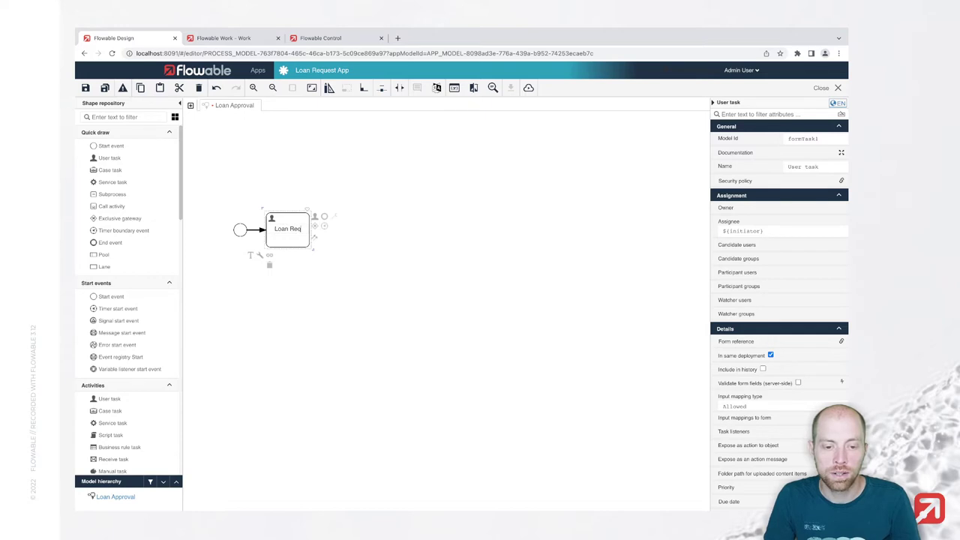
Step: Name the user task "Loan Request Intake" and create a new form named "Loan Request Intake Form" as its form reference
key("Return")
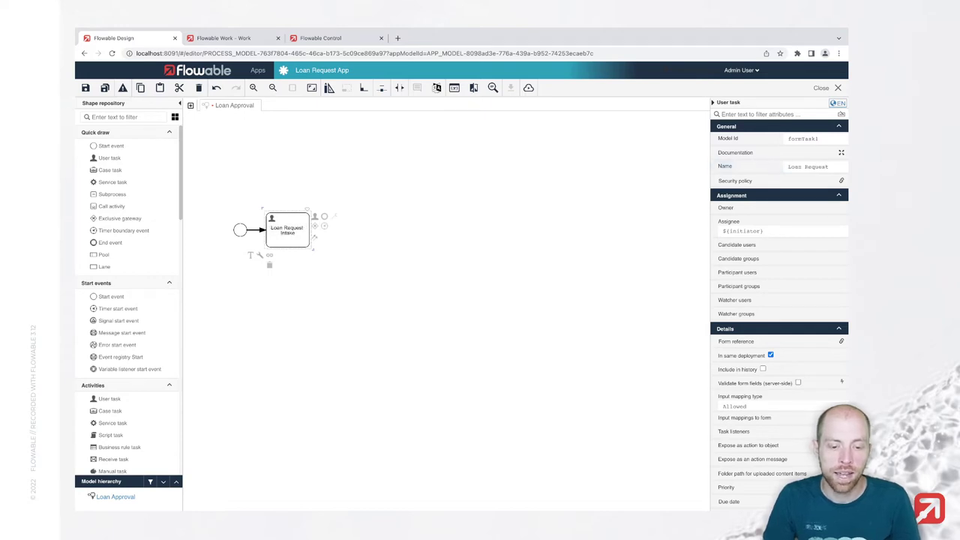
left_click(767, 343)
type("Loan Request In")
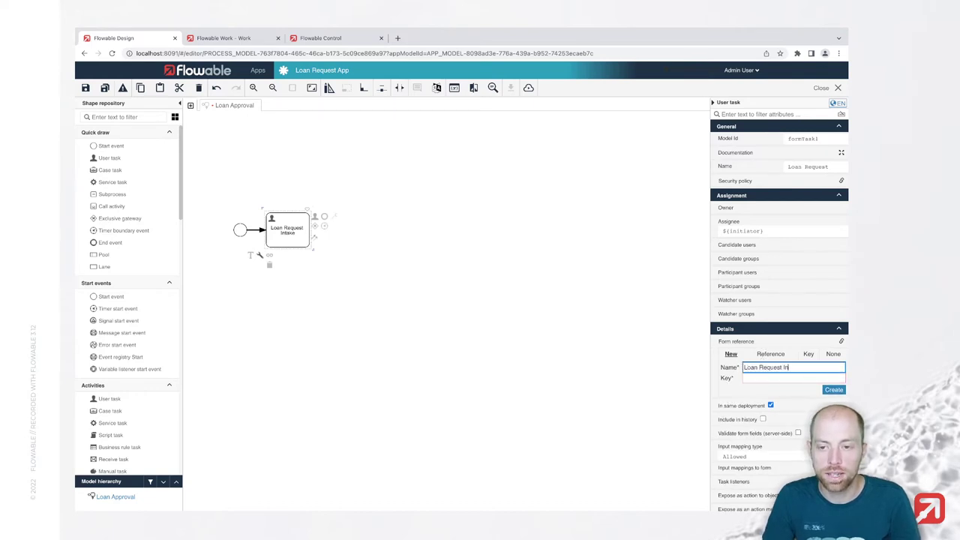
type("take Form")
key("Return")
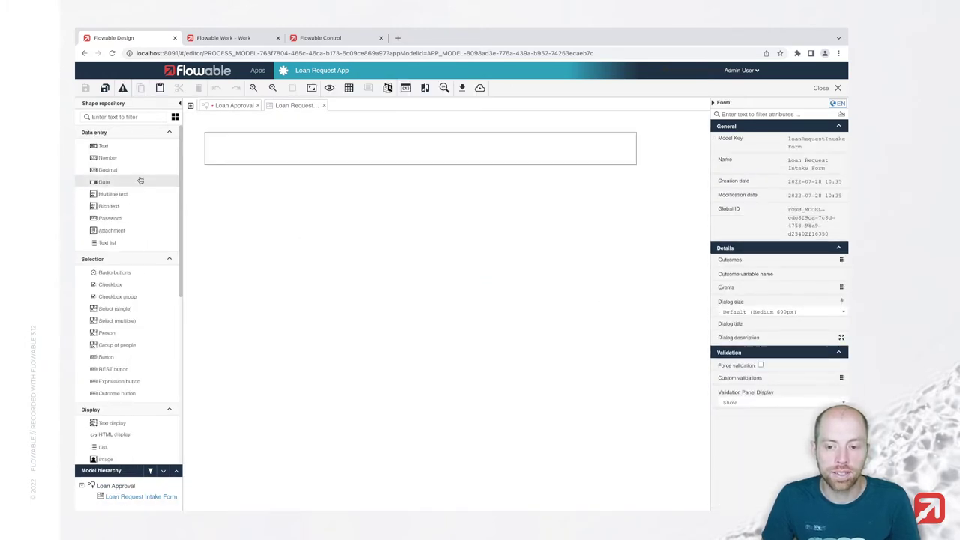
Step: Add a text field labelled "Name" to the form and a number field labelled "Age" beside it in the same row
left_click_drag(105, 146, 268, 154)
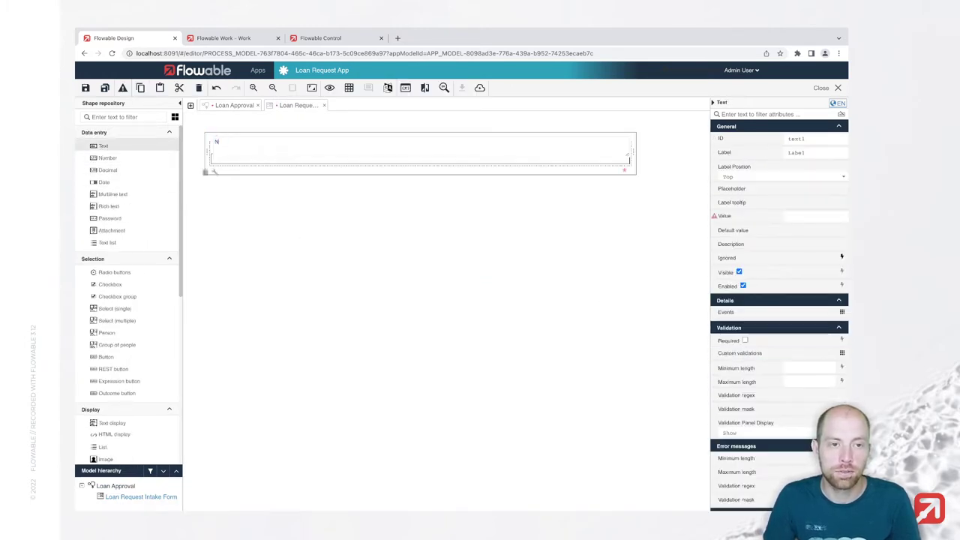
key("Return")
left_click_drag(108, 157, 532, 157)
type("Age")
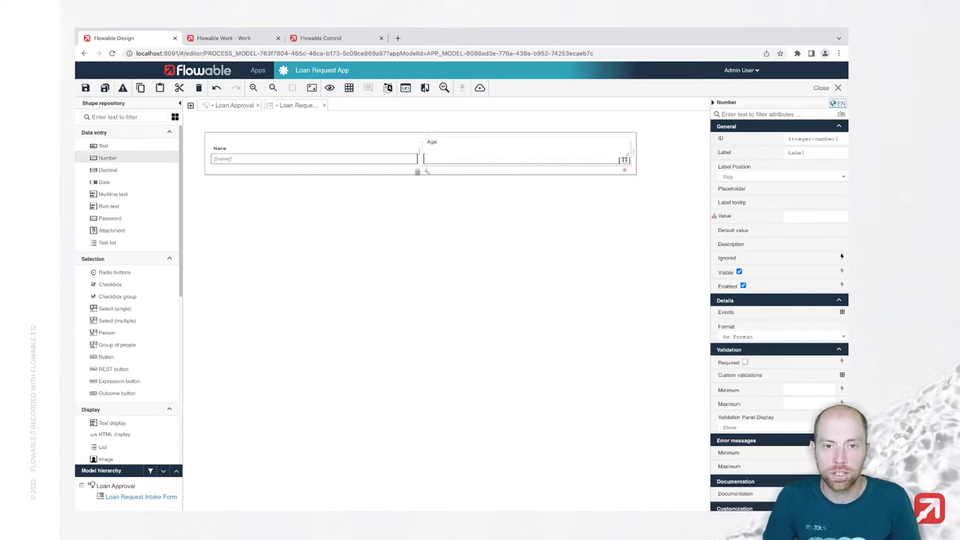
key("Return")
Step: Set the Age field's minimum validation value to 0
scroll(698, 381, "down", 1)
scroll(676, 368, "up", 1)
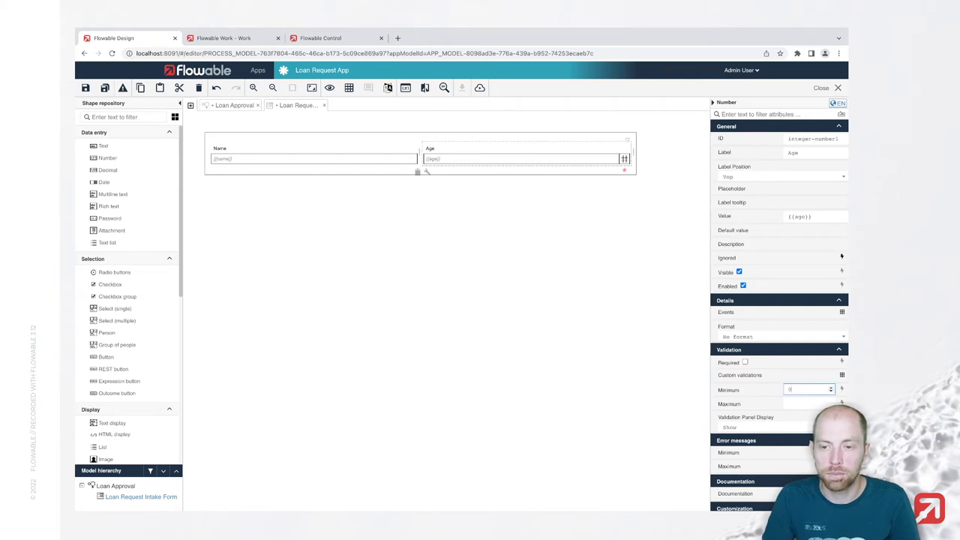
scroll(765, 399, "down", 1)
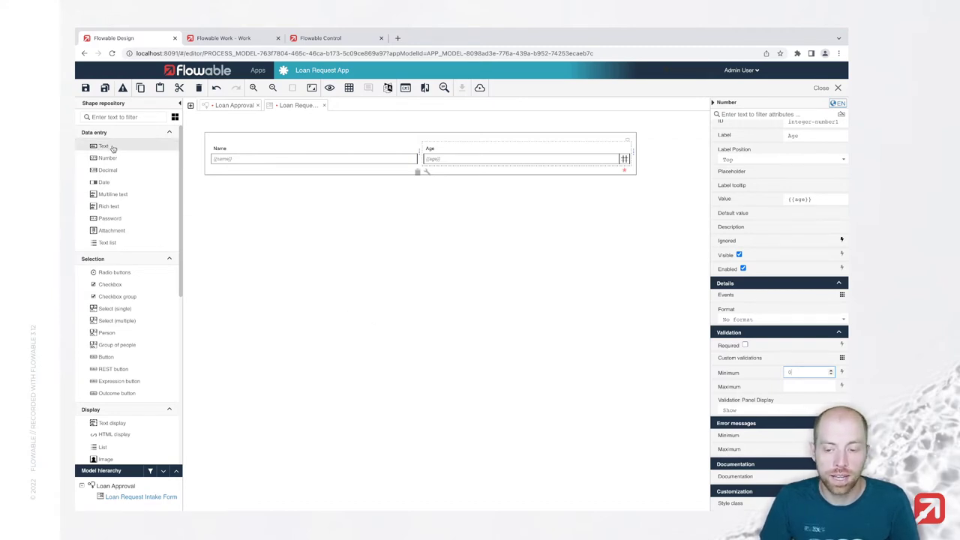
Step: Add a single-select field labelled "Country" in a new row below the Name field
scroll(124, 233, "down", 1)
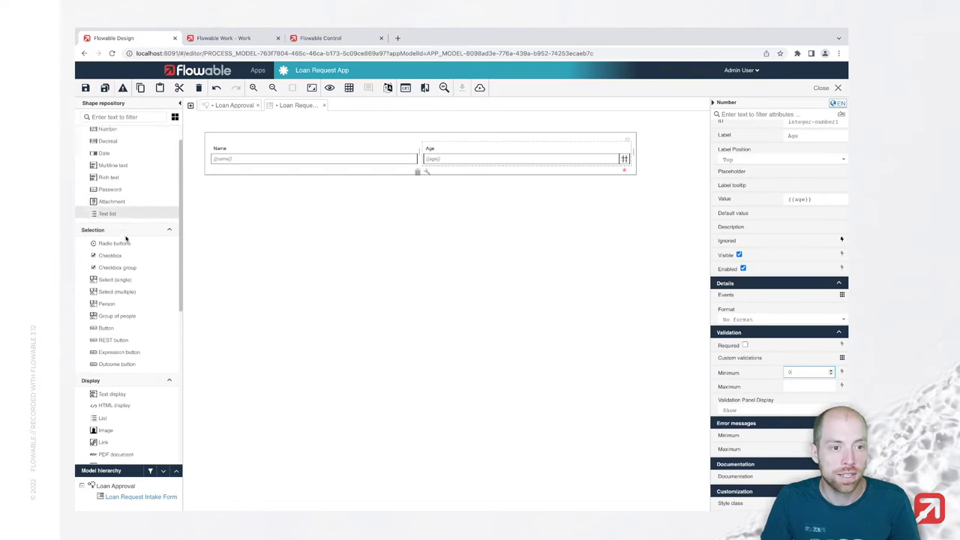
left_click_drag(120, 260, 340, 170)
type("Coun")
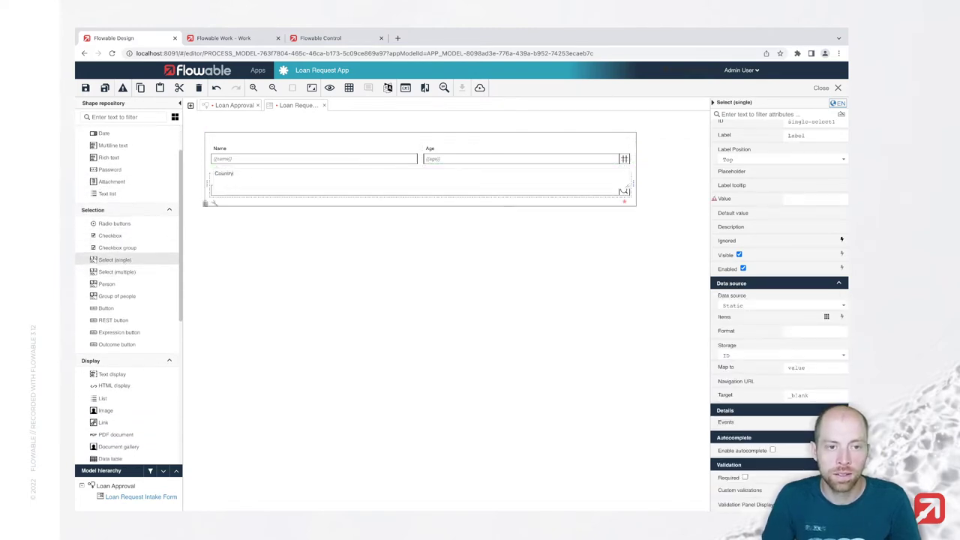
type("try")
key("Return")
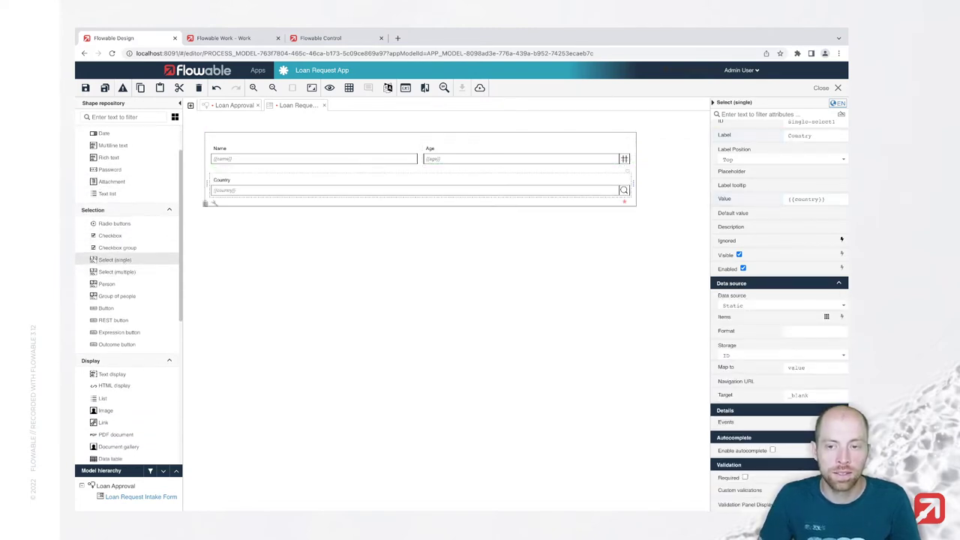
Step: Use a static data source for the Country field and add an item with value USA and text "United States of America"
scroll(750, 315, "down", 1)
left_click(754, 289)
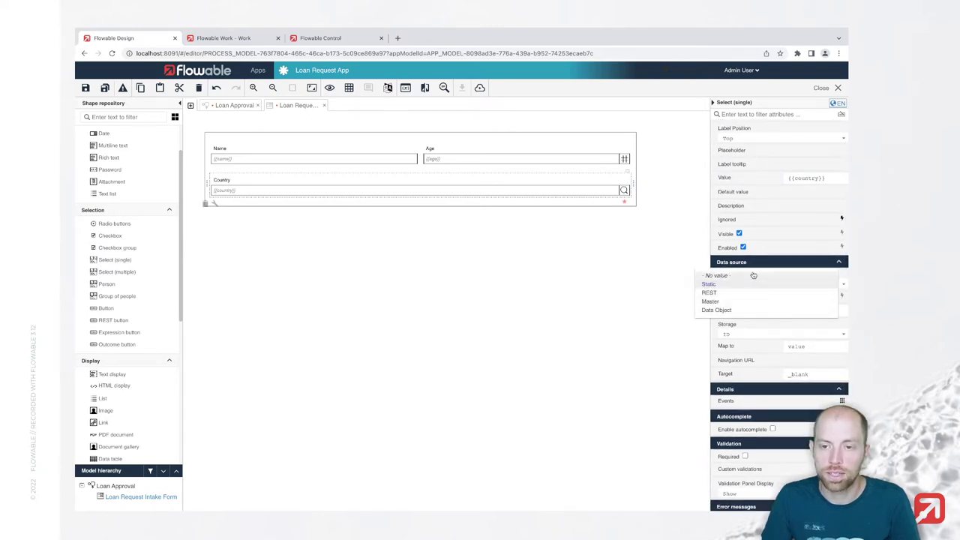
left_click(752, 285)
left_click(742, 296)
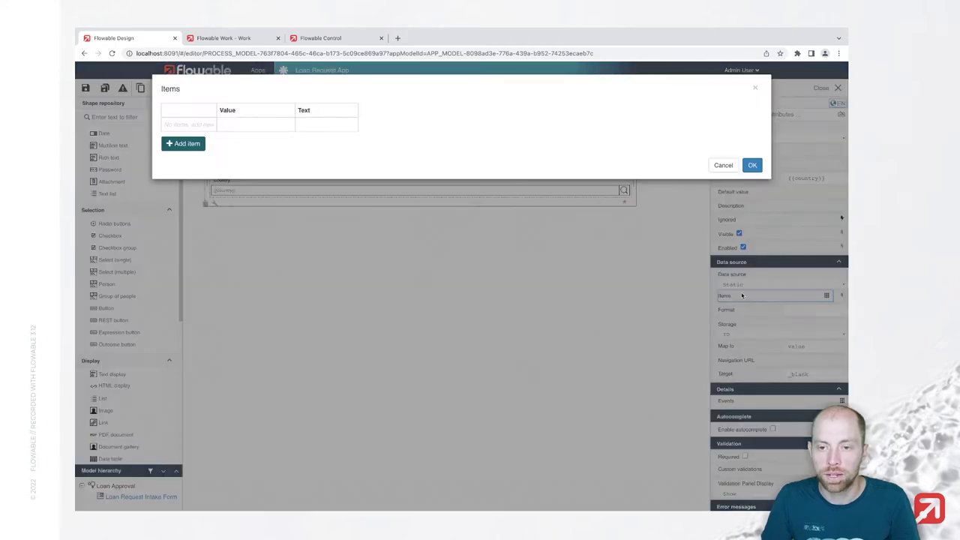
left_click(184, 143)
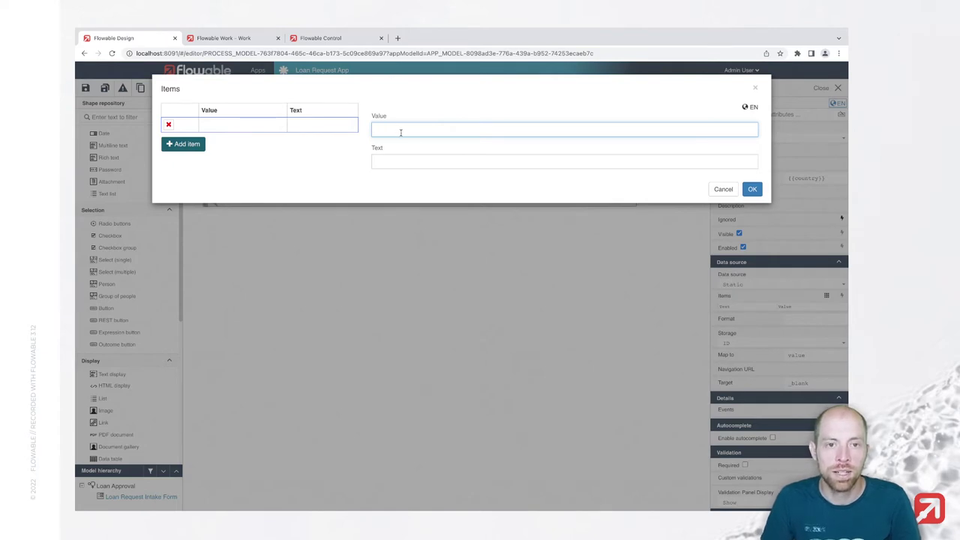
type("USA")
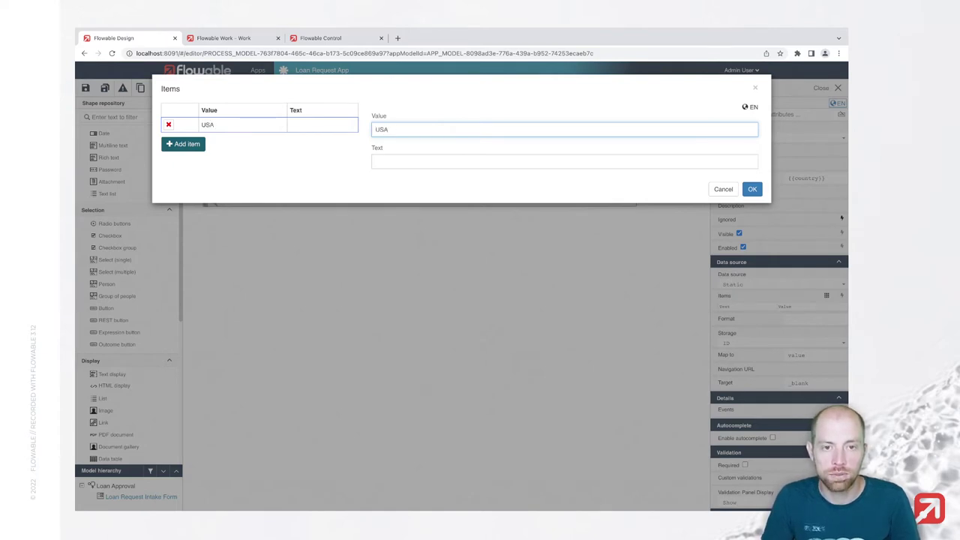
left_click(376, 161)
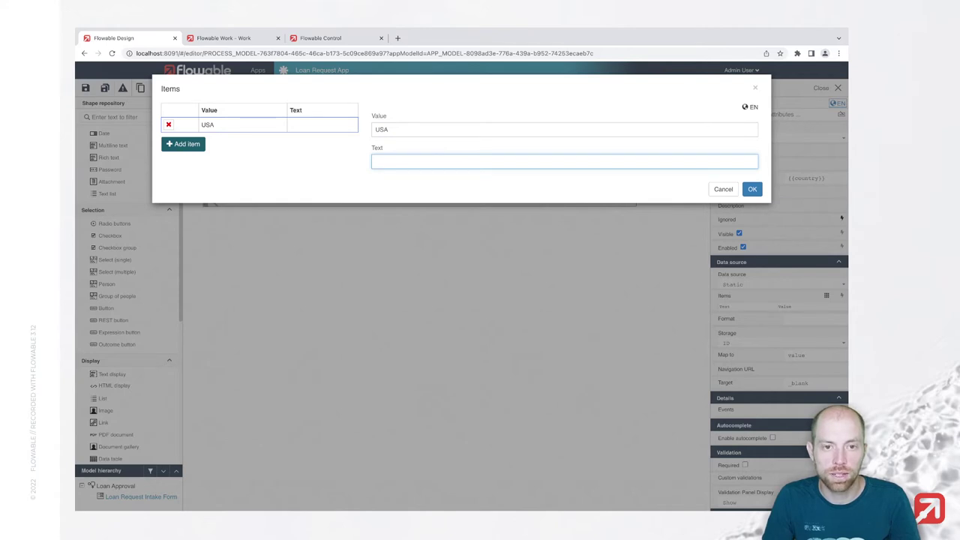
type("United States")
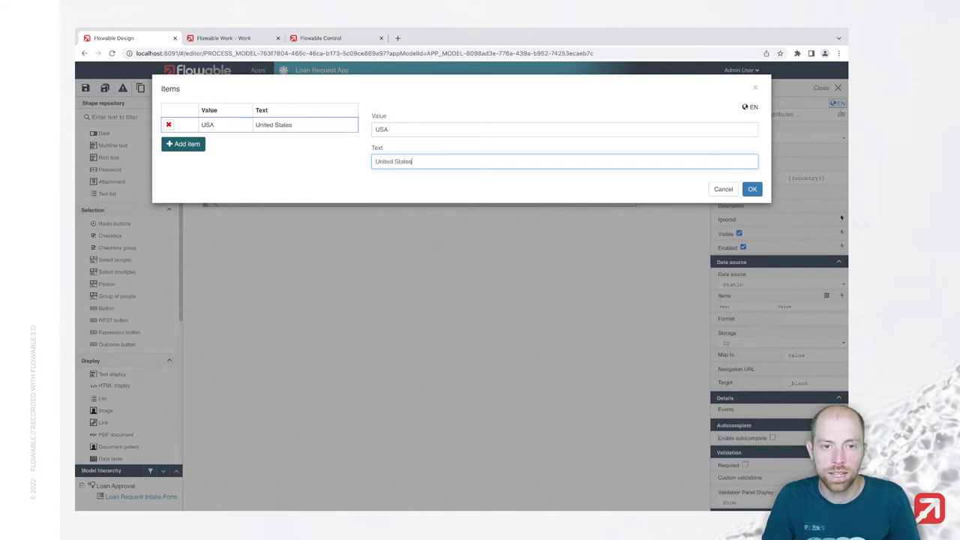
type(" of America")
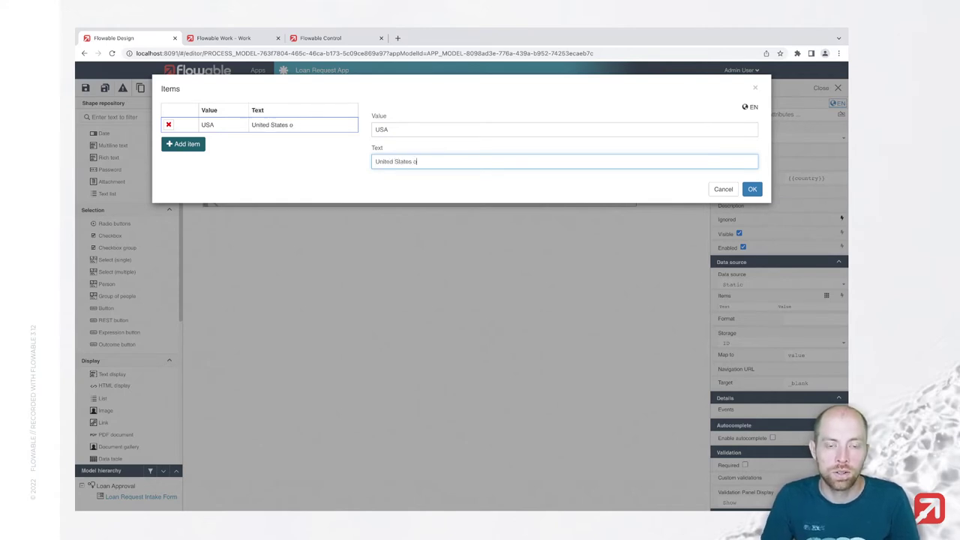
Step: Add a second country item with value UK and text "United Kingdom"
left_click(195, 144)
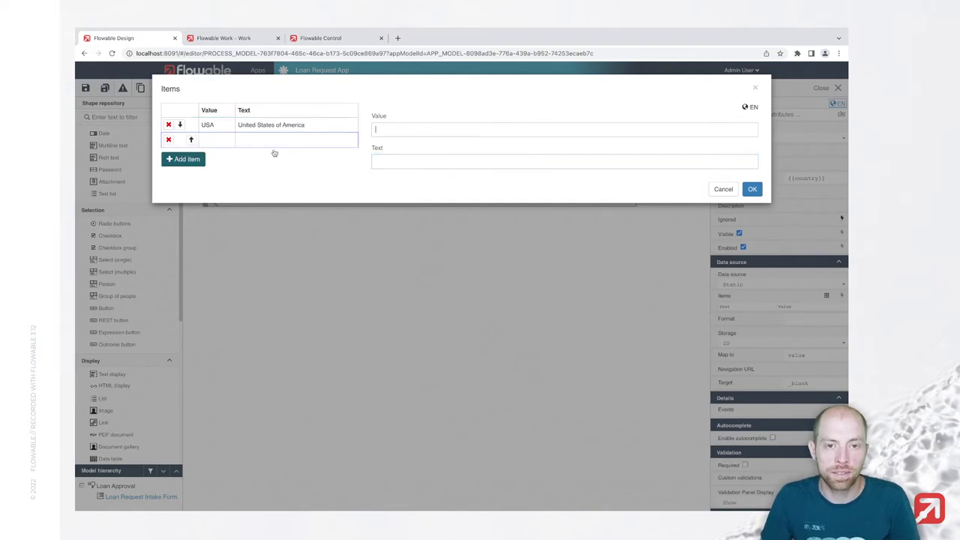
left_click(428, 136)
key("Tab")
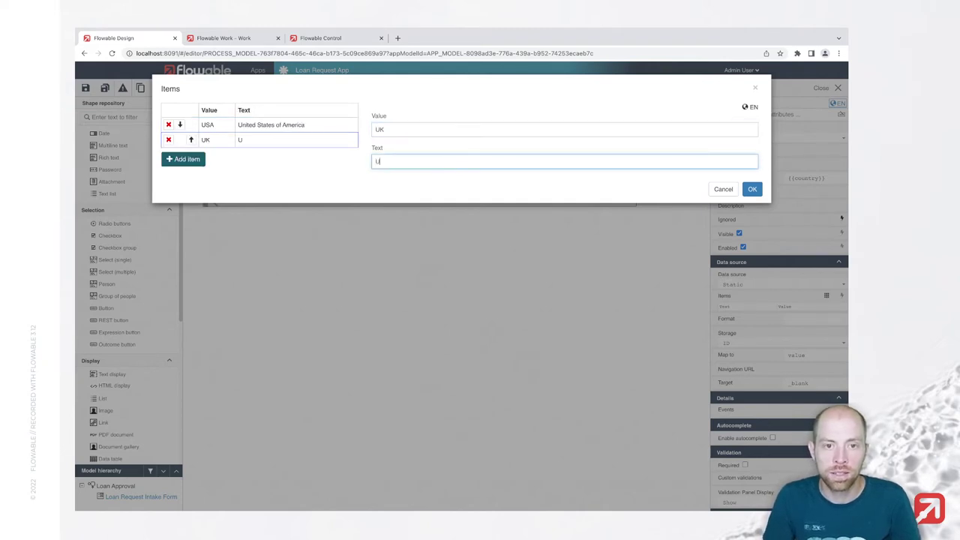
type("United Kingd")
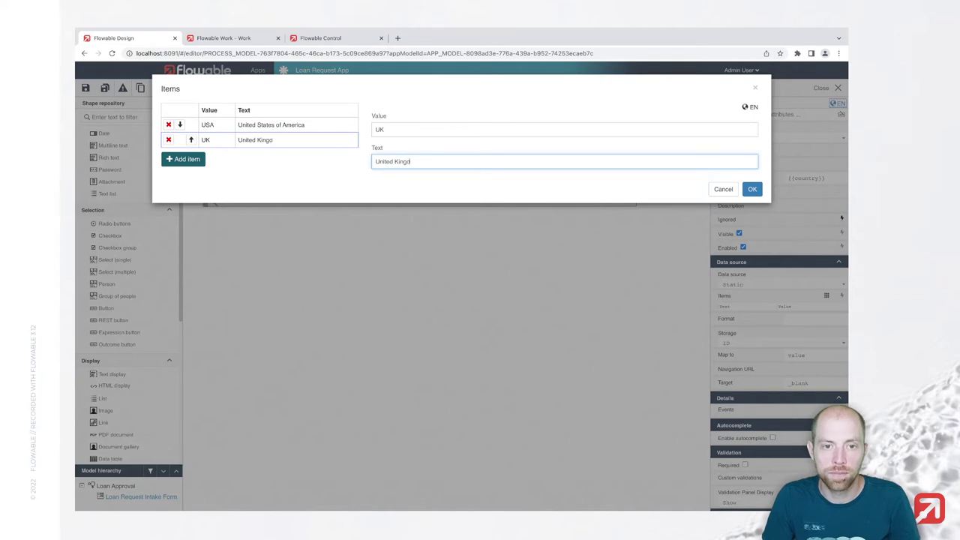
type("om")
Step: Add a third country item with value NL and text "Netherlands"
left_click(184, 159)
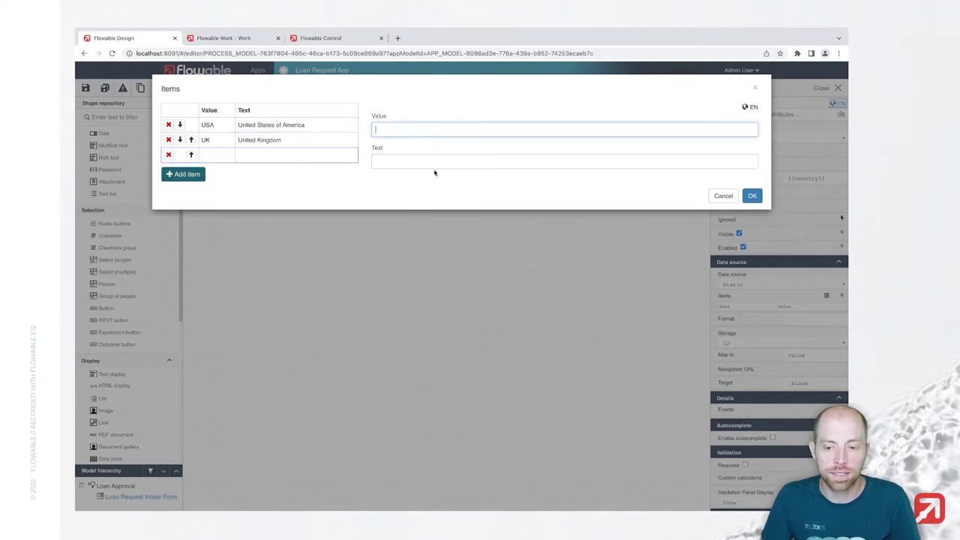
type("NL")
key("Tab")
type("Ne")
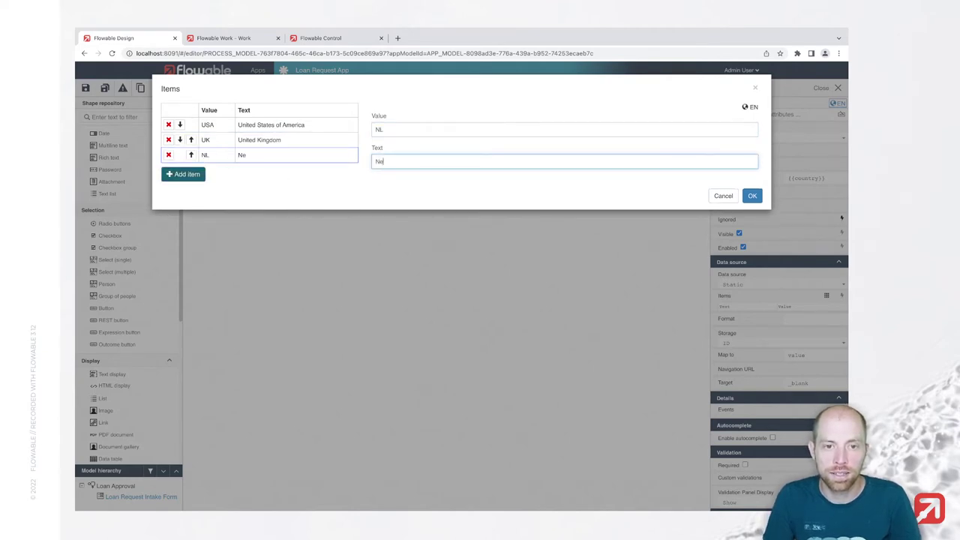
type("therlands")
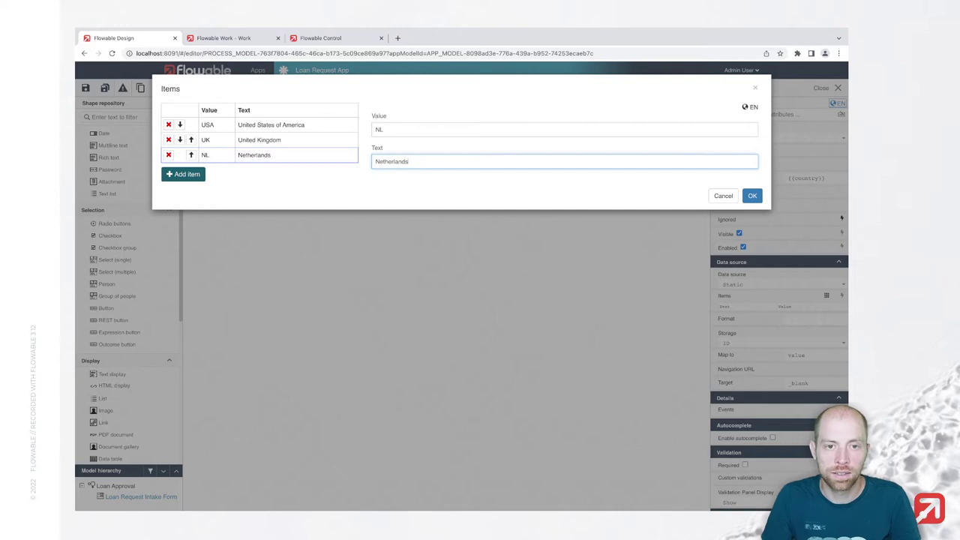
Step: Add a fourth country item with value CH and text "Switzerland", and accept the item list
left_click(191, 175)
type("CH")
key("Tab")
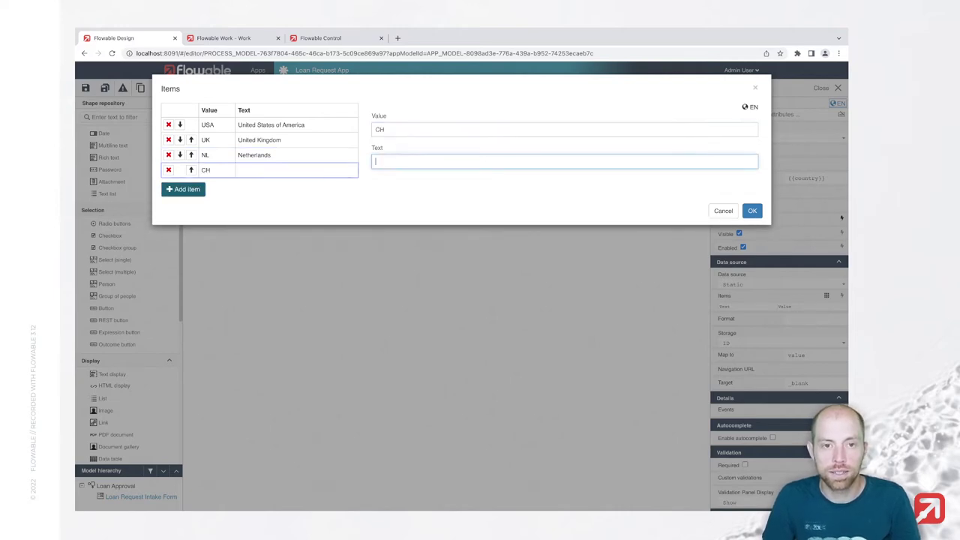
type("Switzerland")
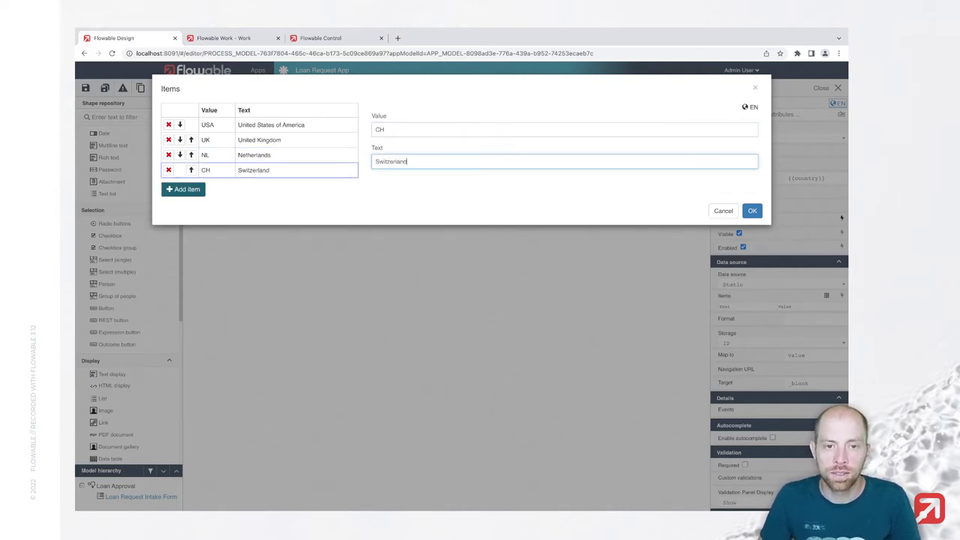
left_click(753, 211)
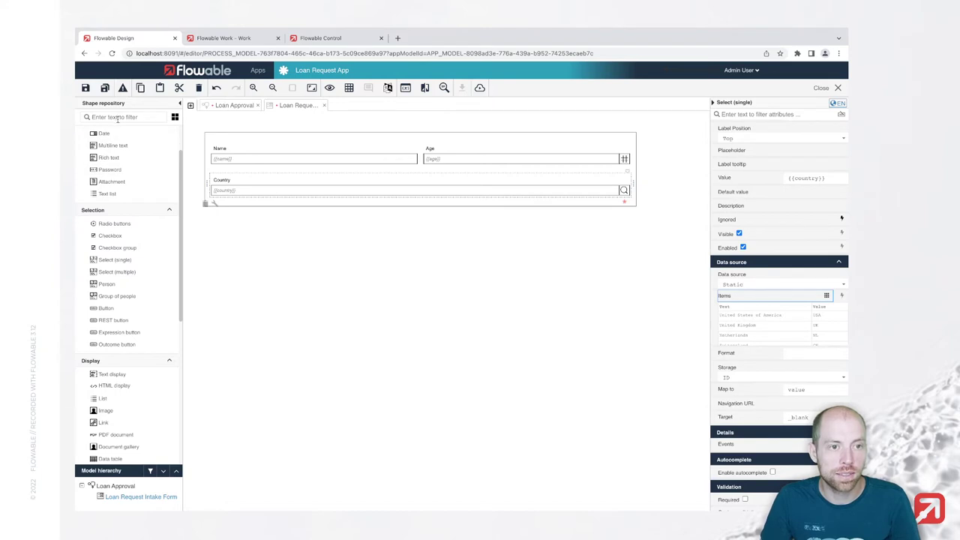
Step: Add a number field labelled "Amount" beside the Country field and set its format to 1.000.000
scroll(121, 162, "up", 1)
left_click_drag(120, 159, 503, 195)
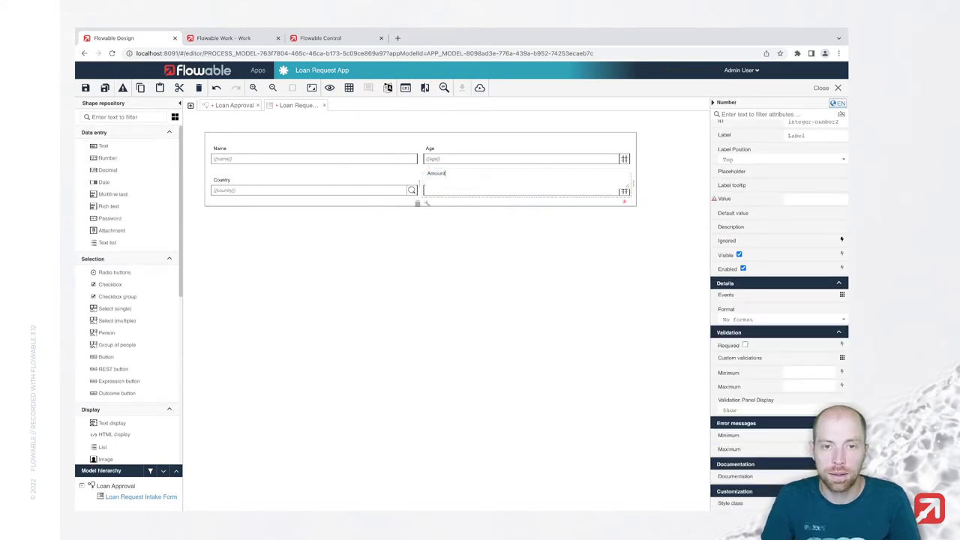
type("Amount")
key("Return")
left_click(751, 321)
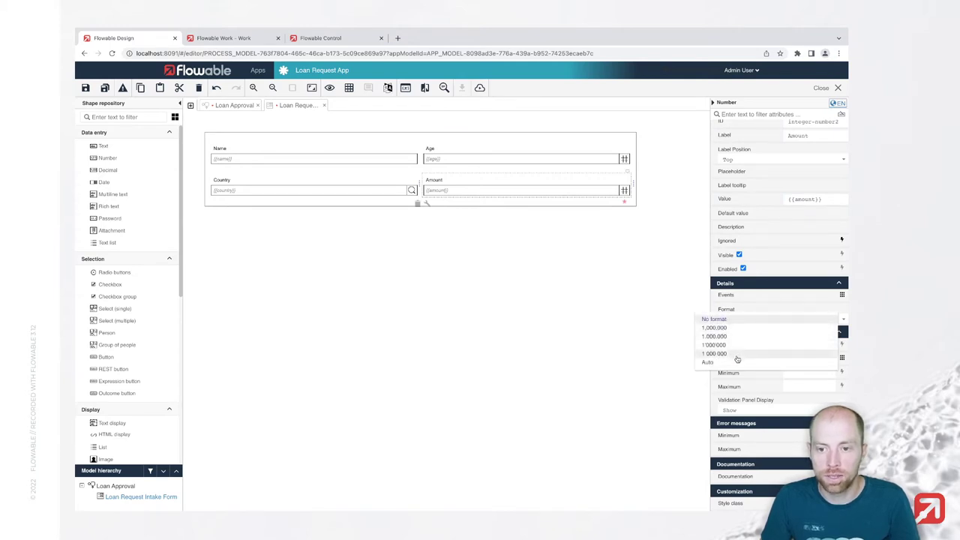
left_click(733, 336)
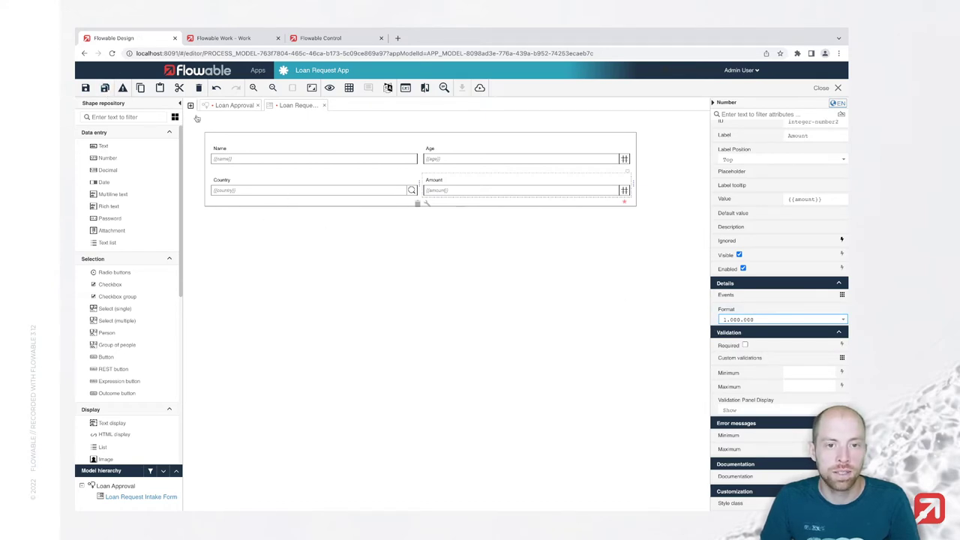
Step: Mark the Amount, Age, Name and Country fields as required
left_click(625, 201)
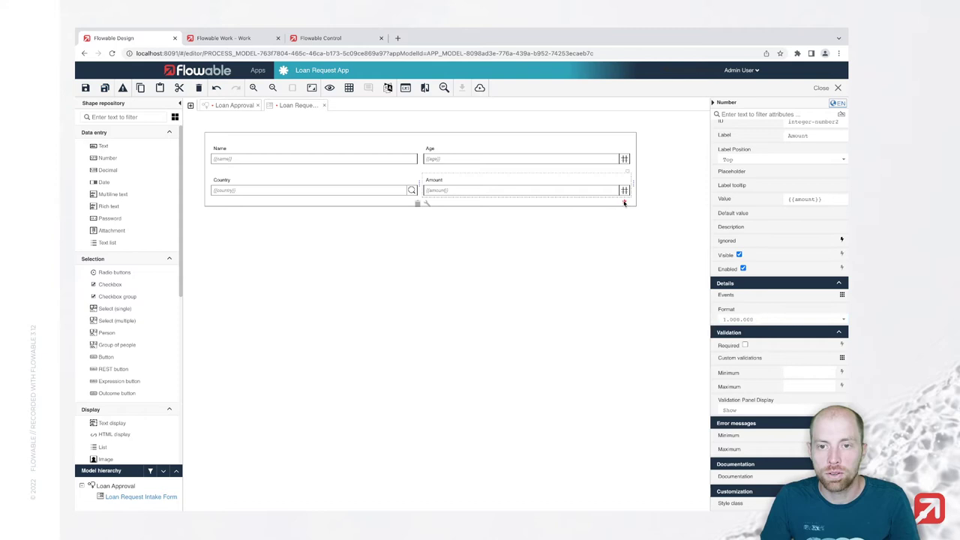
left_click(609, 161)
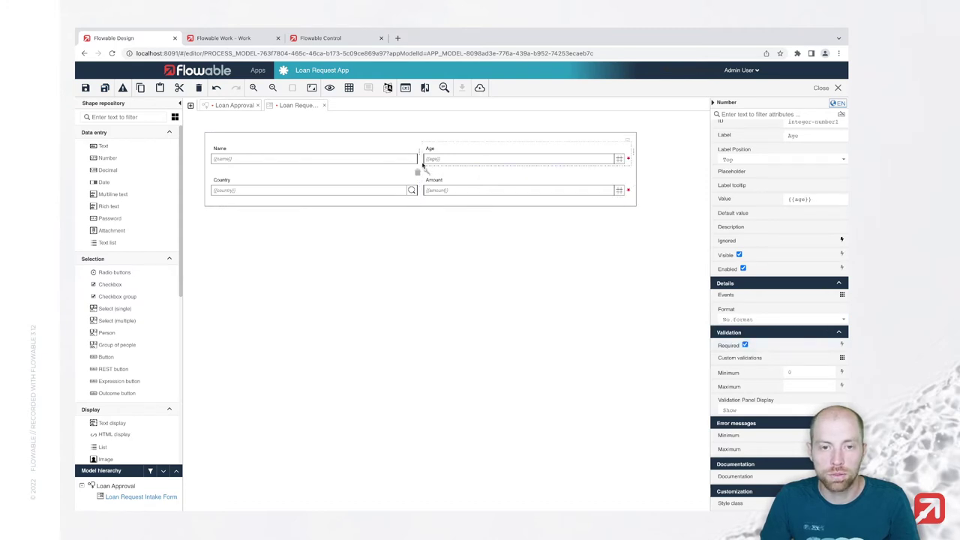
left_click(403, 196)
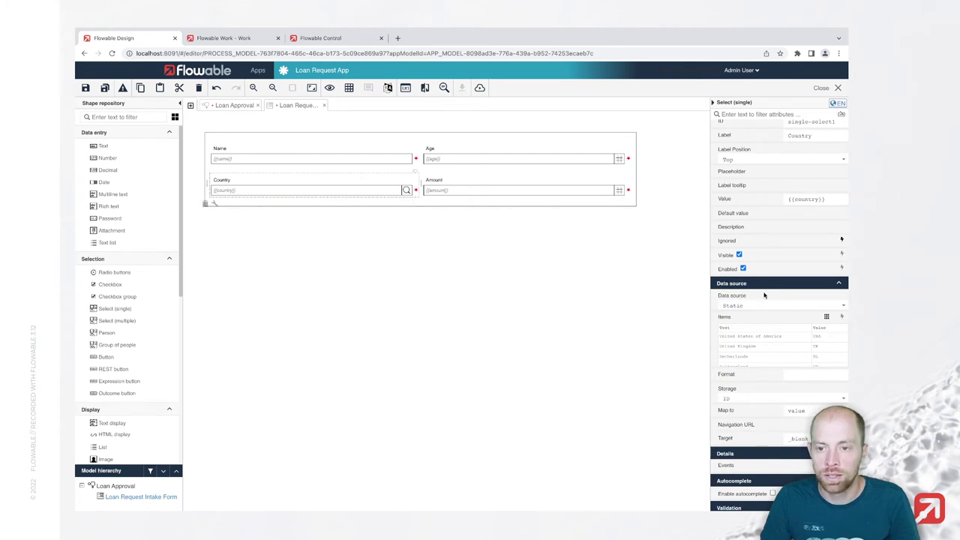
scroll(760, 359, "down", 4)
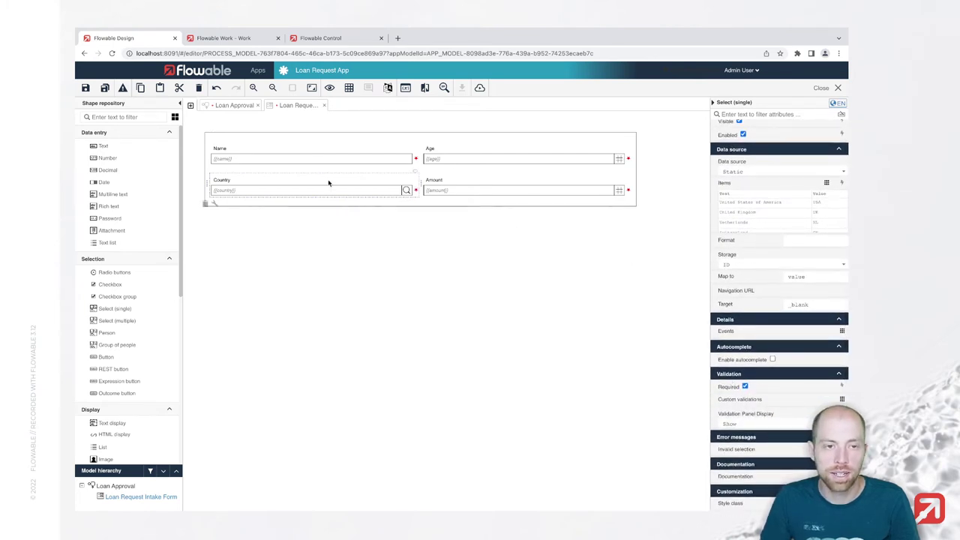
Step: Save all open models and return to the Loan Approval process diagram
left_click(105, 88)
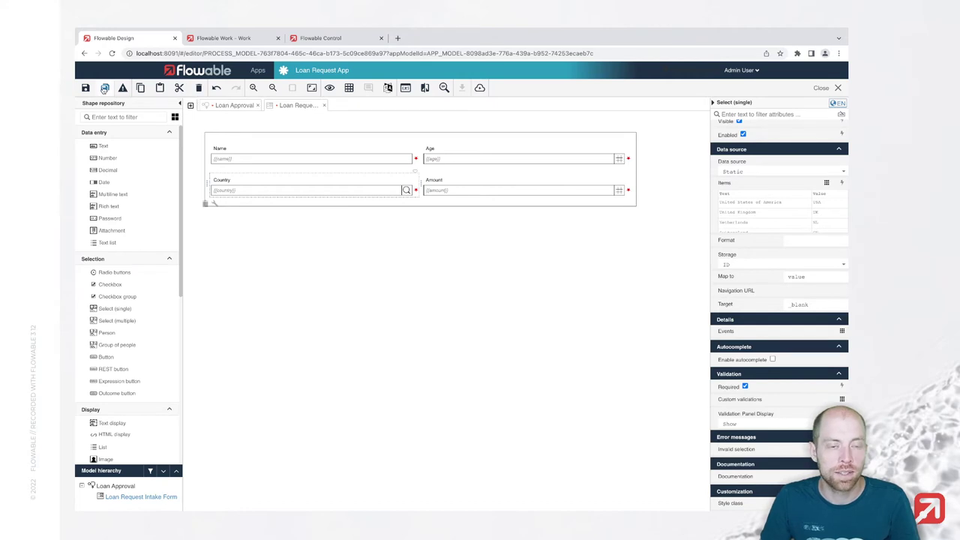
left_click(226, 106)
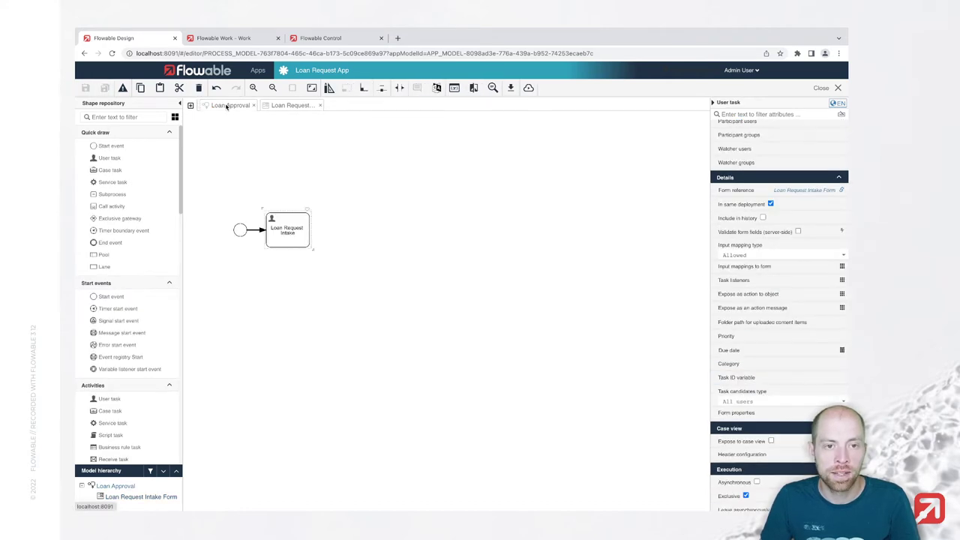
Step: Add a Decision task after the Loan Request Intake task and connect the two with a sequence flow
left_click(123, 117)
type("decis")
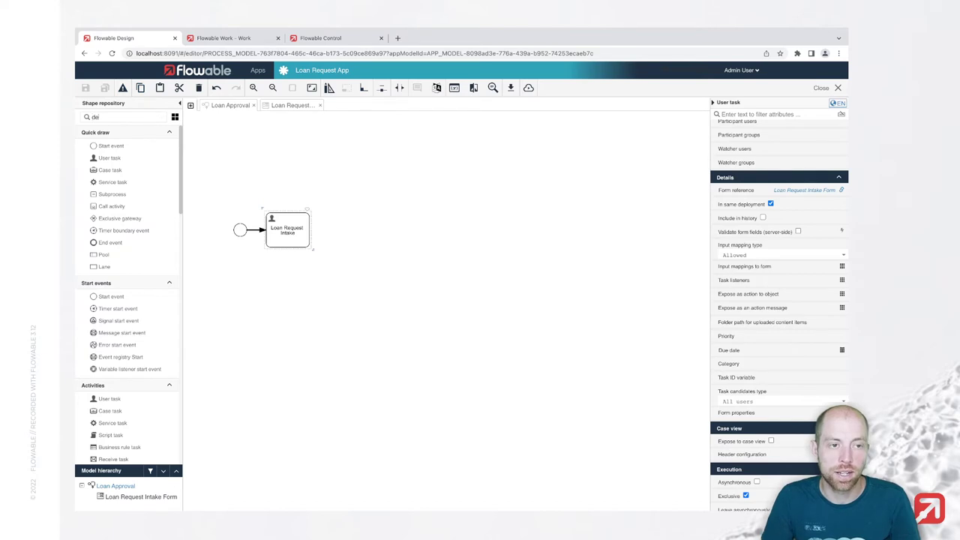
type("ion")
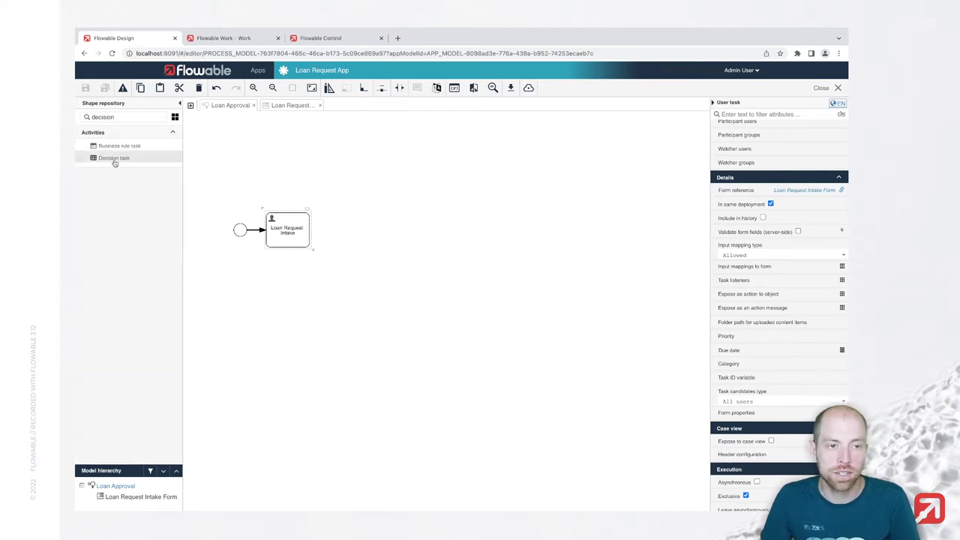
left_click_drag(114, 158, 363, 228)
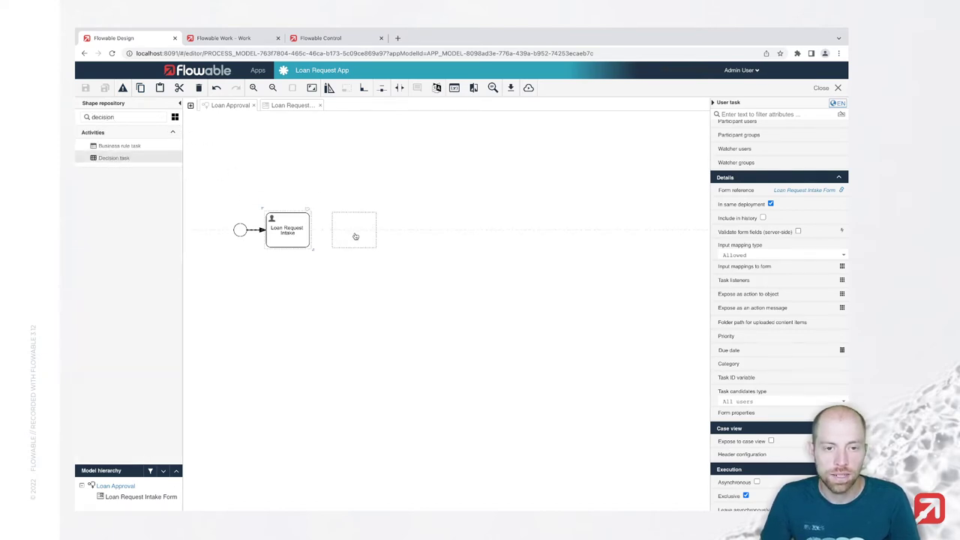
left_click(281, 233)
left_click_drag(324, 216, 351, 237)
Step: Rename the new decision task to "Evaluate Loan Request"
double_click(353, 236)
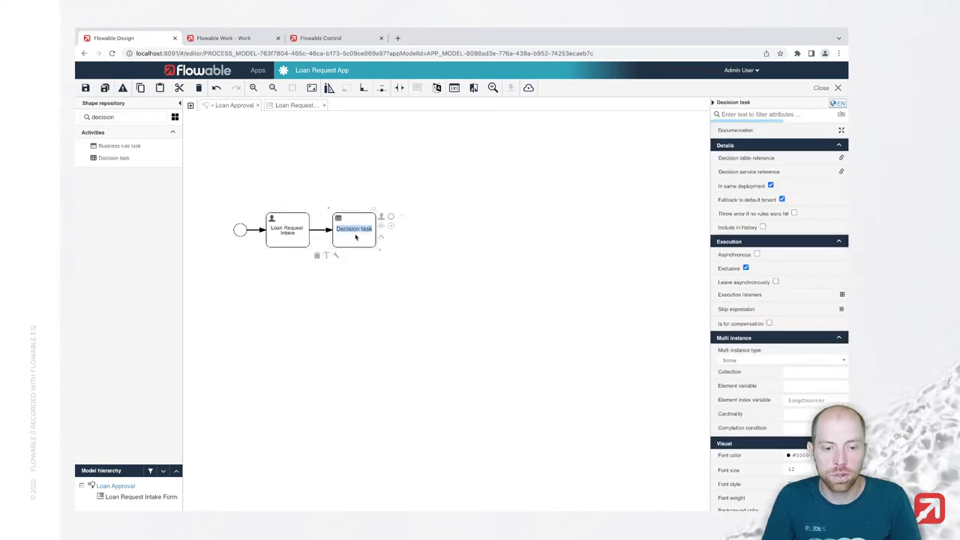
type("Evaluate")
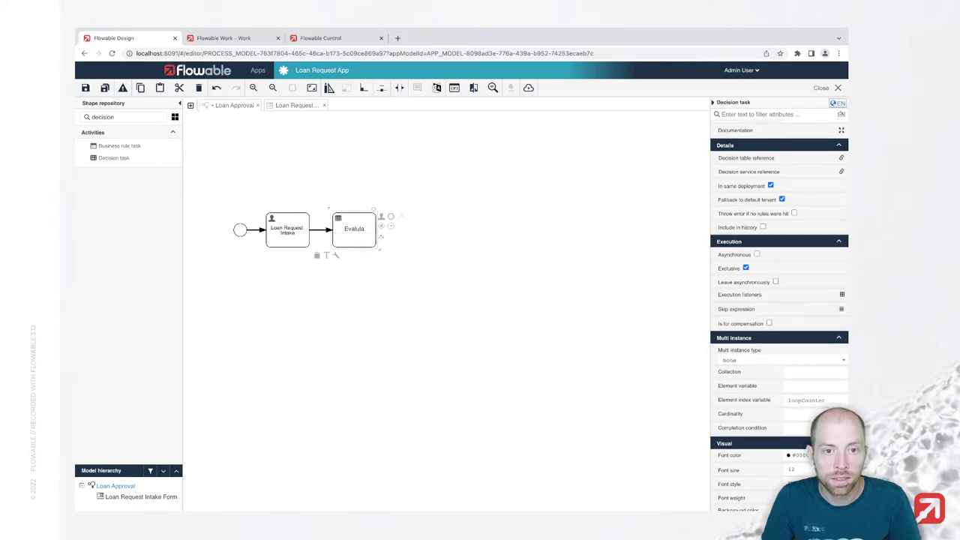
type(" loan")
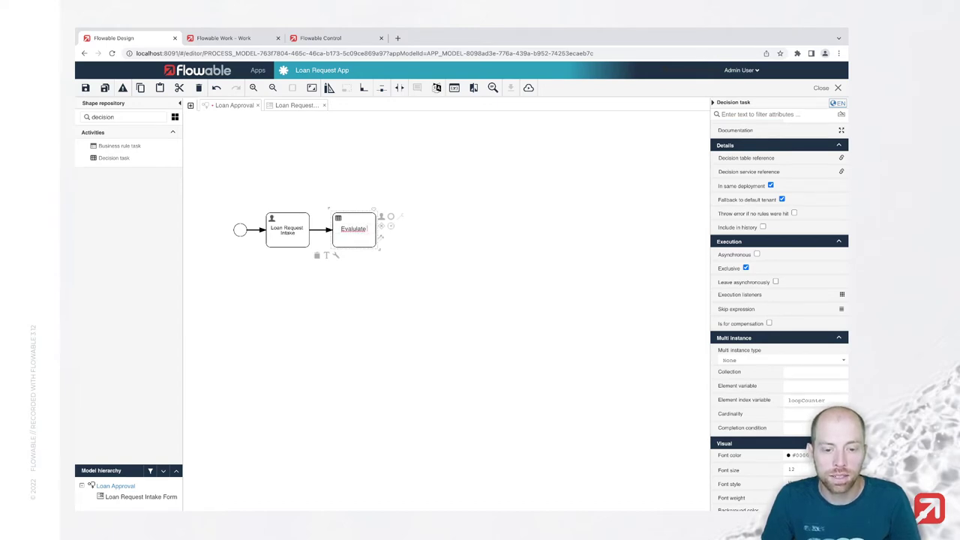
type("alu")
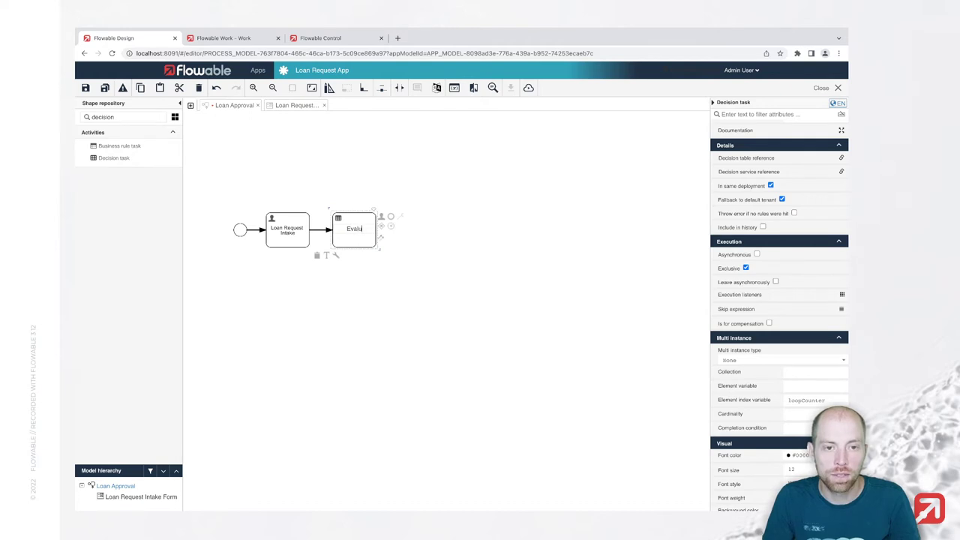
type("ate Loan Request")
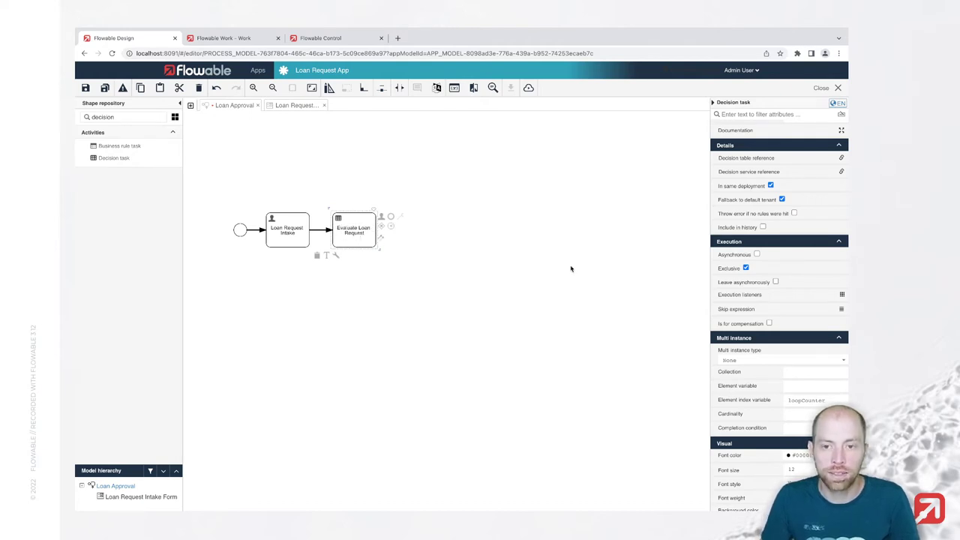
Step: Create a new decision table named "Evaluate Loan Request" as the decision task's table reference, keeping the key evaluateLoanRequest
left_click(762, 160)
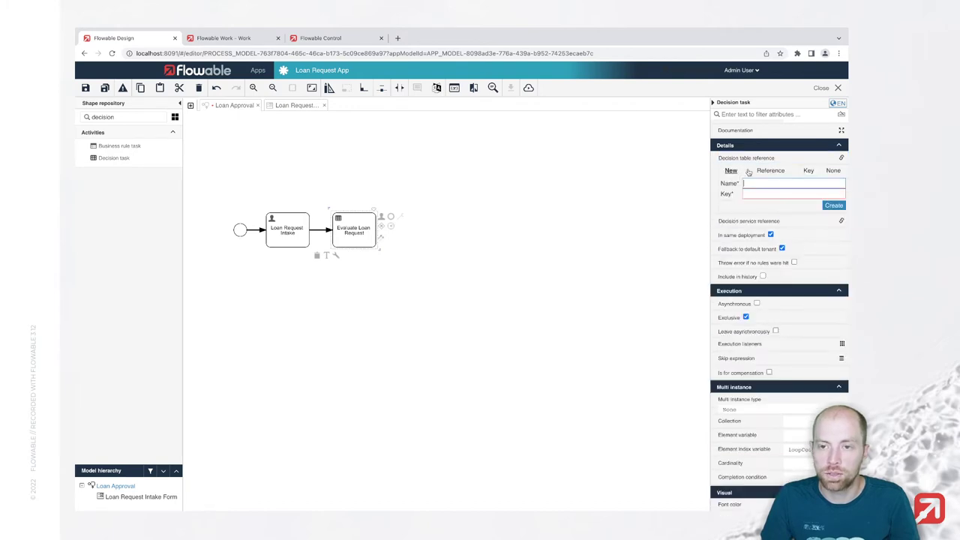
scroll(754, 201, "up", 1)
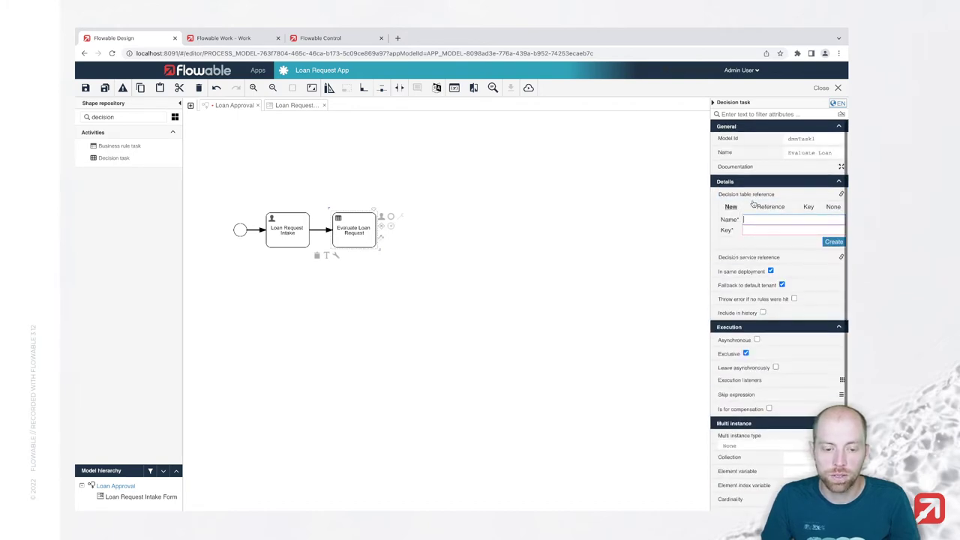
type("Evaluate Lo")
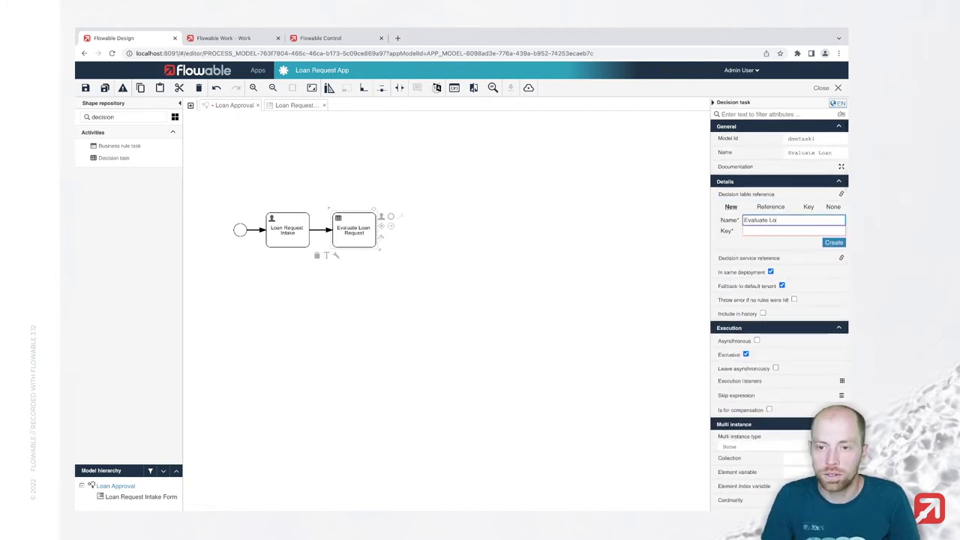
type("an Request")
key("Tab")
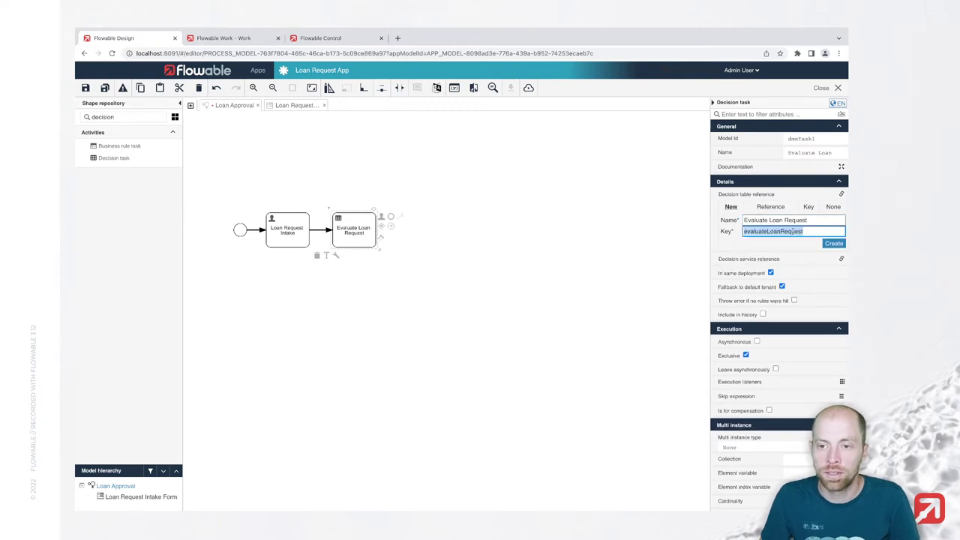
left_click(833, 245)
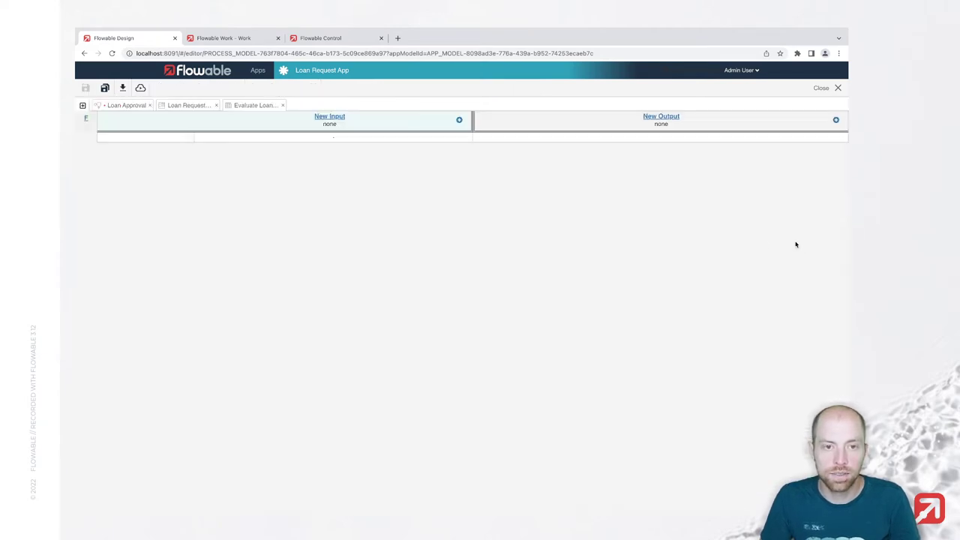
Step: Define the first input column with label "Age" and the variable age, and save it
left_click(334, 118)
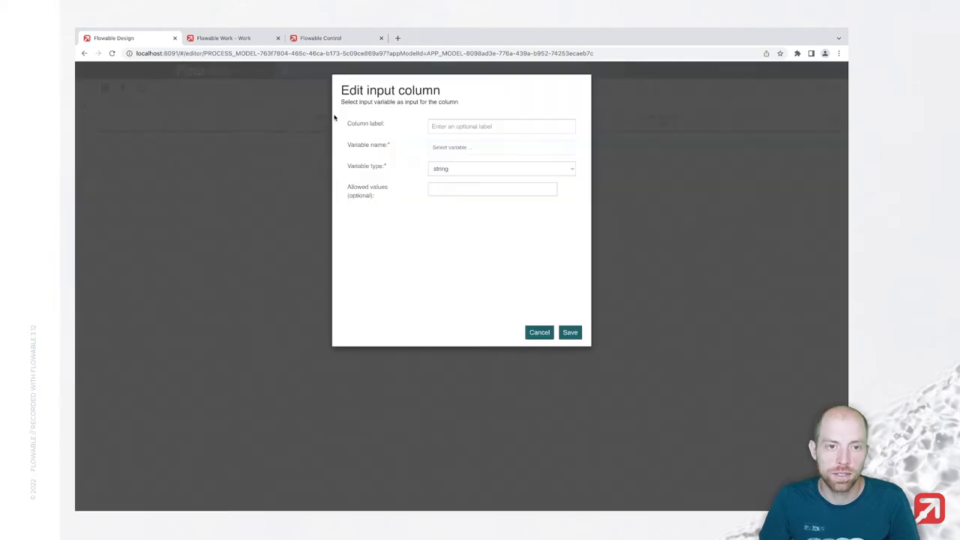
left_click(451, 129)
type("Age")
key("Tab")
type("ag")
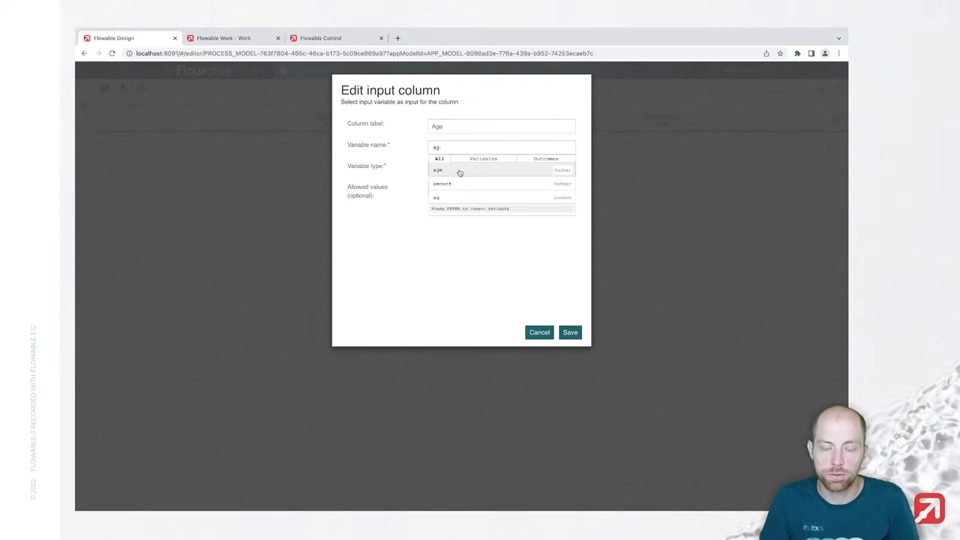
left_click(464, 171)
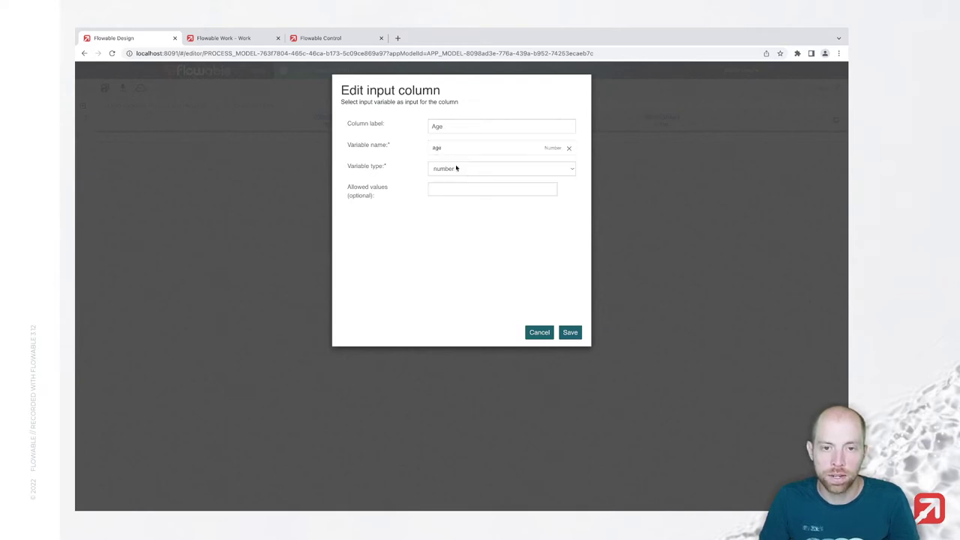
left_click(570, 333)
Step: Add a second input column labelled "Country", bound to the string variable country, and save it
left_click(460, 121)
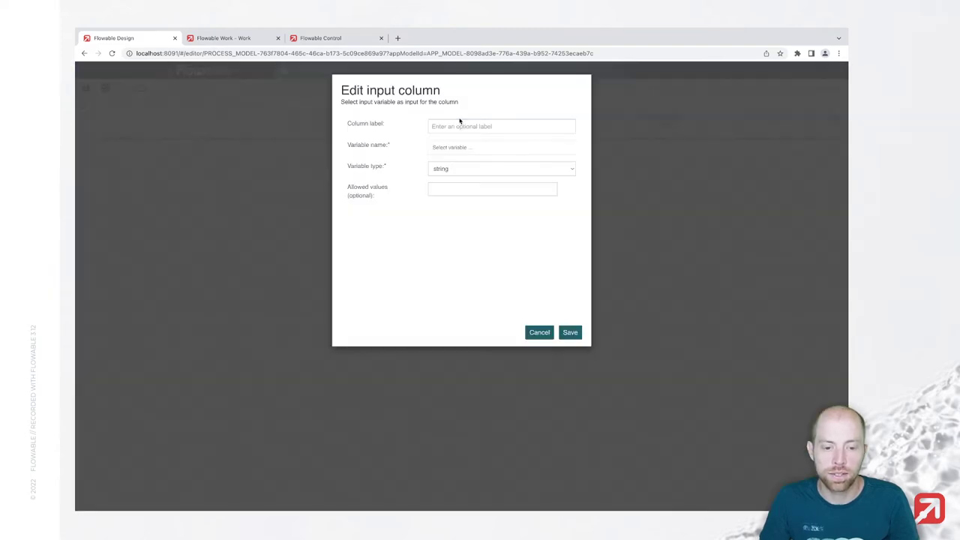
left_click(443, 125)
type("Country")
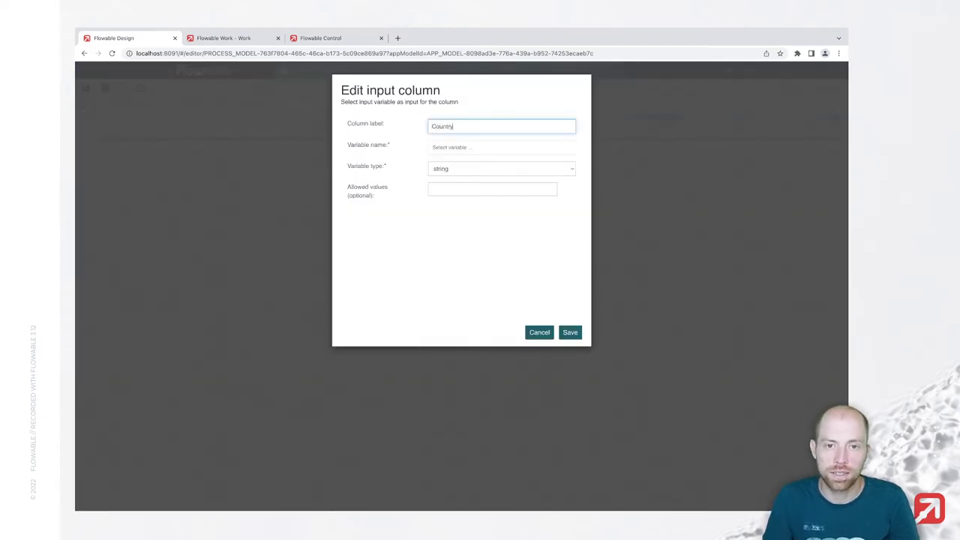
key("Tab")
type("coun")
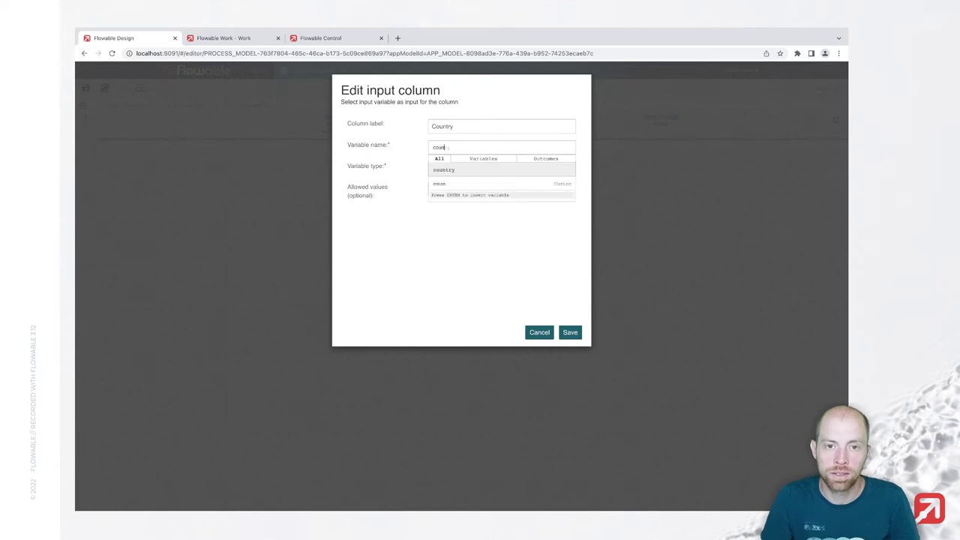
key("Return")
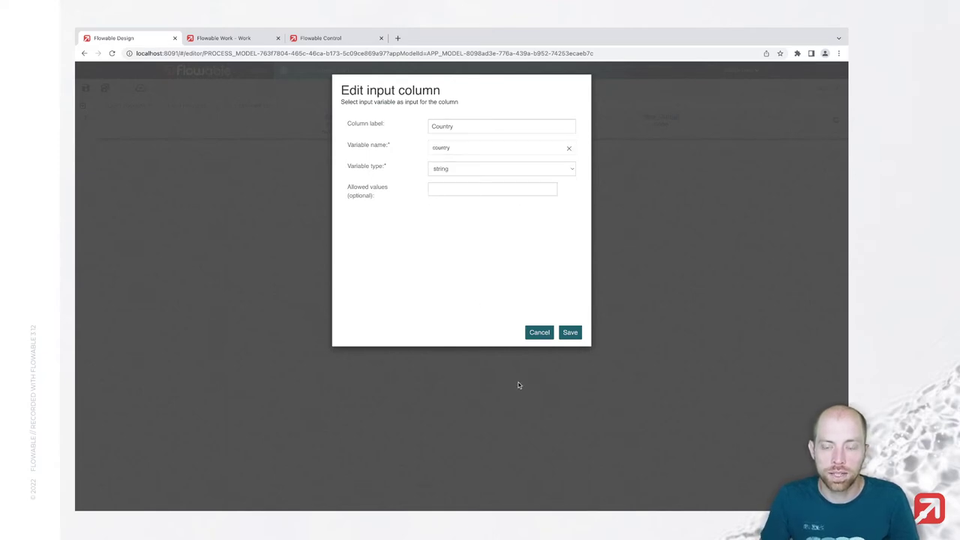
left_click(571, 332)
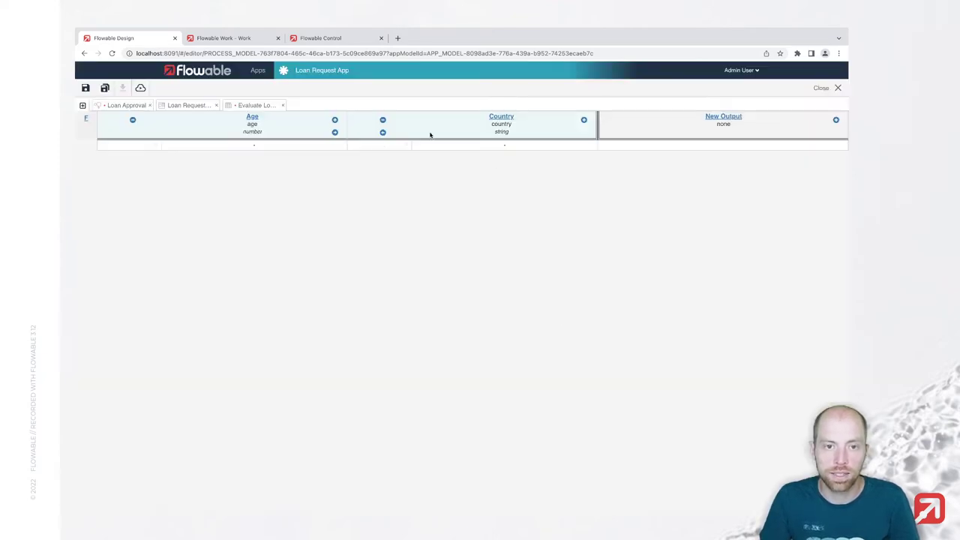
Step: Add a third input column labelled "Amount", bound to the number variable amount, and save it
left_click(584, 122)
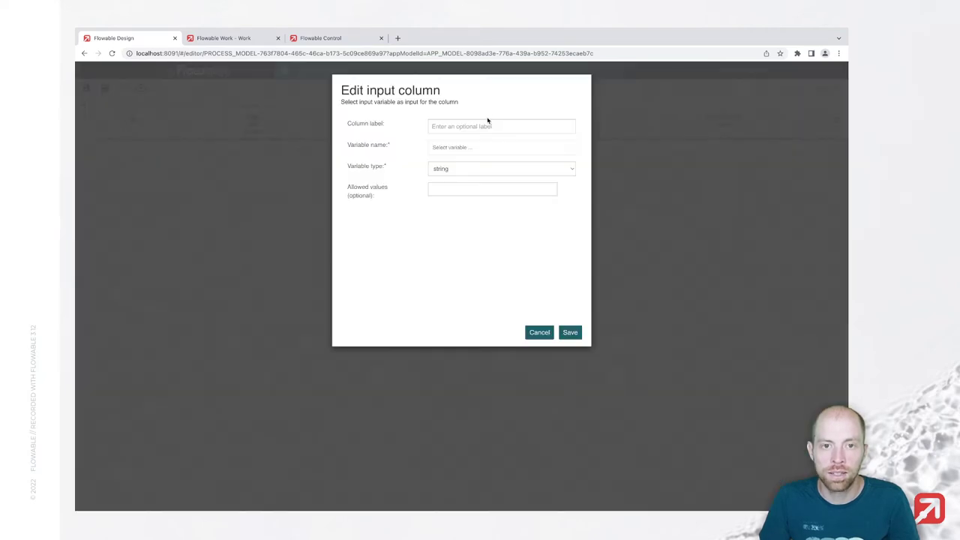
left_click(465, 126)
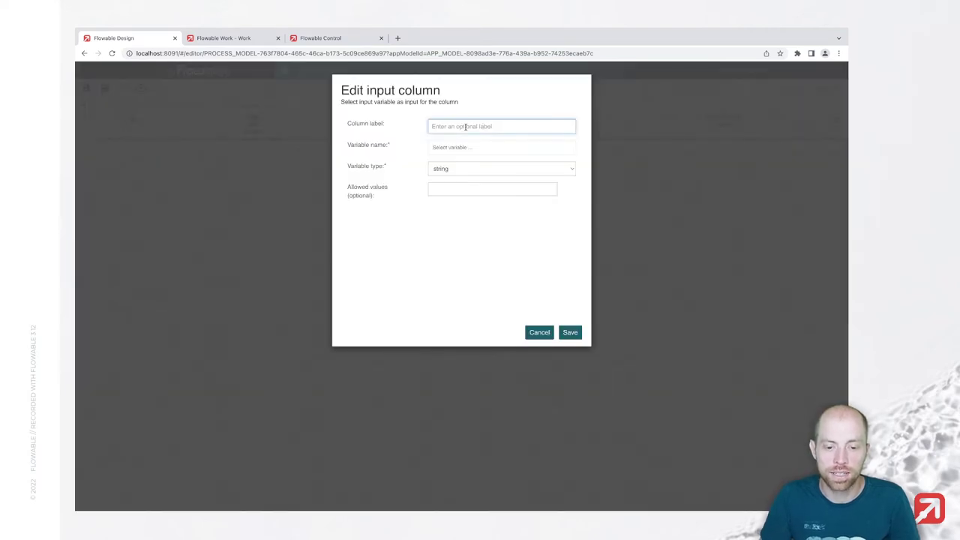
type("Amount")
key("Tab")
type("am")
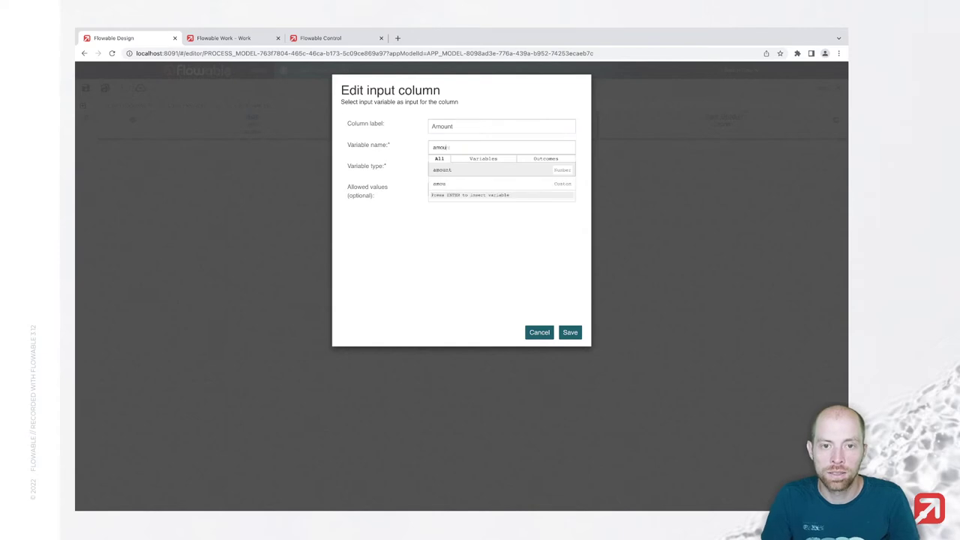
key("Return")
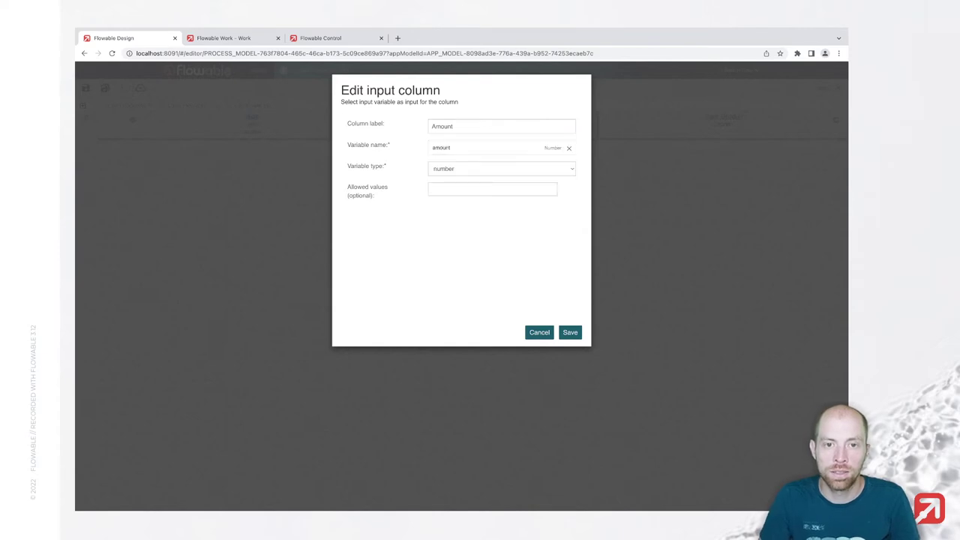
left_click(567, 330)
left_click(645, 120)
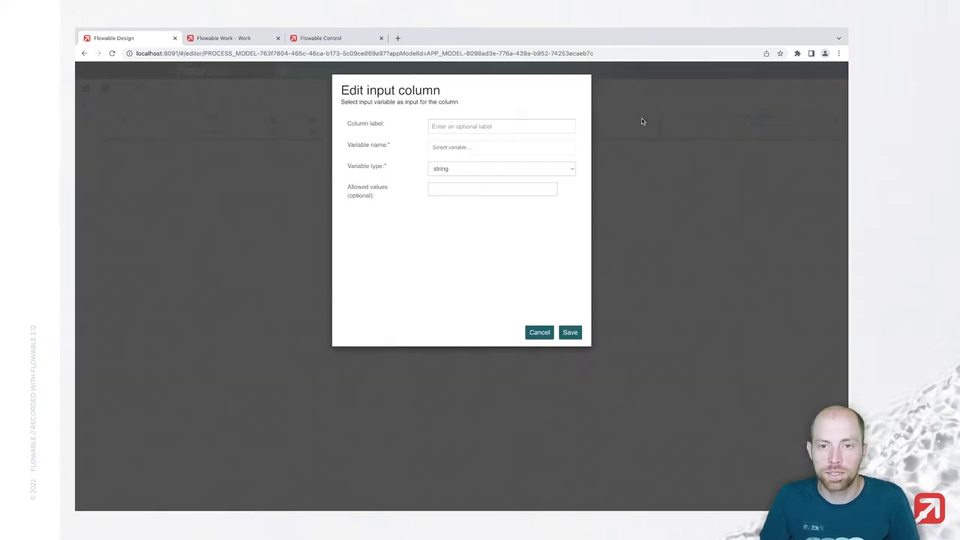
left_click(478, 128)
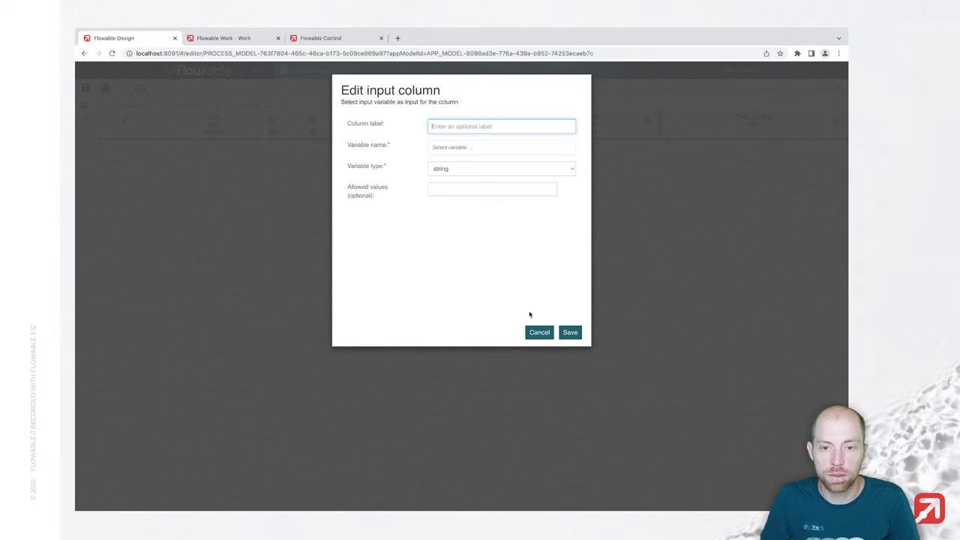
left_click(540, 333)
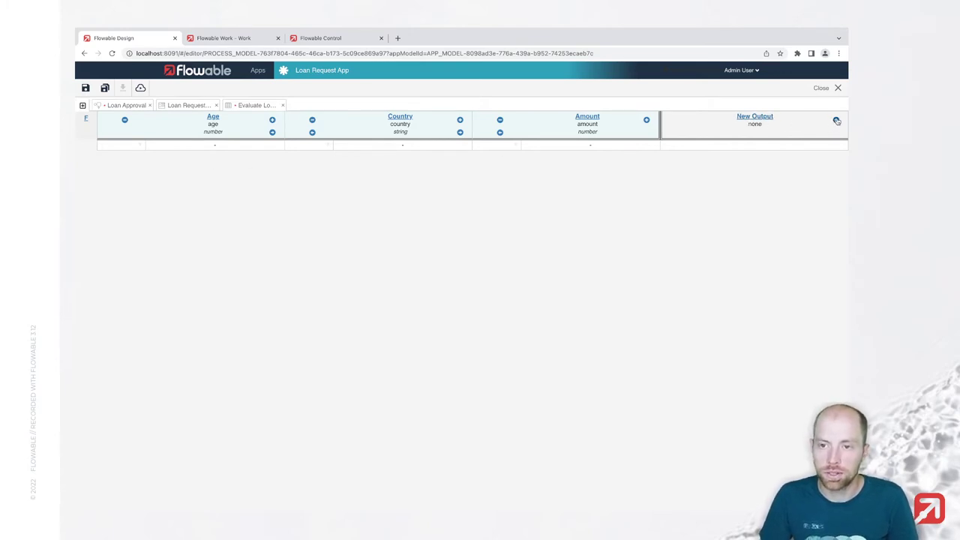
Step: Label the new output column "Approval State" and set its variable ID to approvalState
left_click(758, 122)
type("A")
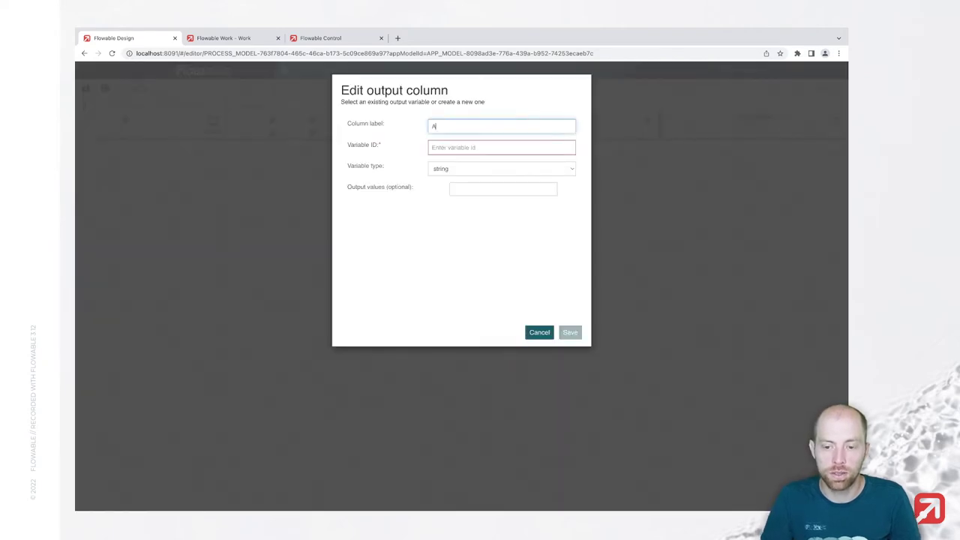
type("pproval State")
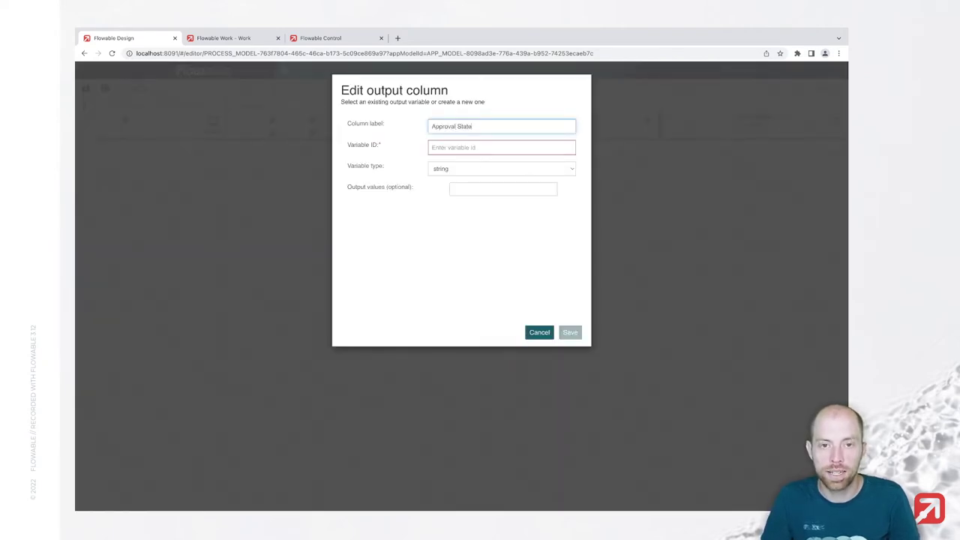
left_click(501, 147)
type("pprovalState")
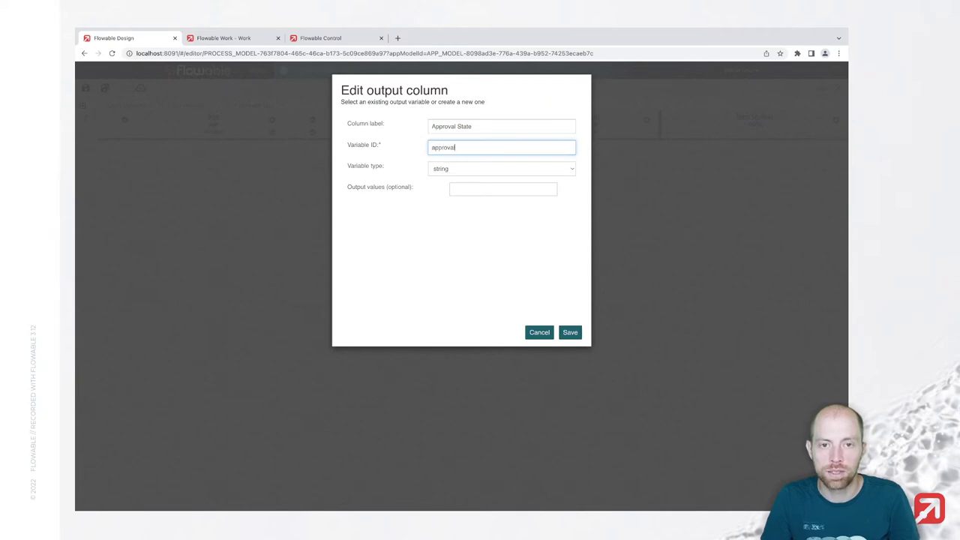
Step: Add DECLINED, REVIEW and APPROVED as the allowed output values of the Approval State column and save the column
left_click(466, 192)
left_click(468, 189)
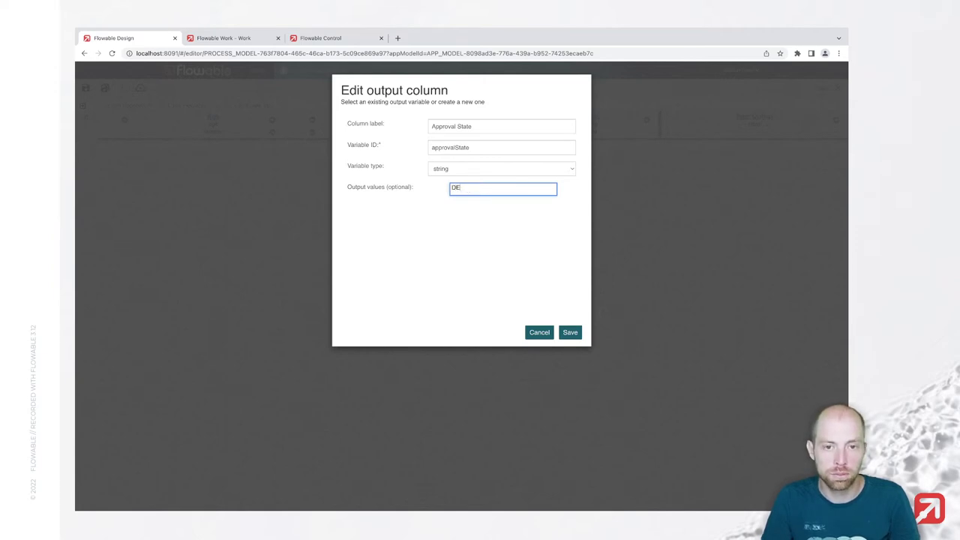
type("DECLIN")
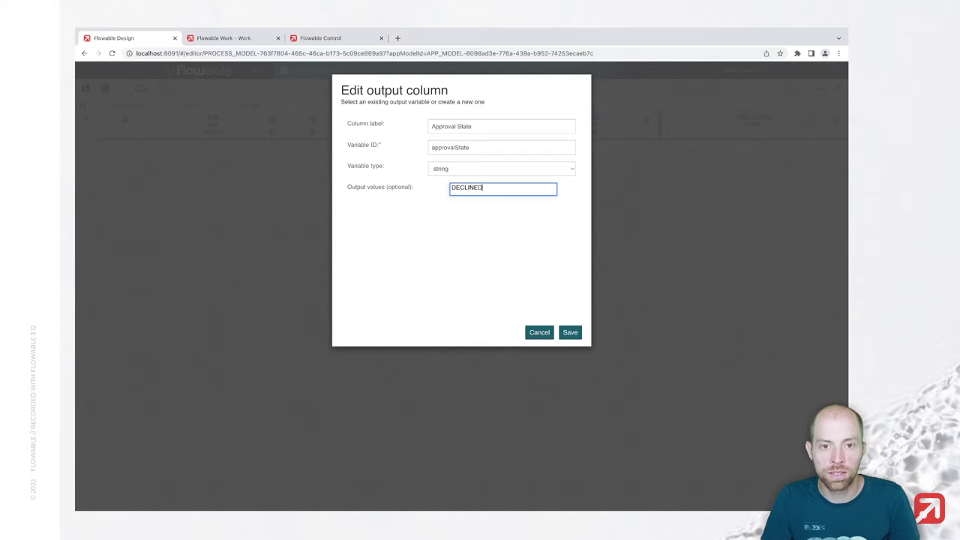
type("ED")
key("Return")
type("REVIEW")
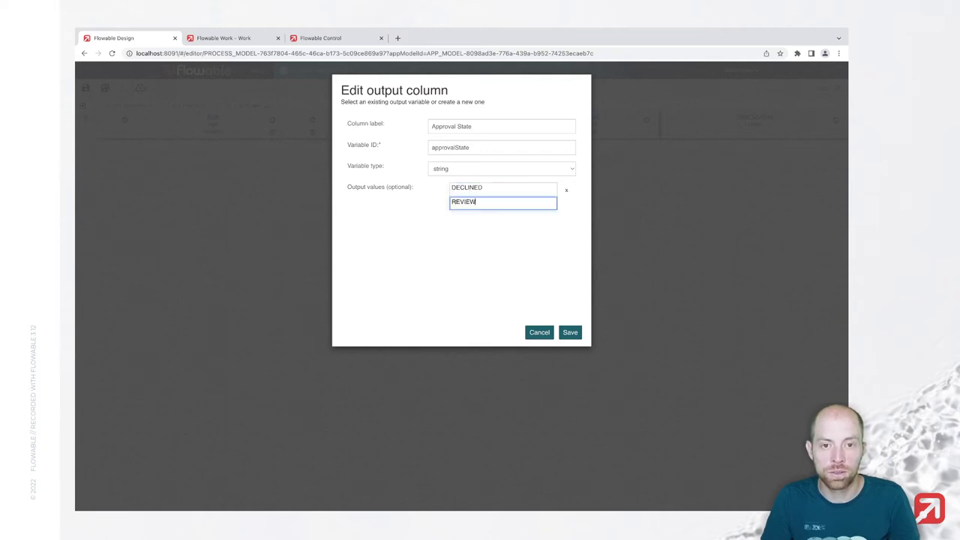
key("Return")
type("APPROVED")
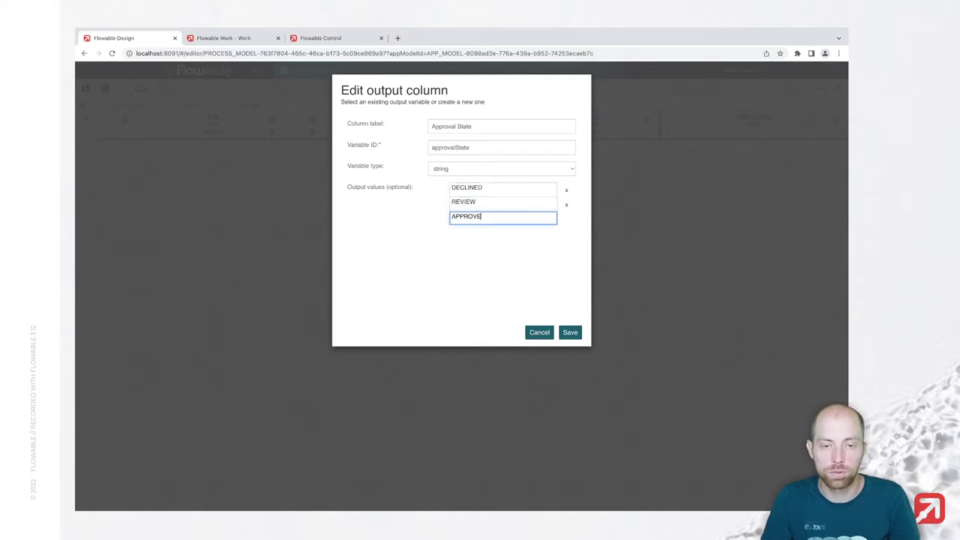
key("Return")
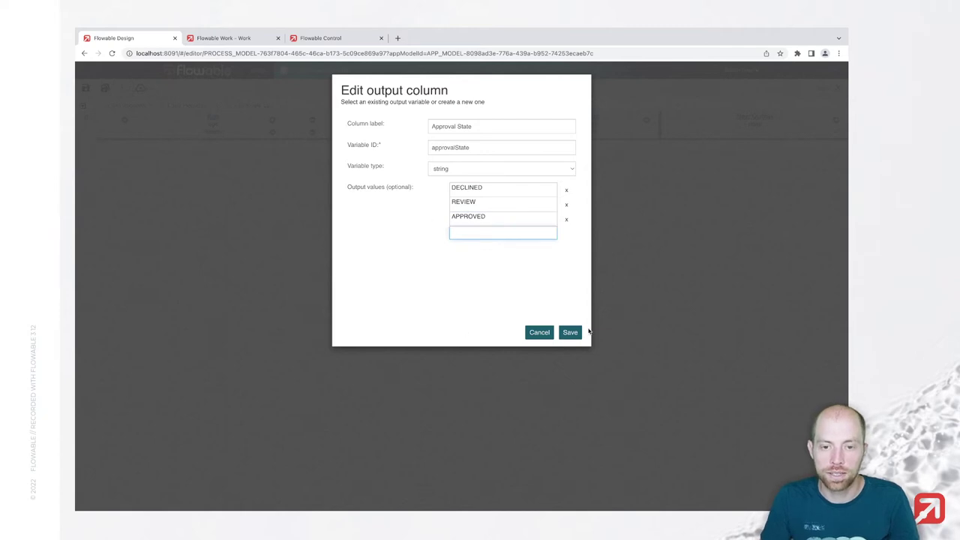
left_click(573, 333)
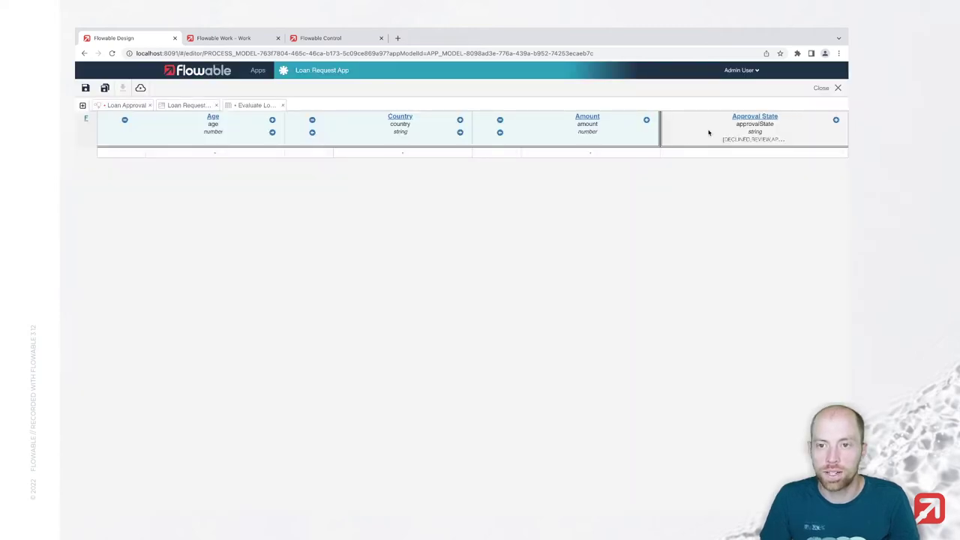
Step: Fill in the first rule so that an Age < 21 gives the Approval State DECLINED
left_click(205, 155)
key("BackSpace")
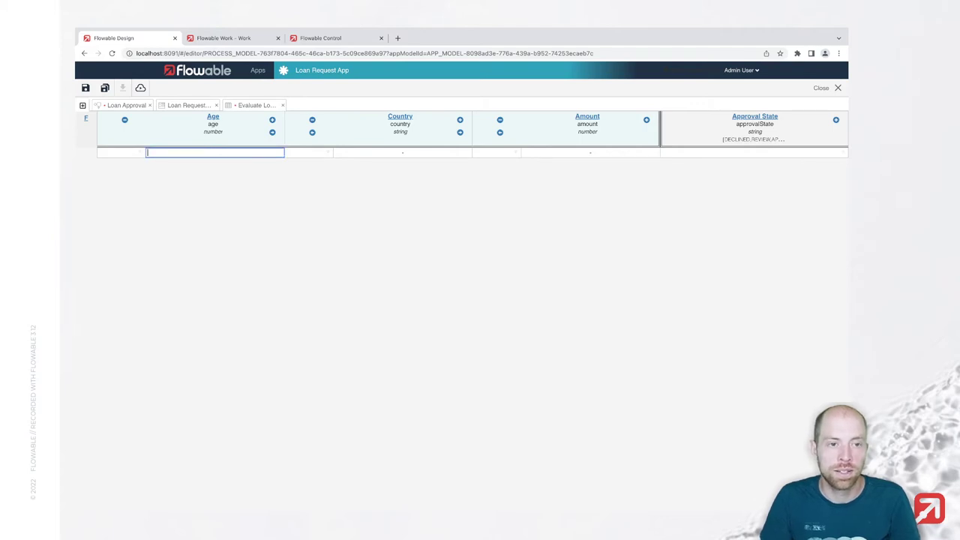
type("21")
key("Tab")
left_click(141, 153)
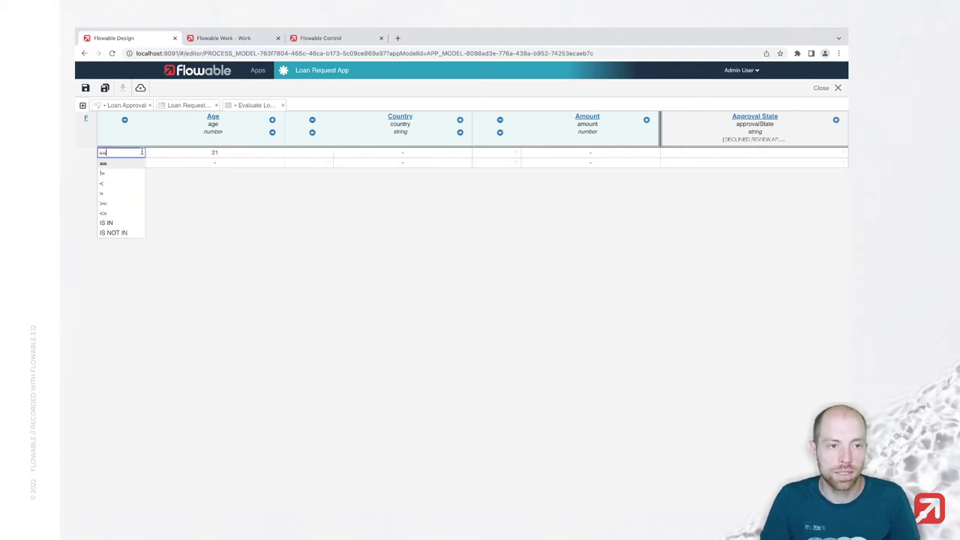
left_click(124, 185)
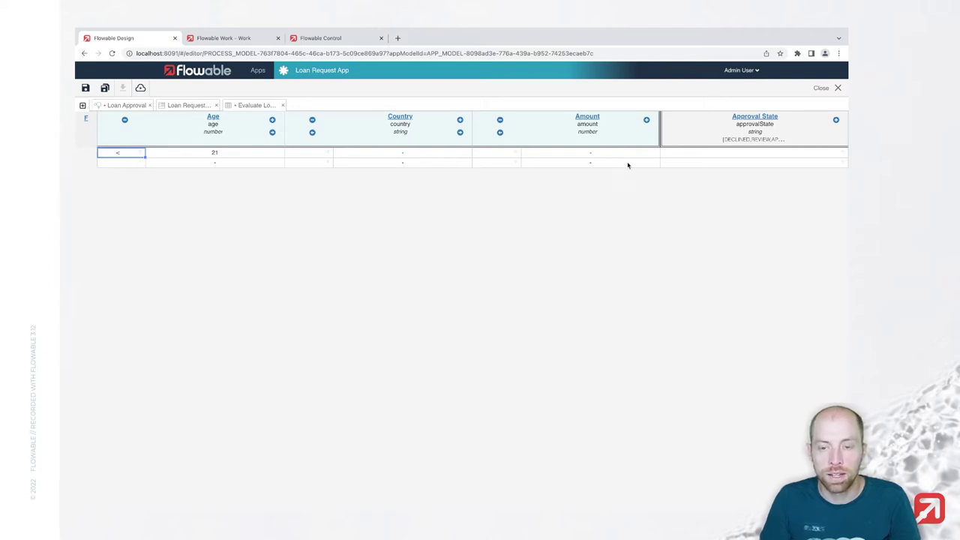
left_click(690, 153)
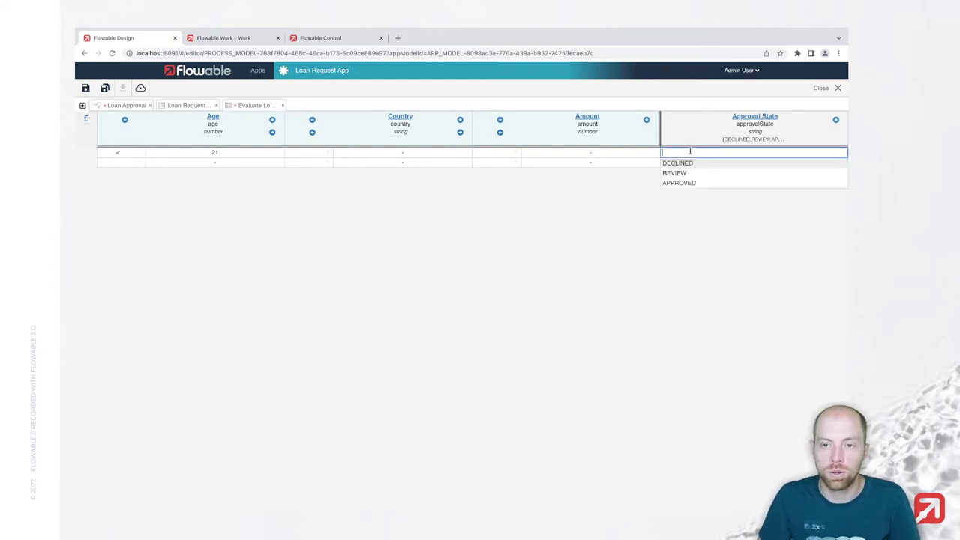
left_click(687, 163)
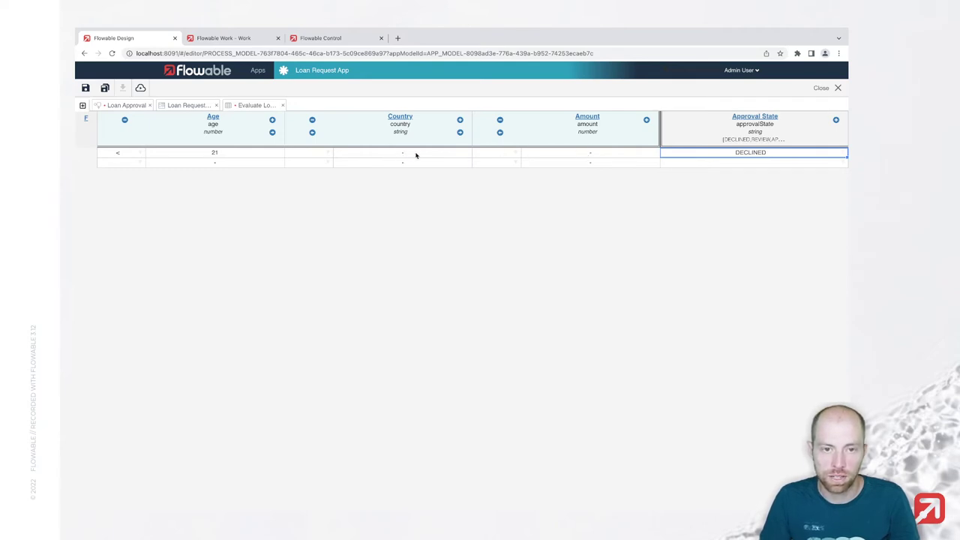
Step: Start the second rule by setting its Age condition to >= 21
left_click(221, 163)
type("21")
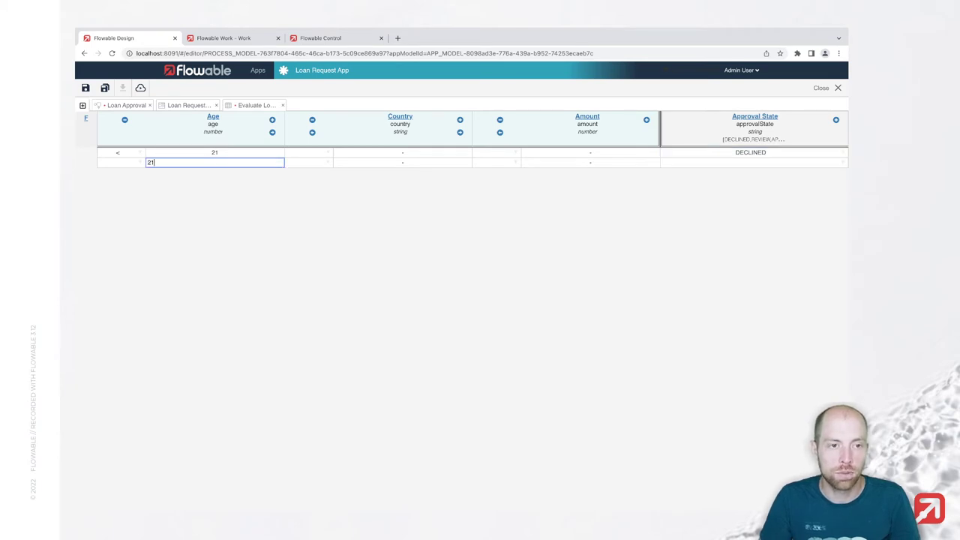
key("Tab")
left_click(140, 163)
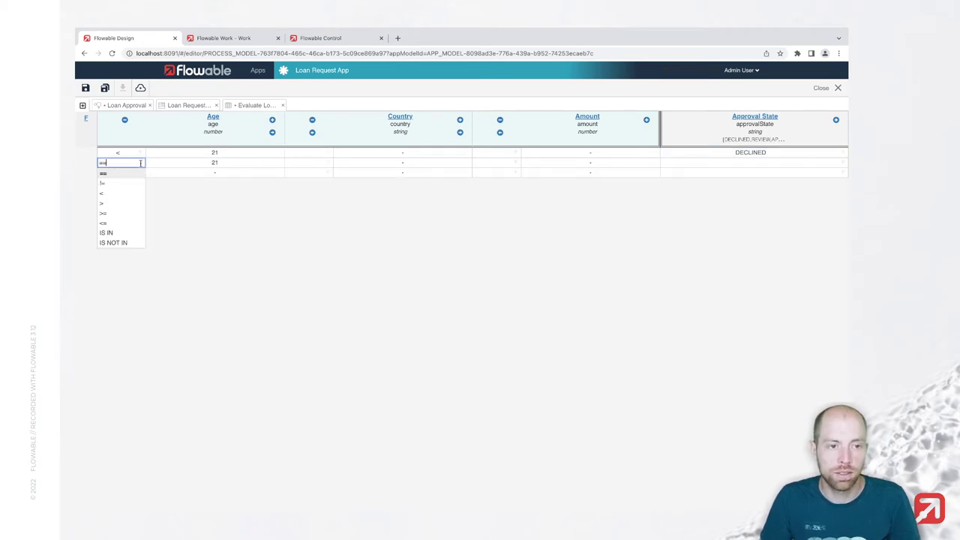
left_click(123, 215)
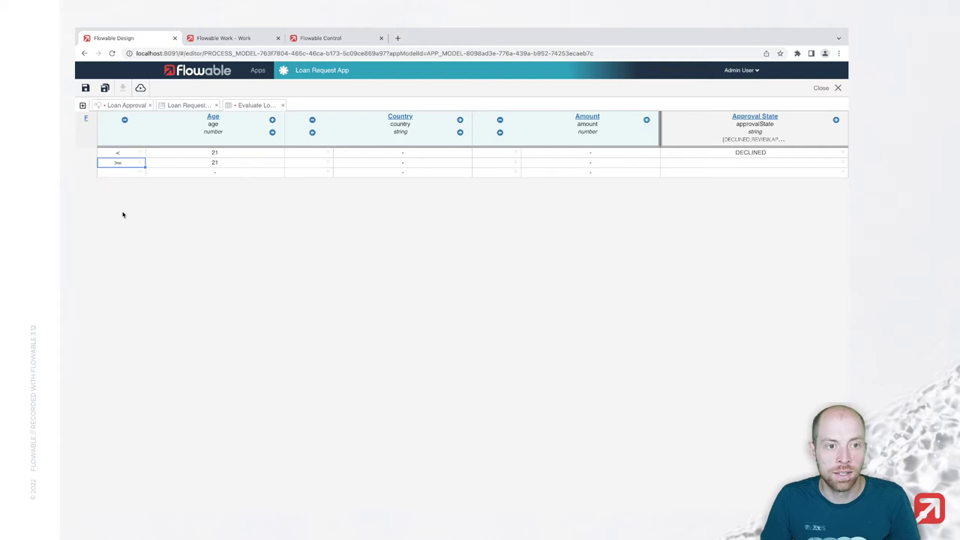
Step: Set the second rule's Country condition to IS IN with the values "NL", "CH"
left_click(392, 166)
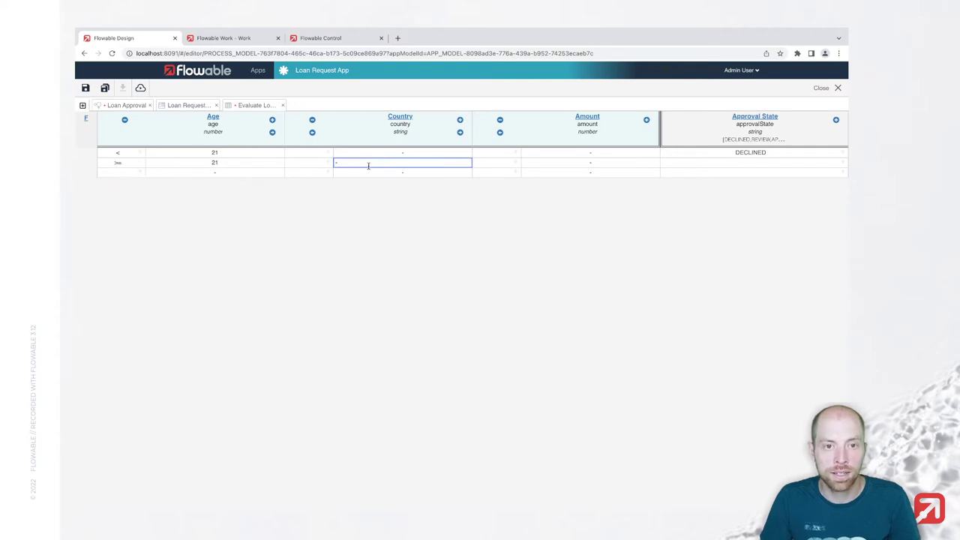
left_click(318, 167)
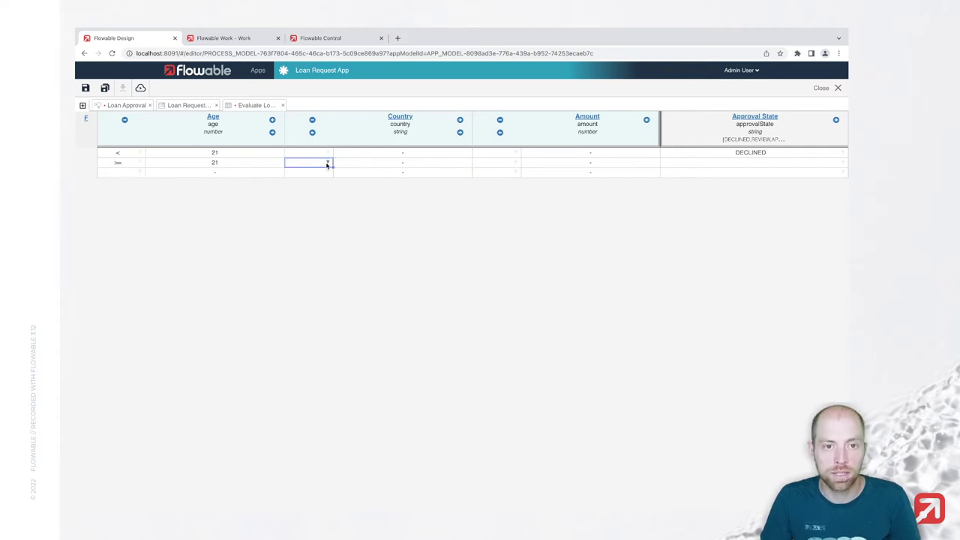
left_click(365, 166)
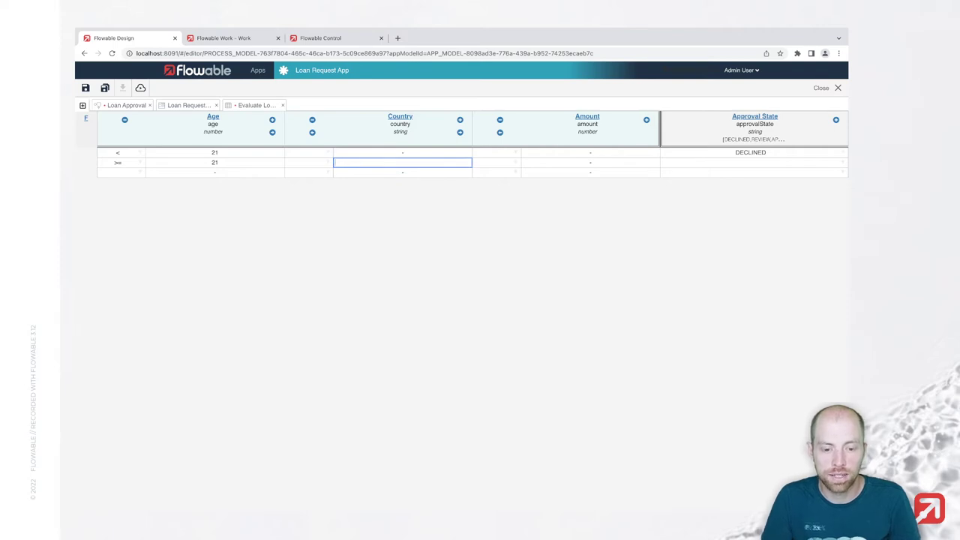
type("\"NL\",")
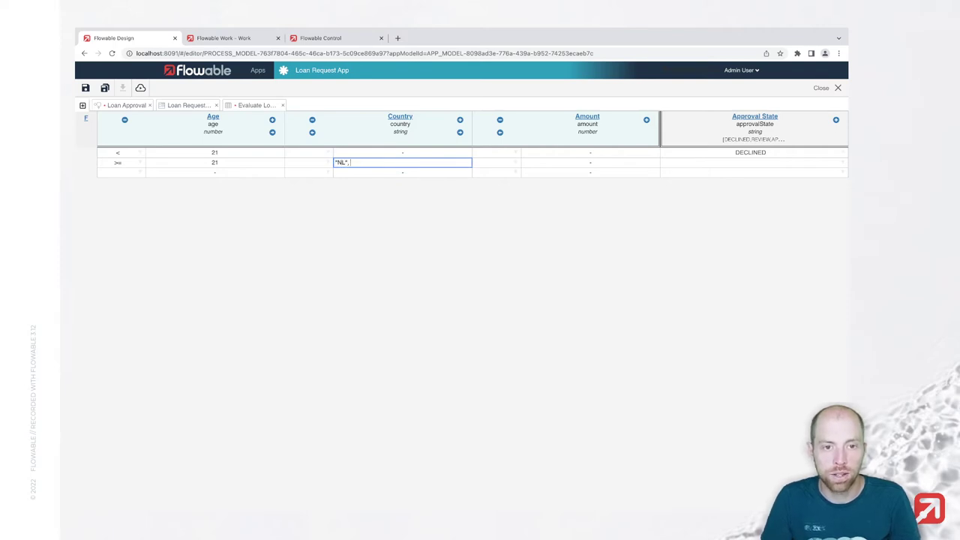
type(" \"CH\"")
key("Return")
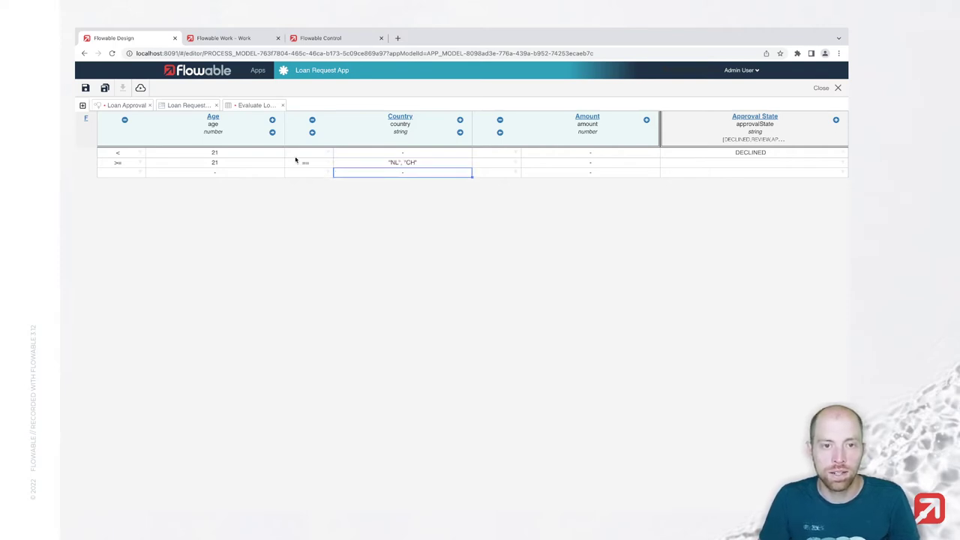
left_click(310, 162)
left_click(310, 162)
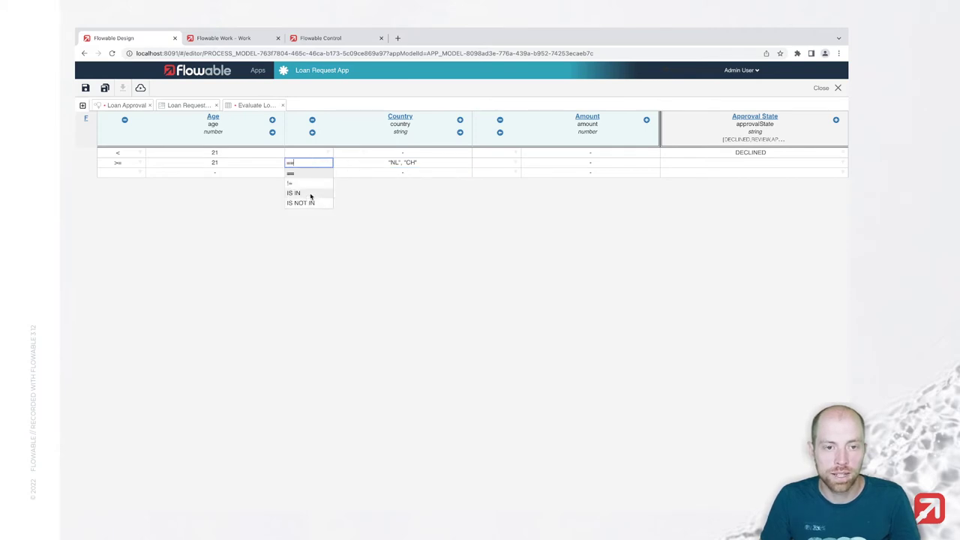
left_click(310, 194)
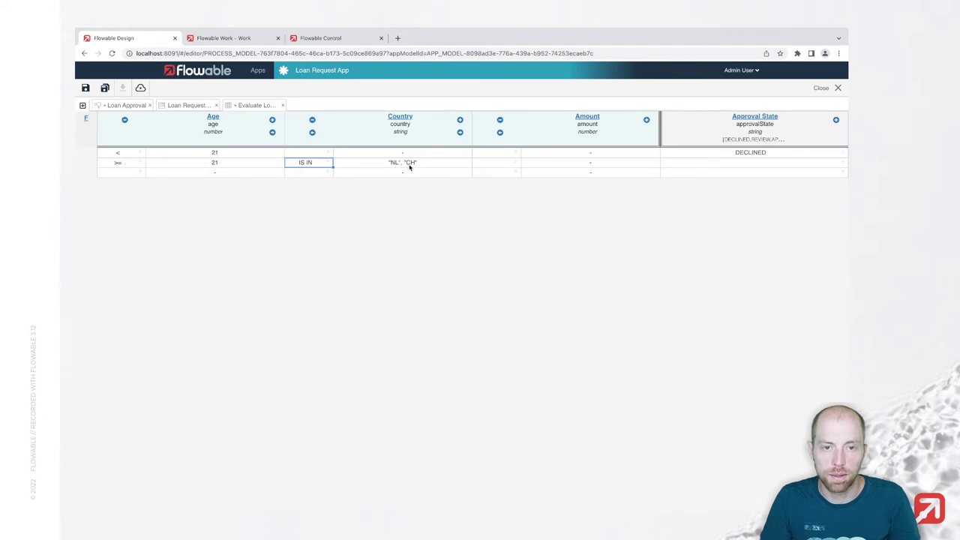
Step: Set the second rule's Amount condition to >= 100000
left_click(591, 162)
type("100000")
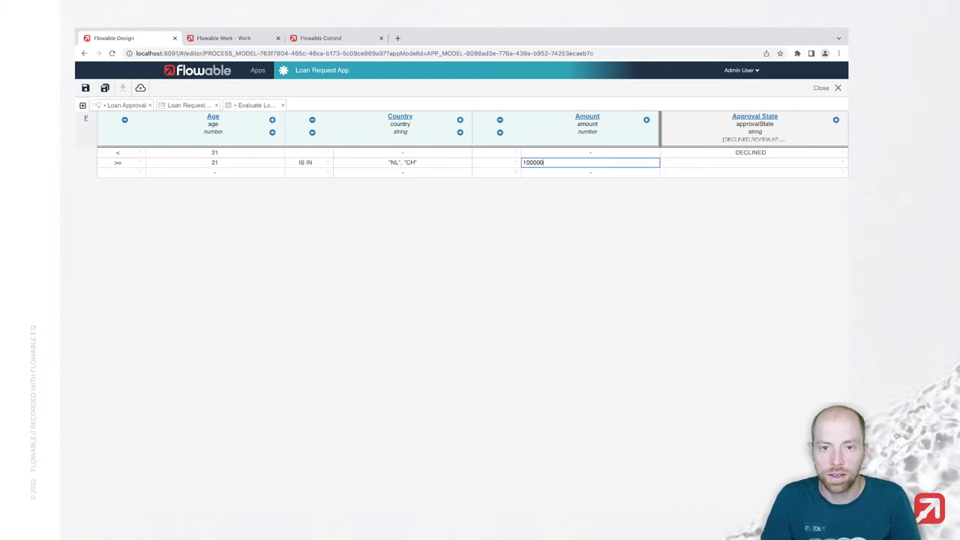
key("Return")
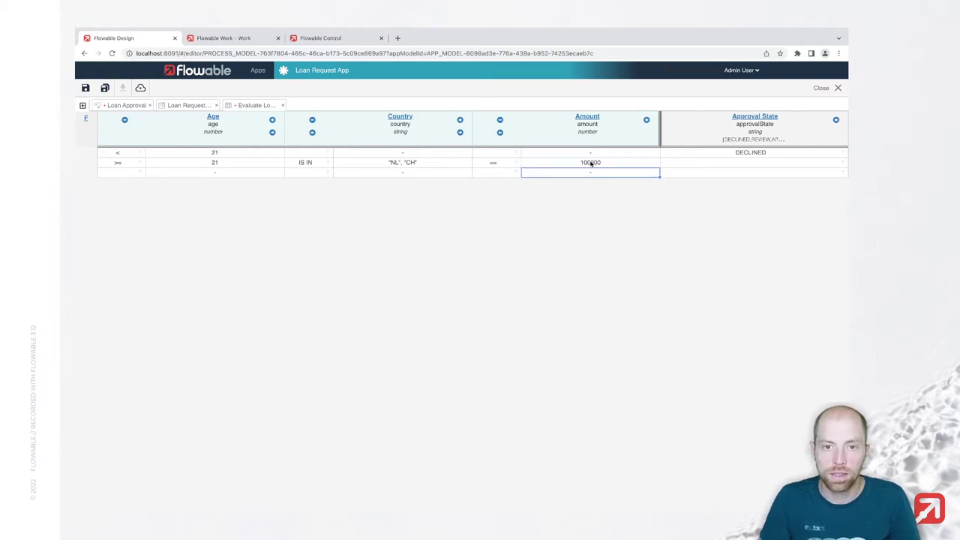
left_click(511, 164)
left_click(512, 164)
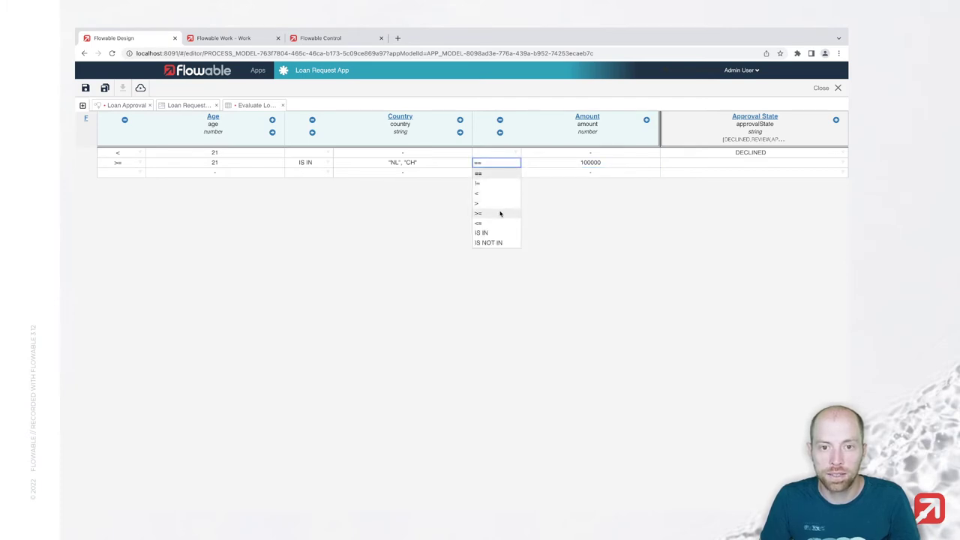
left_click(504, 212)
Step: Set the second rule's Approval State output to REVIEW
left_click(752, 163)
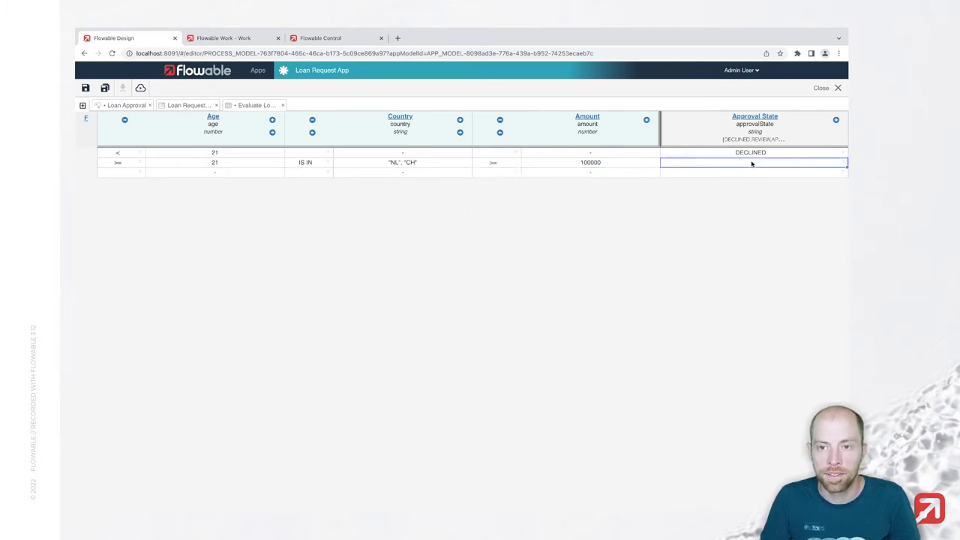
left_click(753, 163)
type("REVIEW")
key("Return")
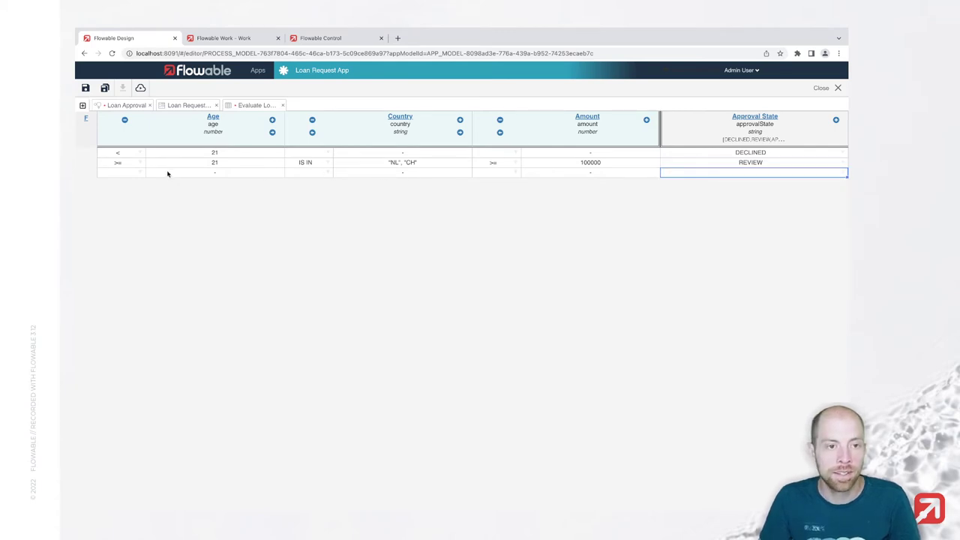
Step: Start the third rule by setting its Age condition to >= 21
left_click(161, 174)
left_click(161, 173)
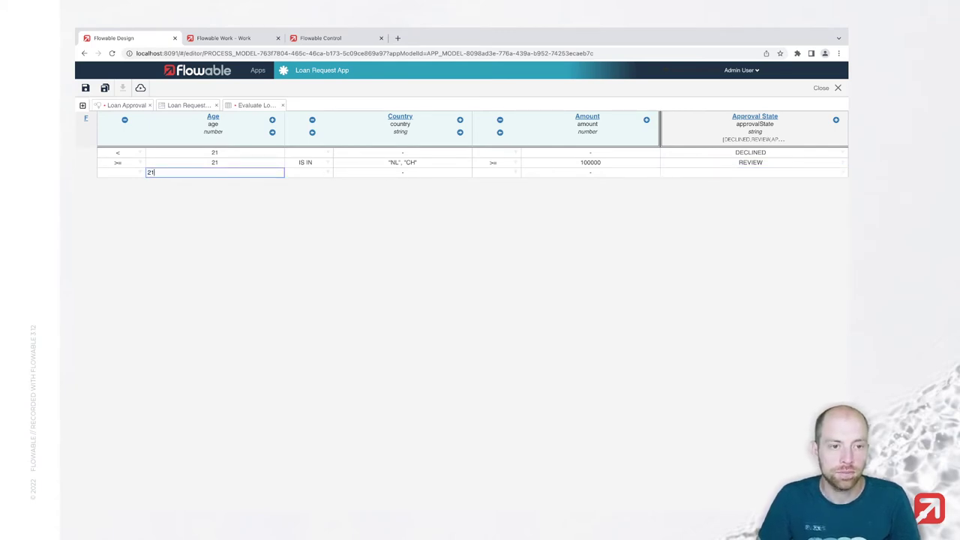
left_click(309, 152)
double_click(135, 174)
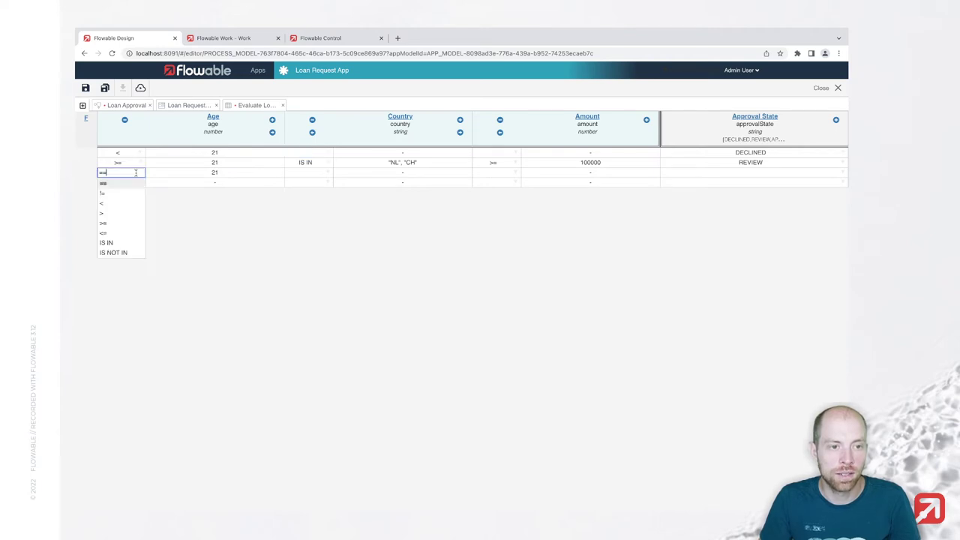
left_click(117, 225)
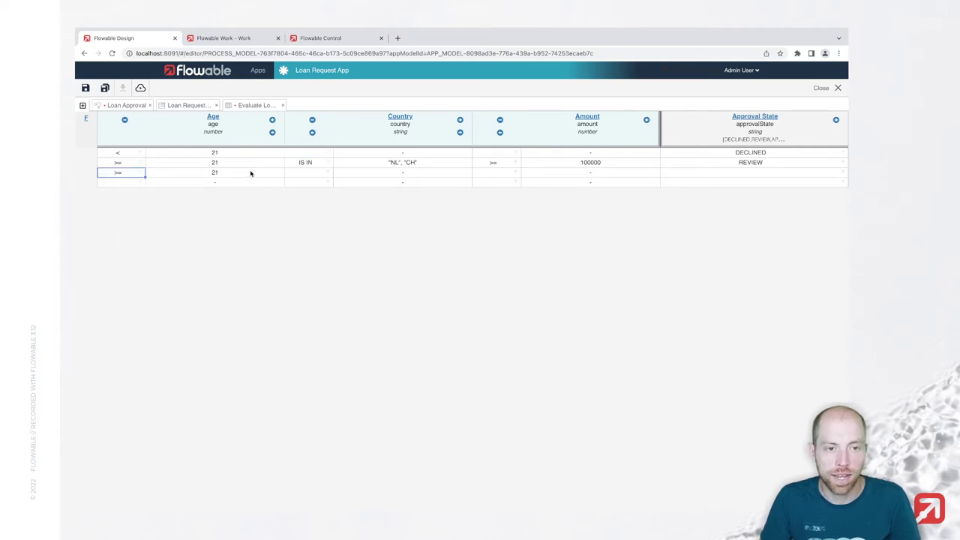
Step: Copy the second rule's country list "NL", "CH" into the third rule and set its Country operator to IS NOT IN
left_click(376, 175)
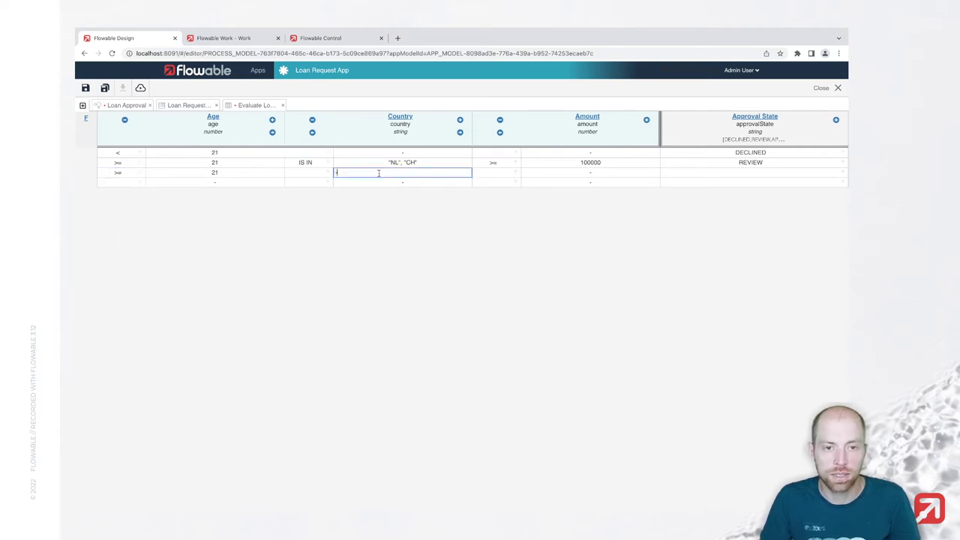
double_click(384, 162)
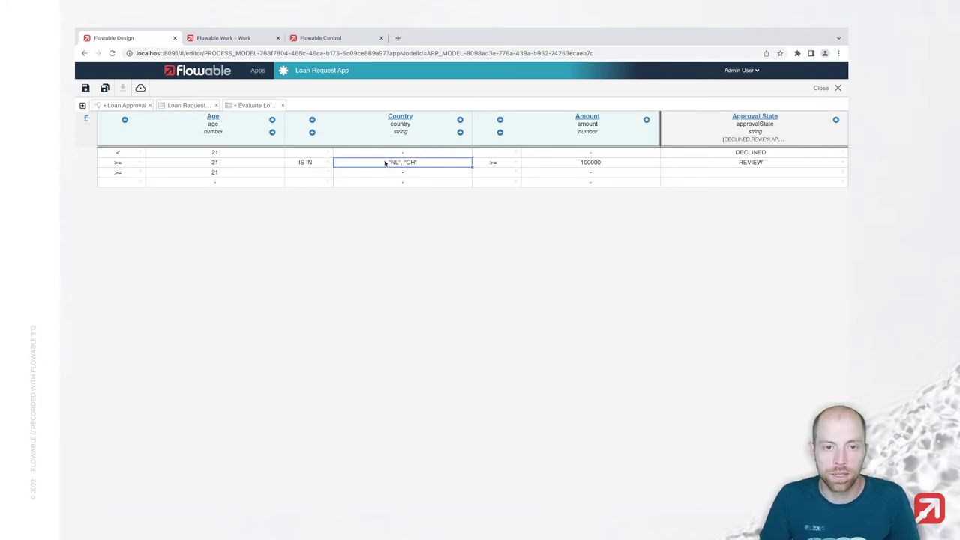
key("ctrl+c")
left_click(382, 174)
key("ctrl+v")
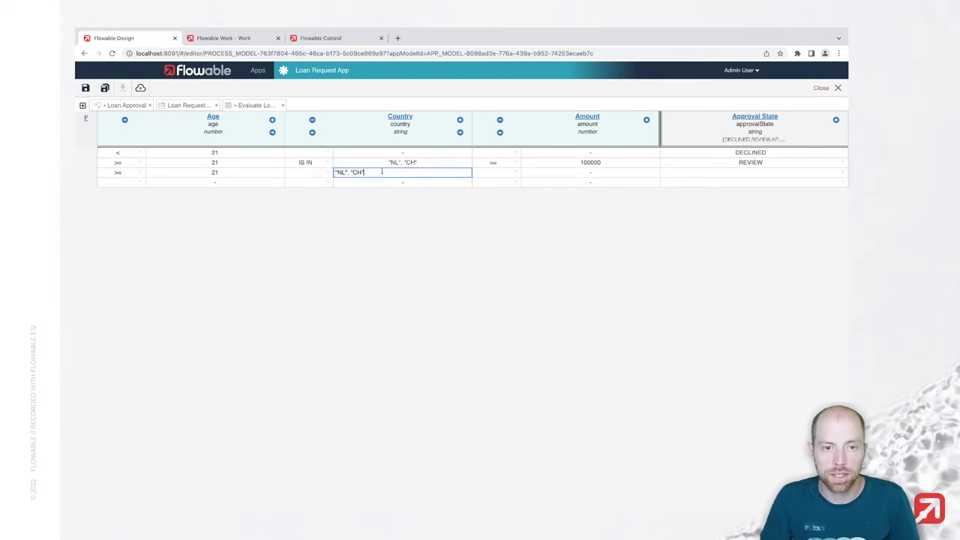
left_click(315, 174)
double_click(315, 173)
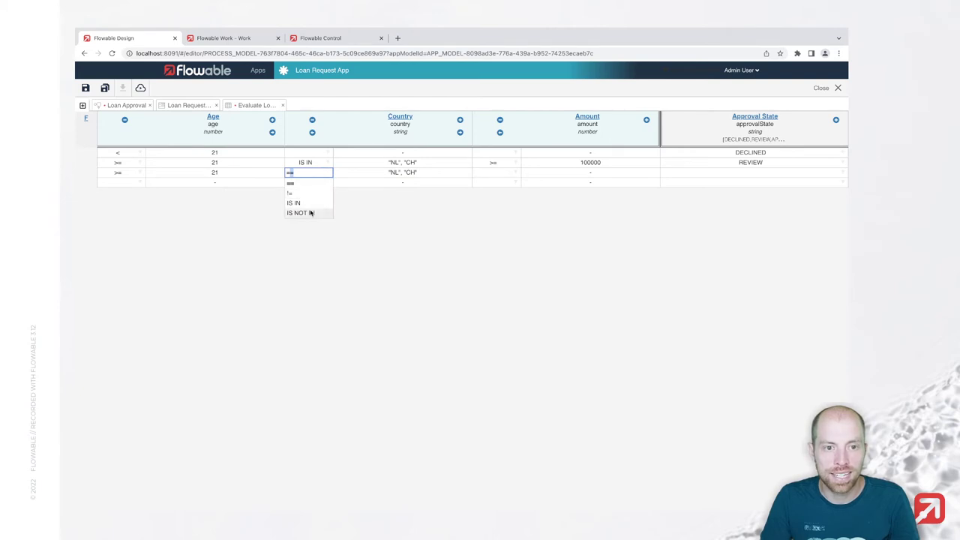
left_click(317, 212)
Step: Set the third rule's Amount condition to >= 100000
left_click(508, 174)
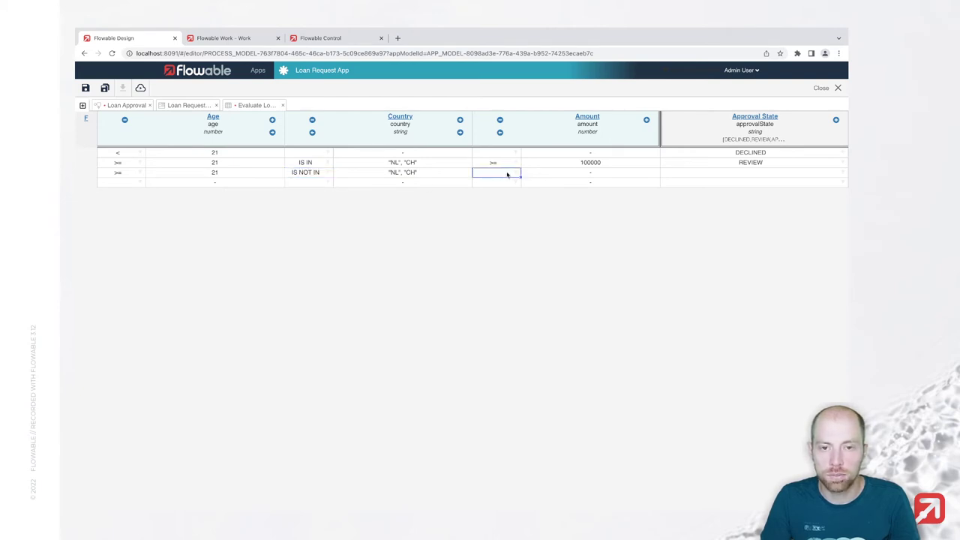
left_click(539, 174)
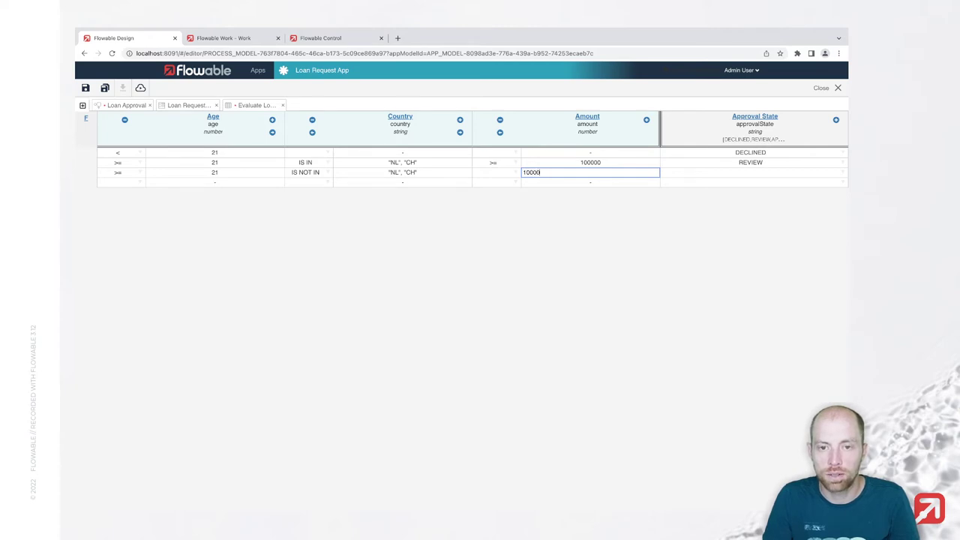
key("Return")
double_click(497, 174)
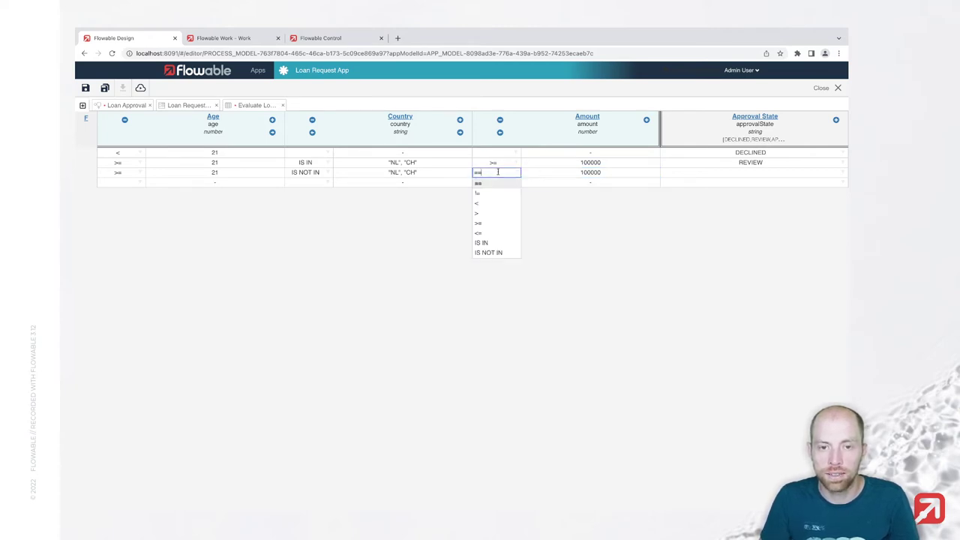
left_click(492, 223)
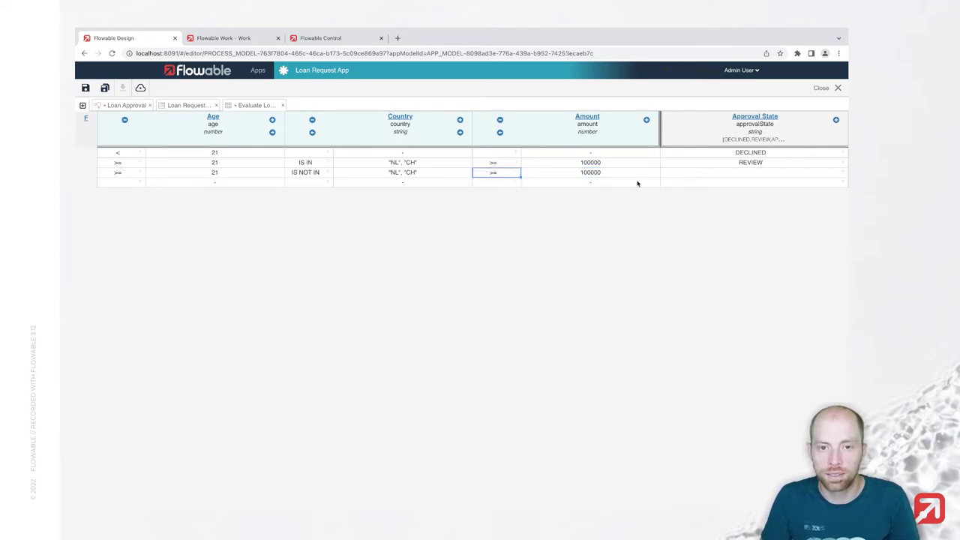
Step: Set the third rule's Approval State output to DECLINED
left_click(746, 172)
left_click(745, 170)
type("D")
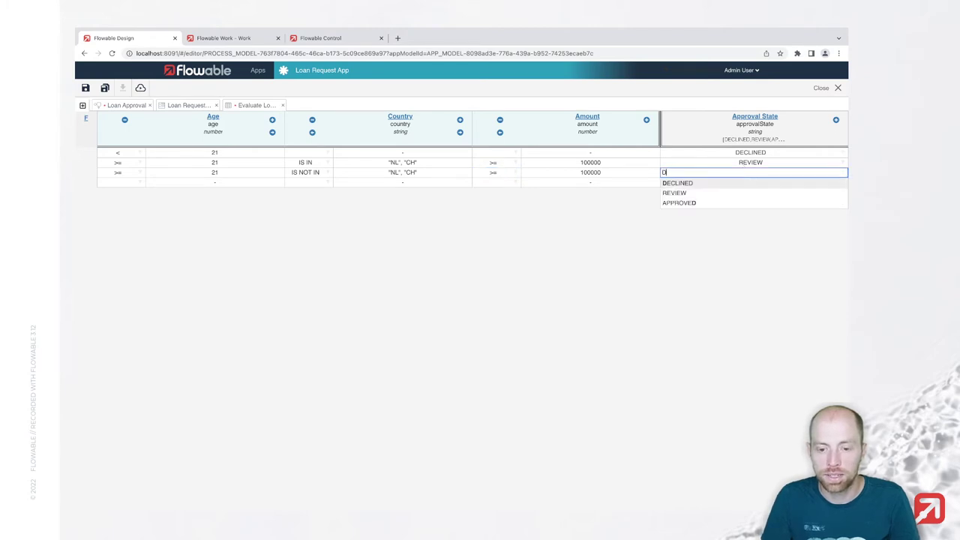
type("ECLINED")
key("Return")
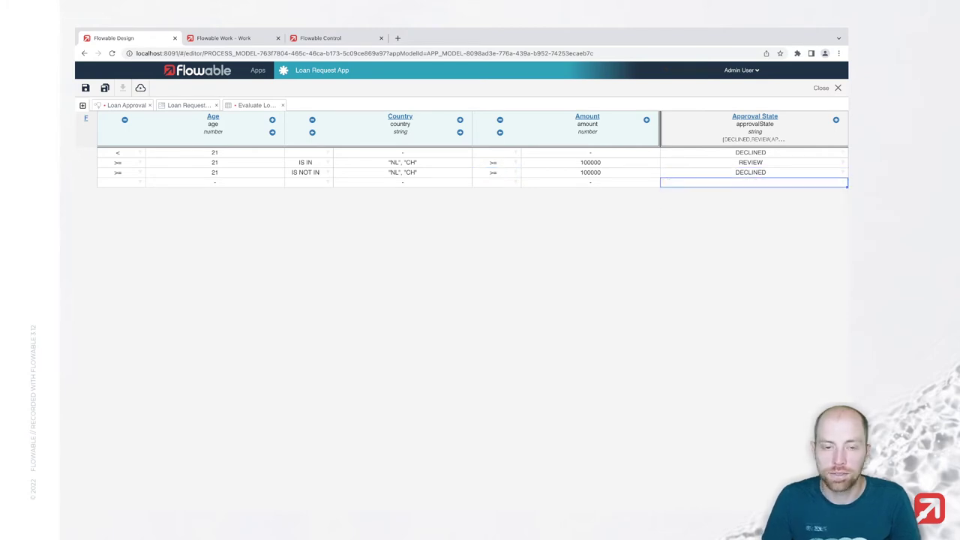
Step: Start the fourth rule by setting its Age condition to >= 21
left_click(167, 184)
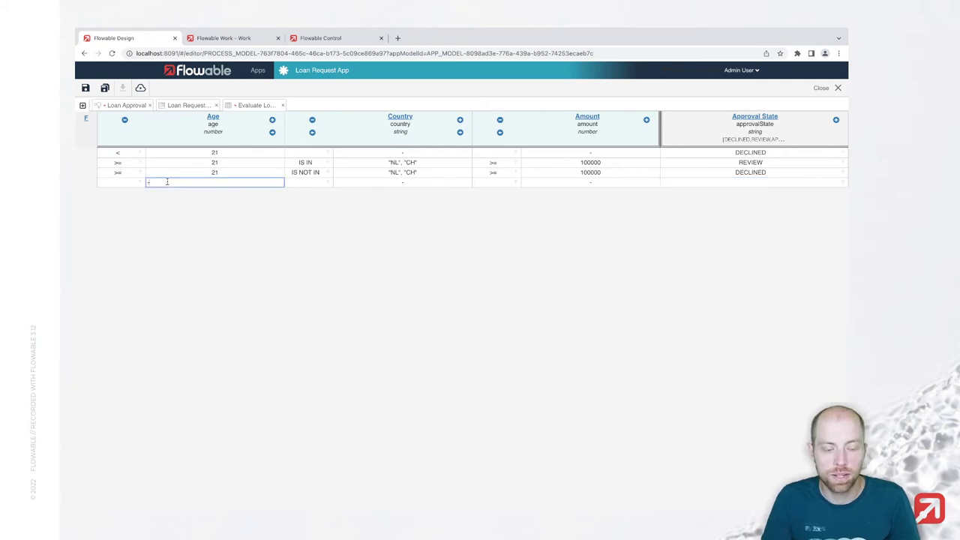
key("Return")
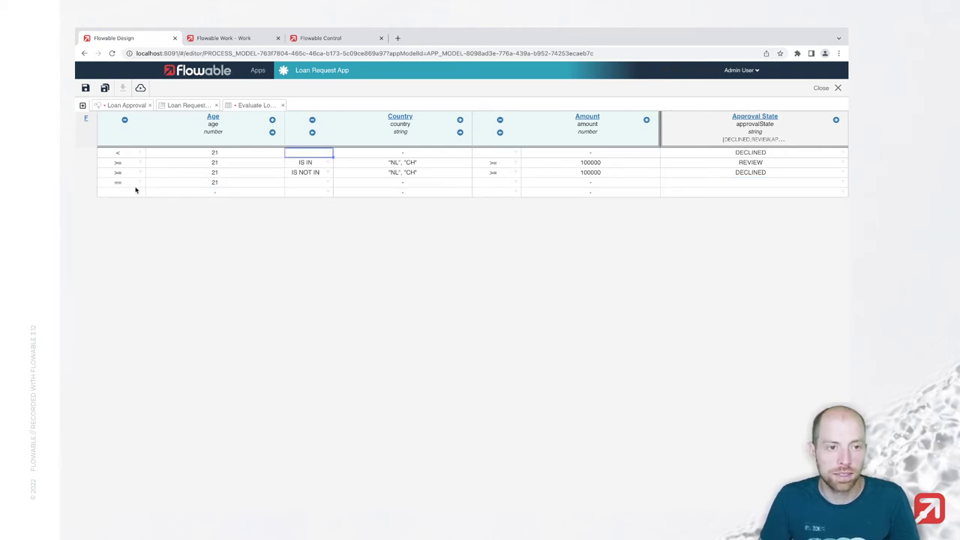
double_click(135, 184)
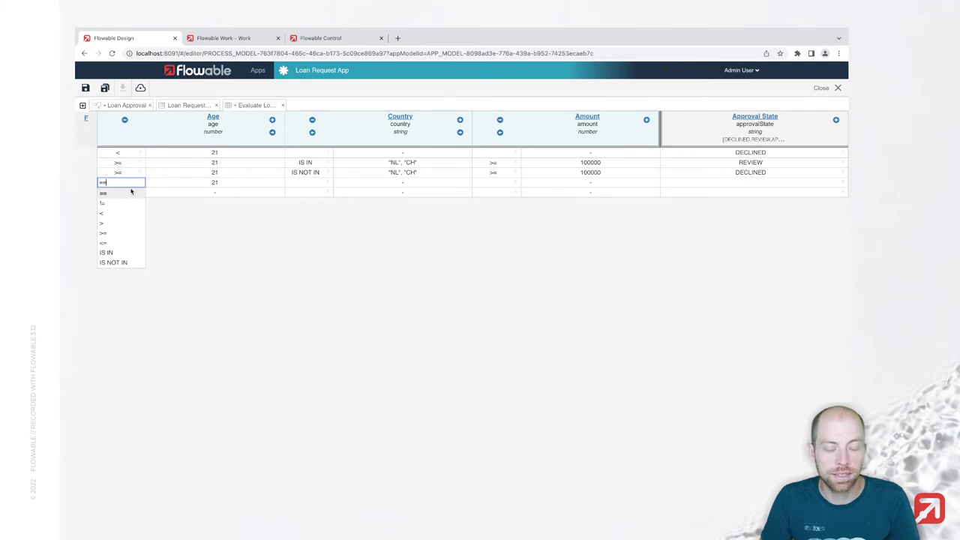
left_click(127, 232)
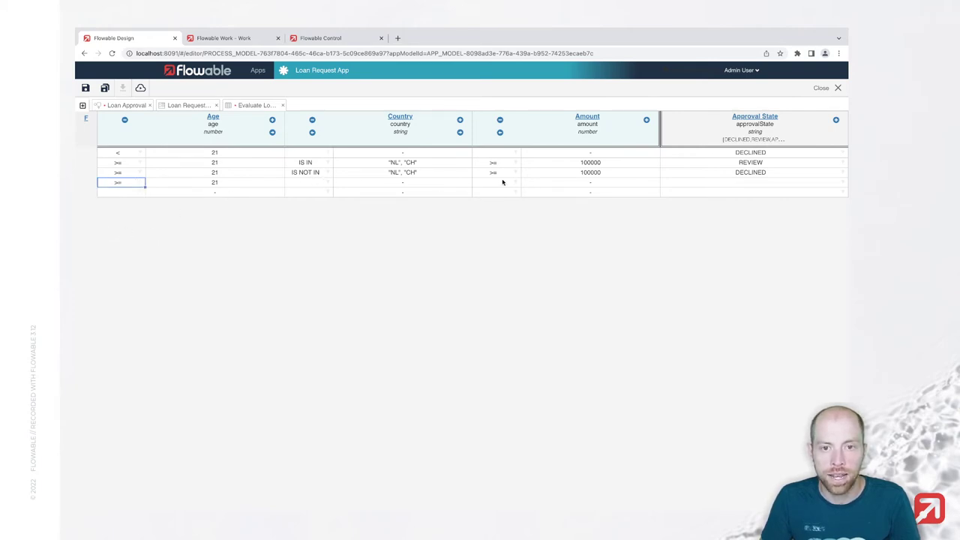
Step: Set the fourth rule's Amount condition to < 100000
left_click(501, 182)
left_click(571, 185)
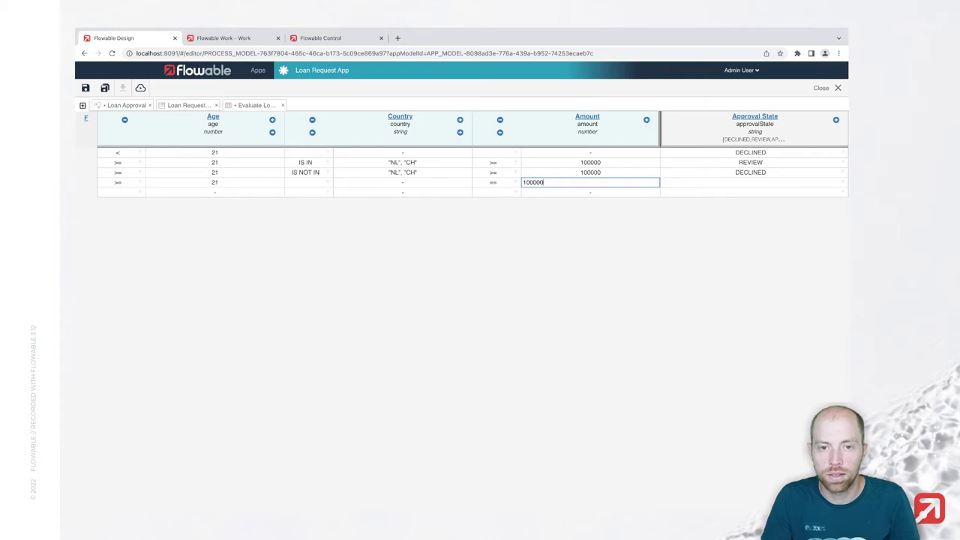
type("100000")
key("Return")
left_click(502, 182)
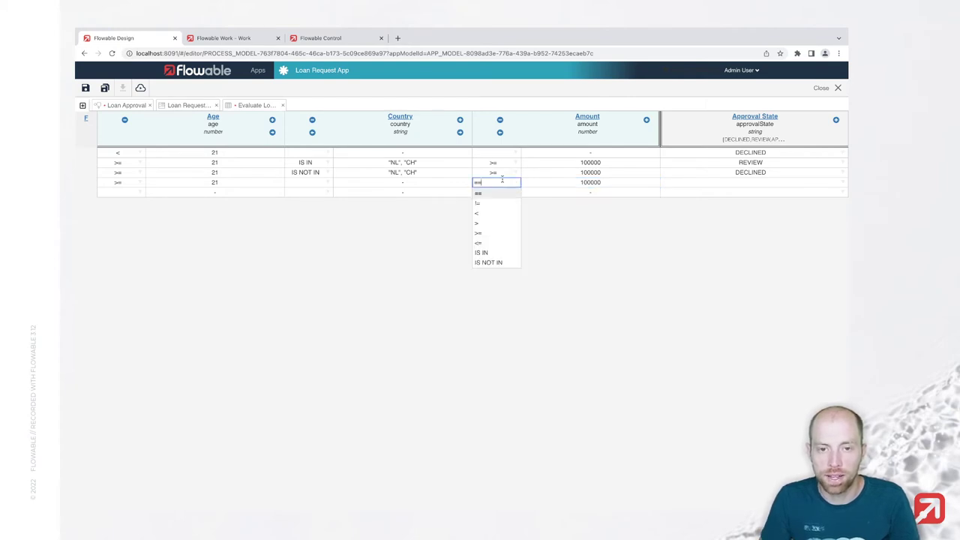
left_click(490, 214)
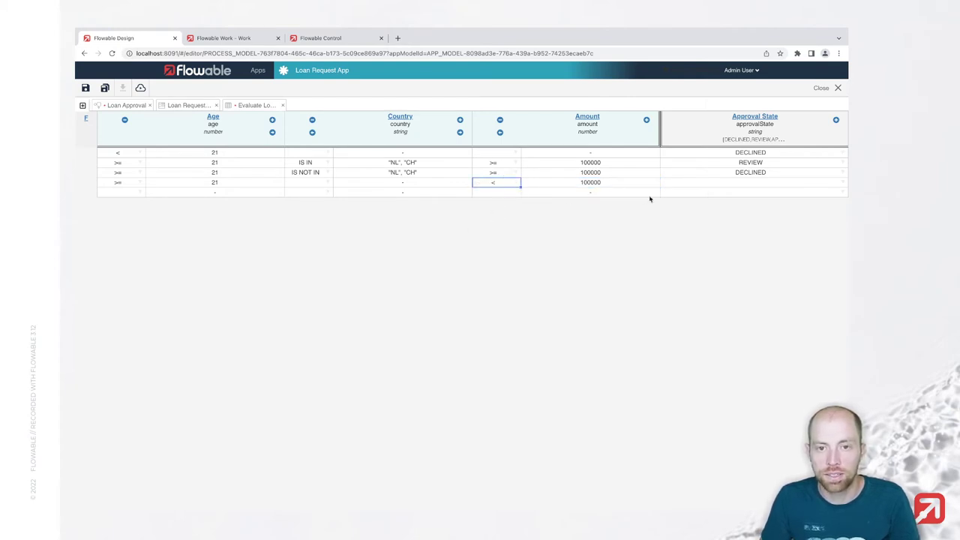
Step: Set the fourth rule's Approval State output to APPROVED and save all open models
left_click(764, 184)
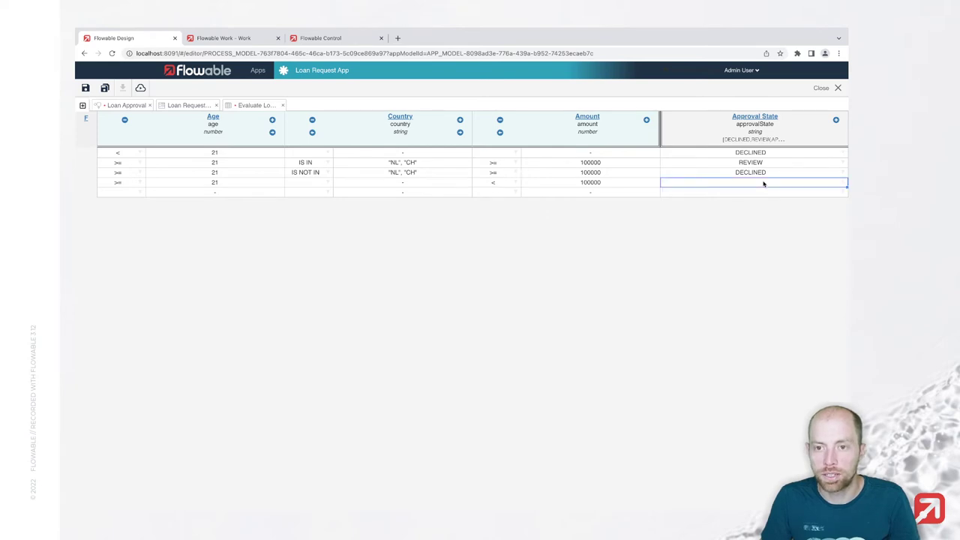
type("APPROVED")
key("Return")
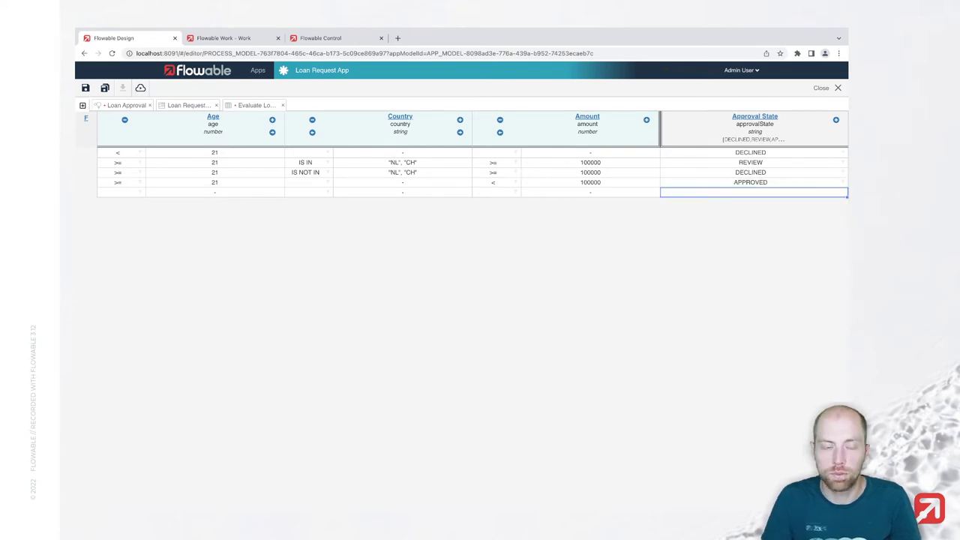
left_click(105, 87)
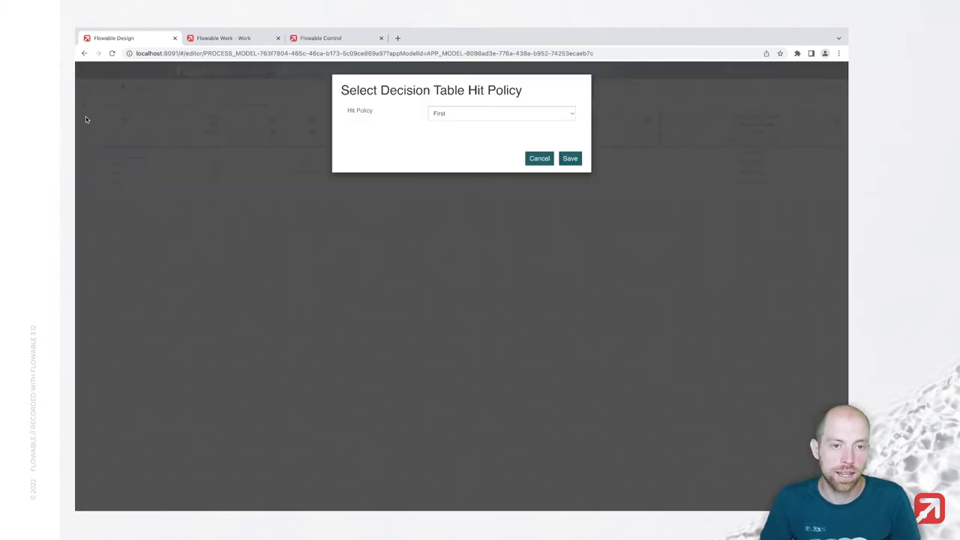
Step: Examine the hit policies available for the decision table and leave the settings without saving
left_click(498, 114)
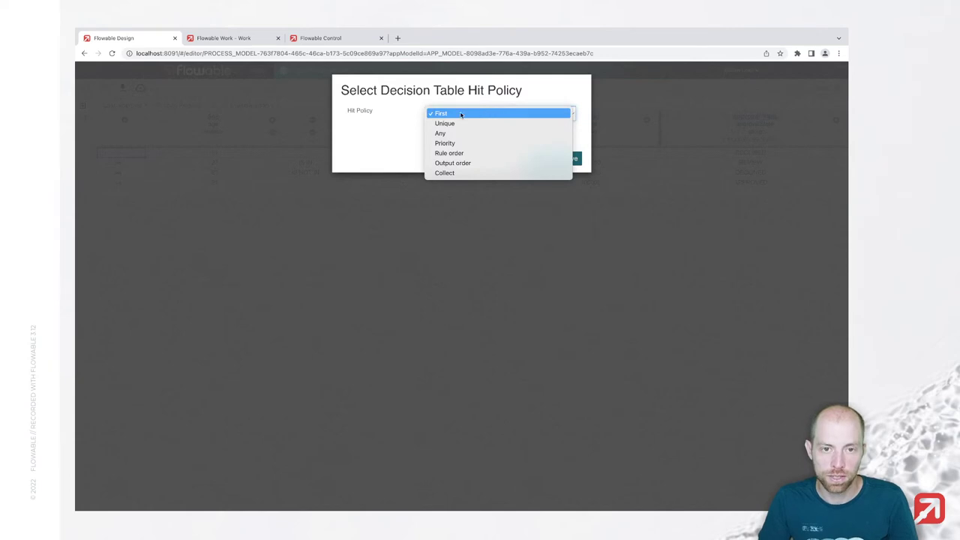
left_click(585, 144)
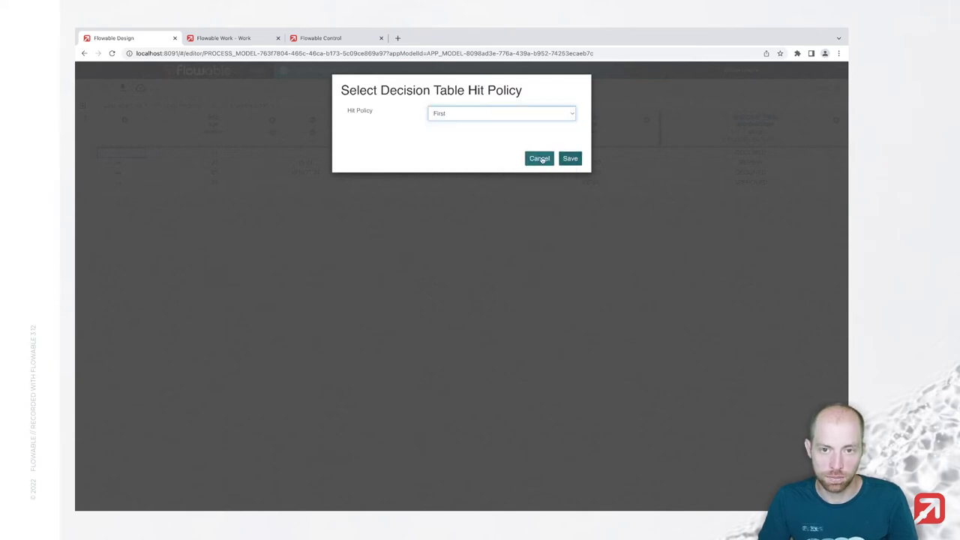
left_click(539, 159)
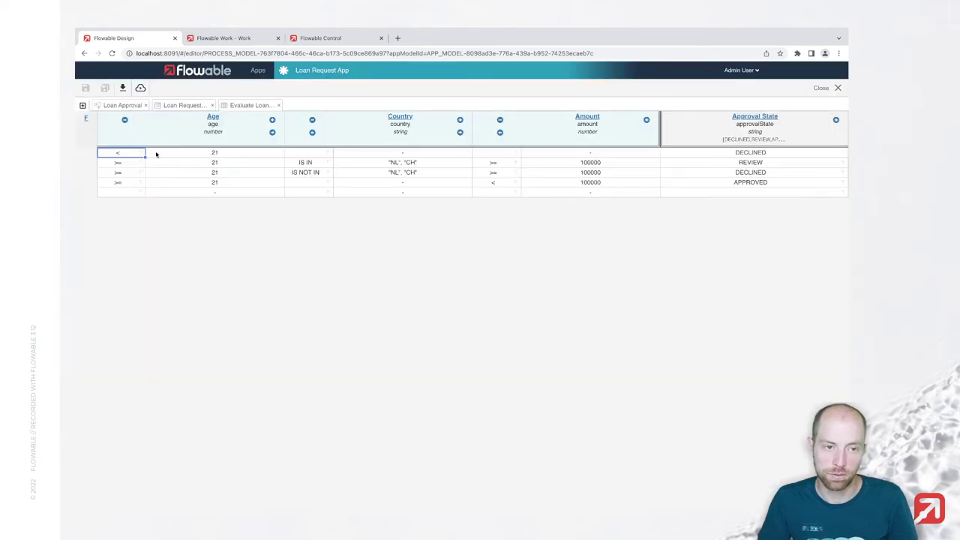
Step: Try the Unique and Any hit policies for the decision table, then discard the selection
left_click(88, 120)
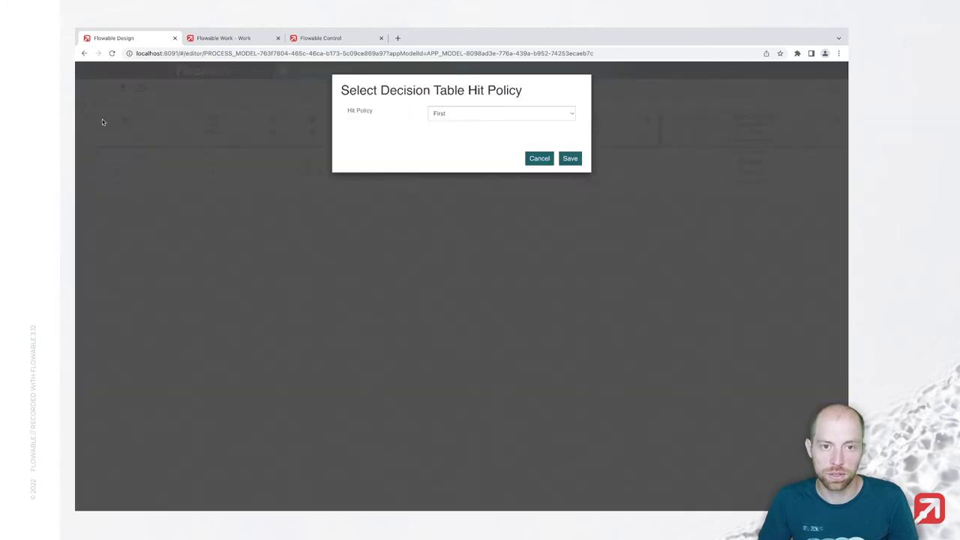
left_click(443, 114)
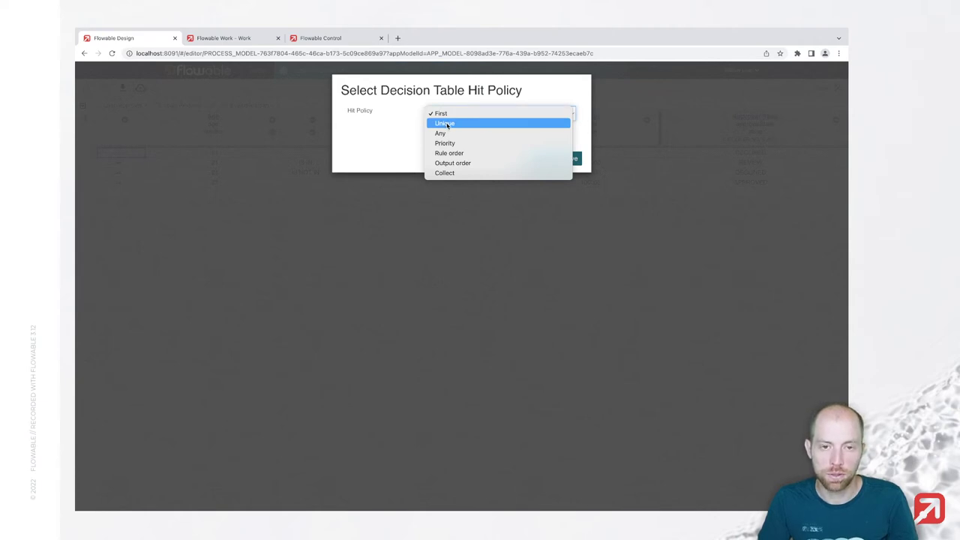
left_click(445, 124)
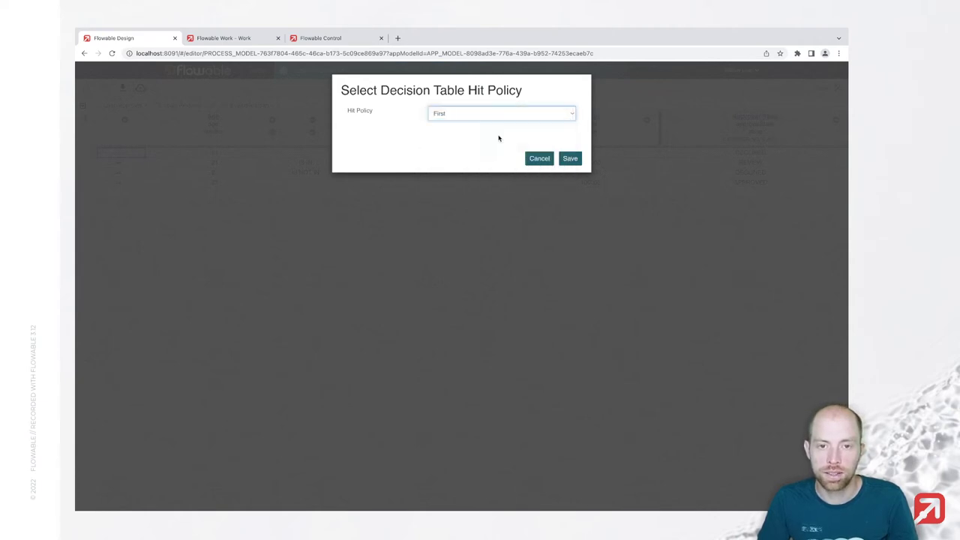
left_click(507, 118)
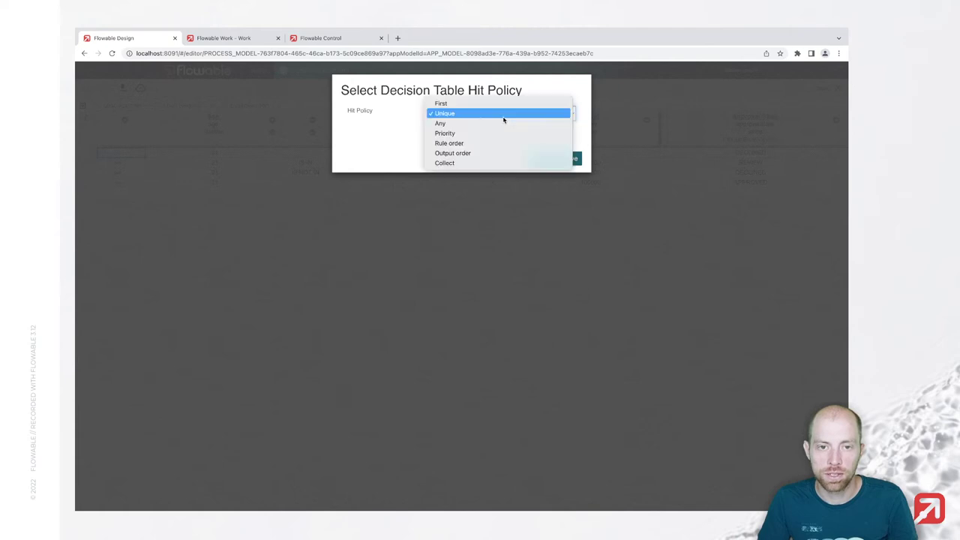
left_click(482, 128)
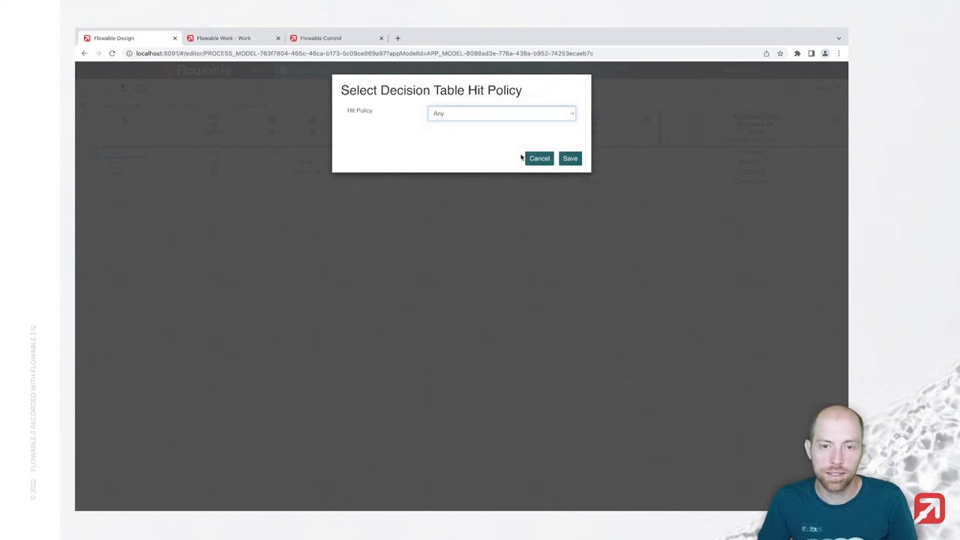
left_click(502, 114)
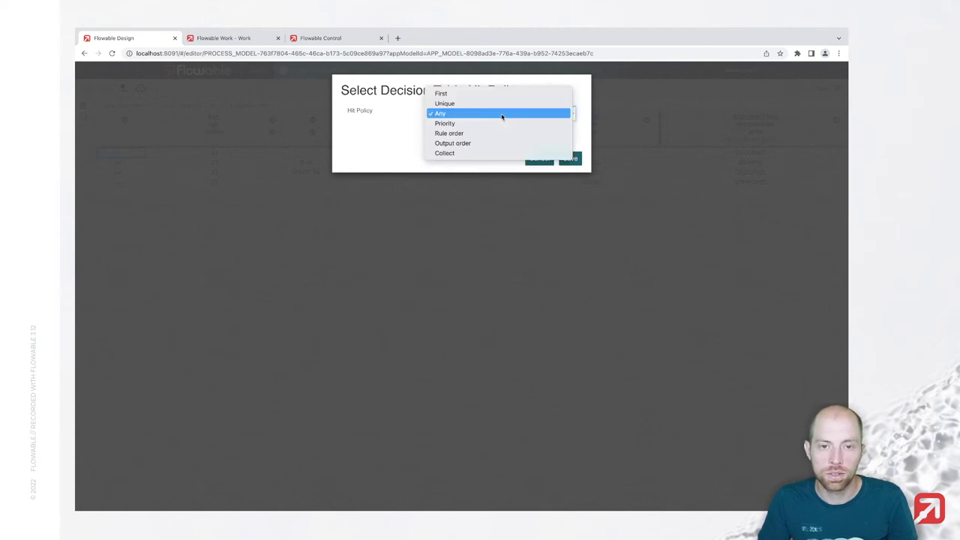
left_click(541, 158)
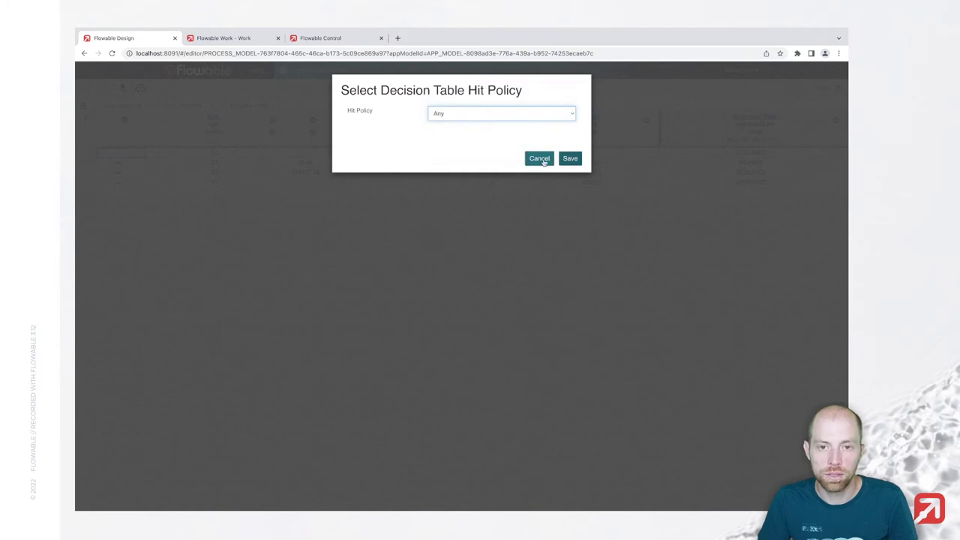
left_click(543, 160)
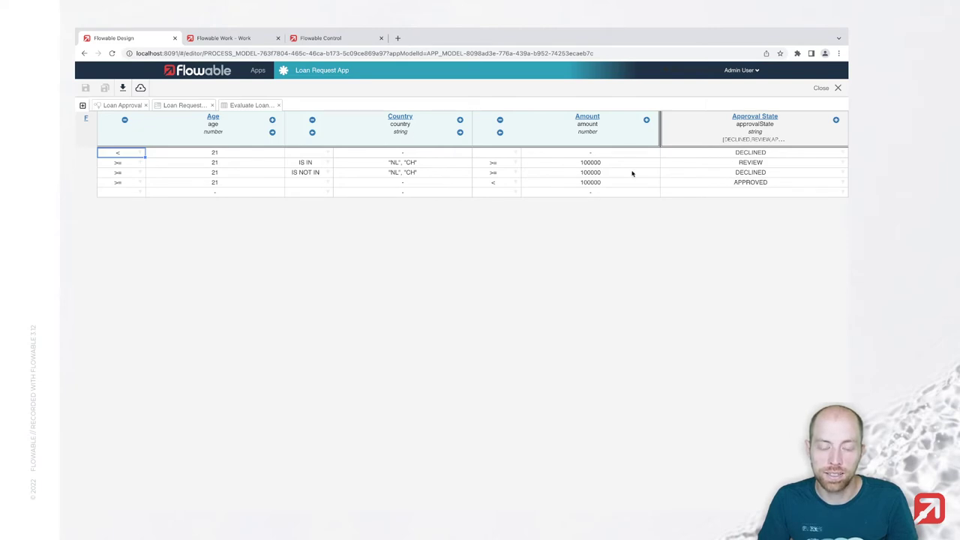
Step: Examine the Priority hit policy option and the order of the Approval State column's output values without changing either
left_click(87, 120)
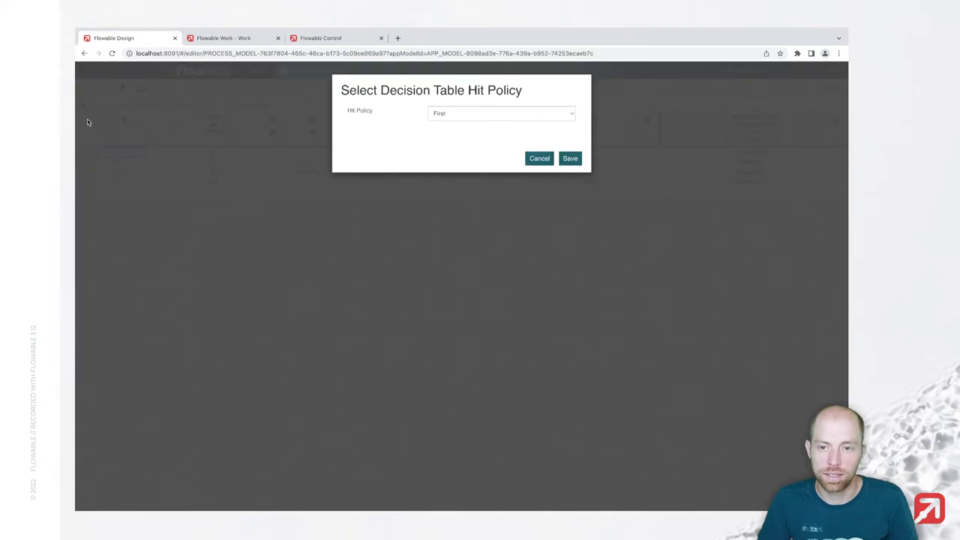
left_click(501, 113)
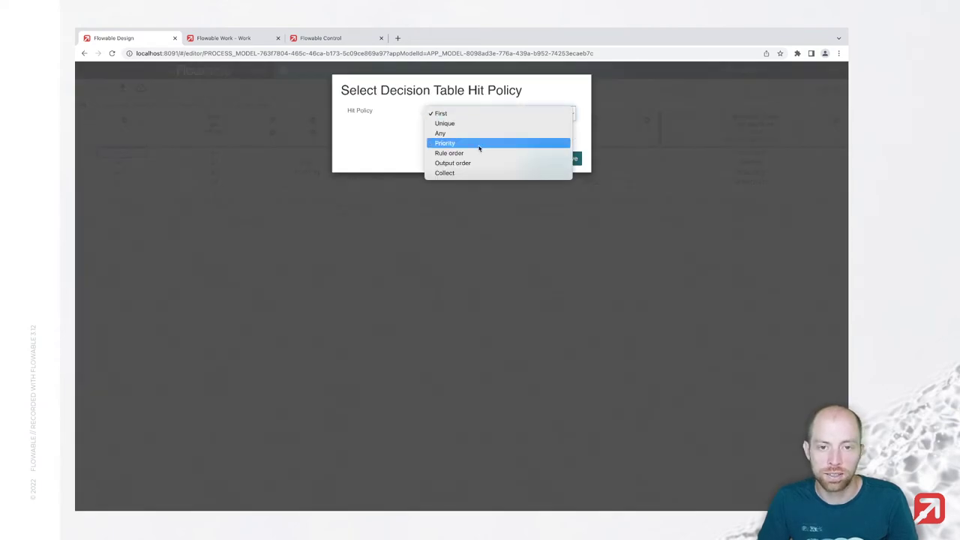
left_click(601, 145)
left_click(539, 159)
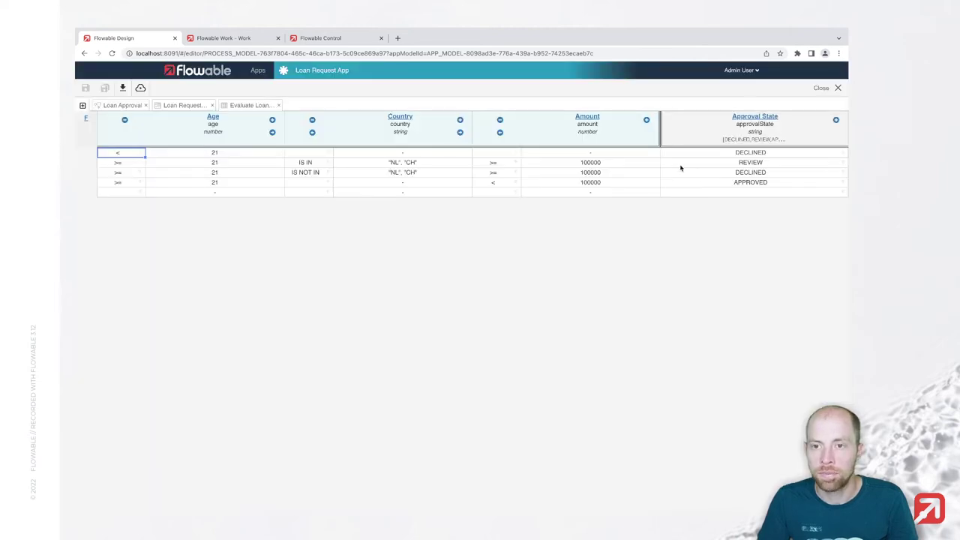
left_click(747, 118)
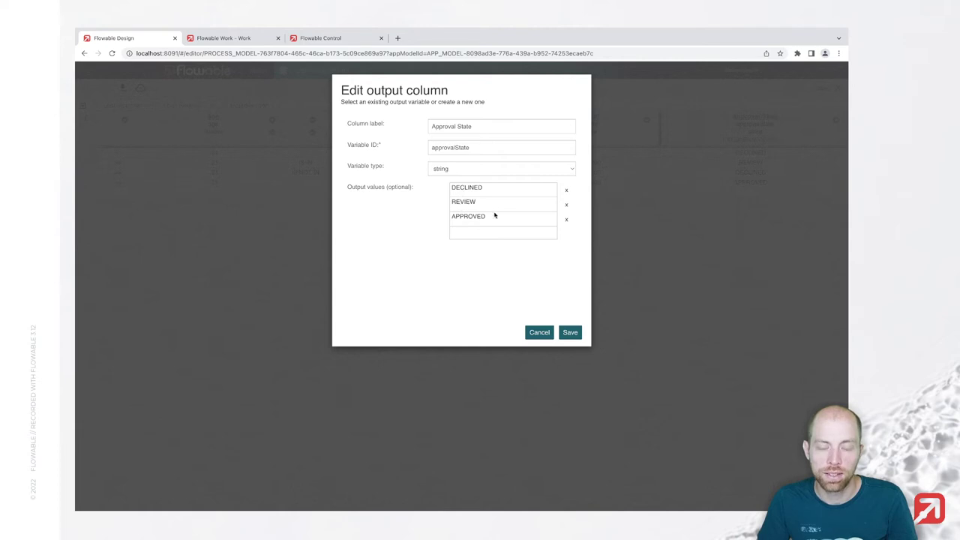
left_click(534, 337)
Step: Examine the decision table's hit policy options, including Output order, and the order of the Approval State output values without changing either
left_click(85, 120)
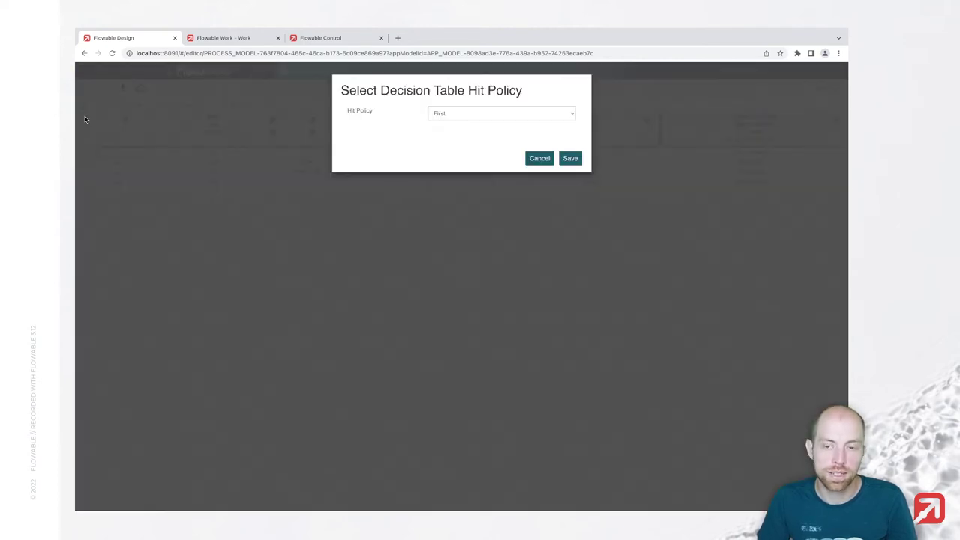
left_click(459, 114)
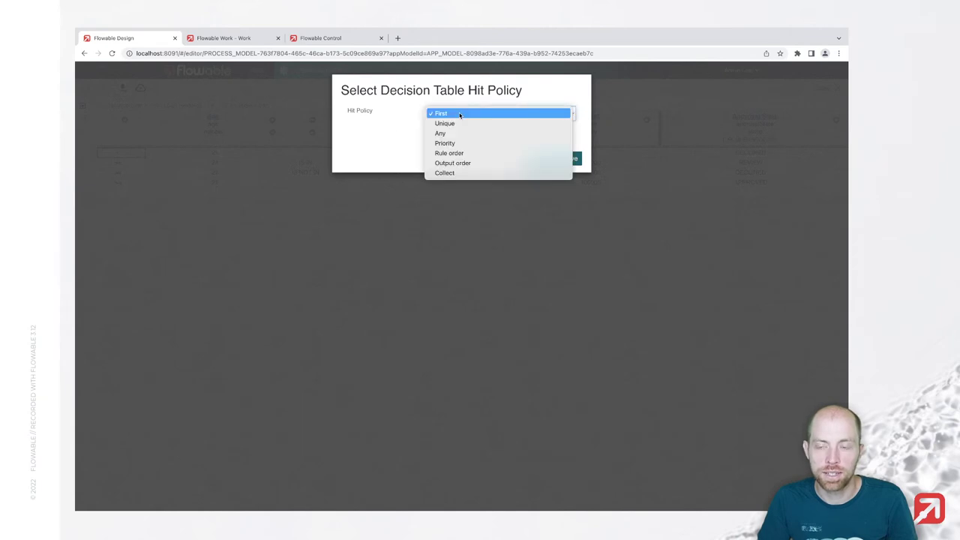
left_click(539, 96)
left_click(538, 159)
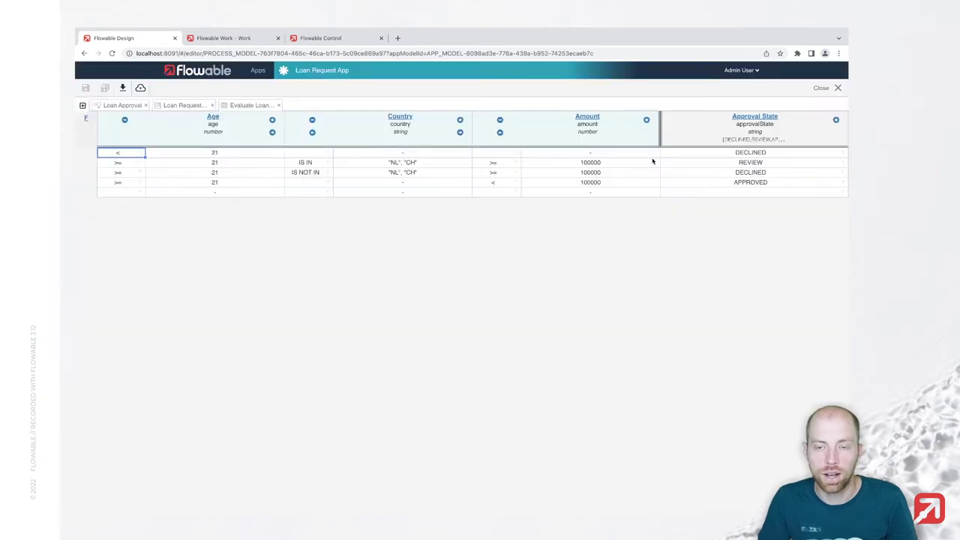
left_click(85, 120)
left_click(459, 114)
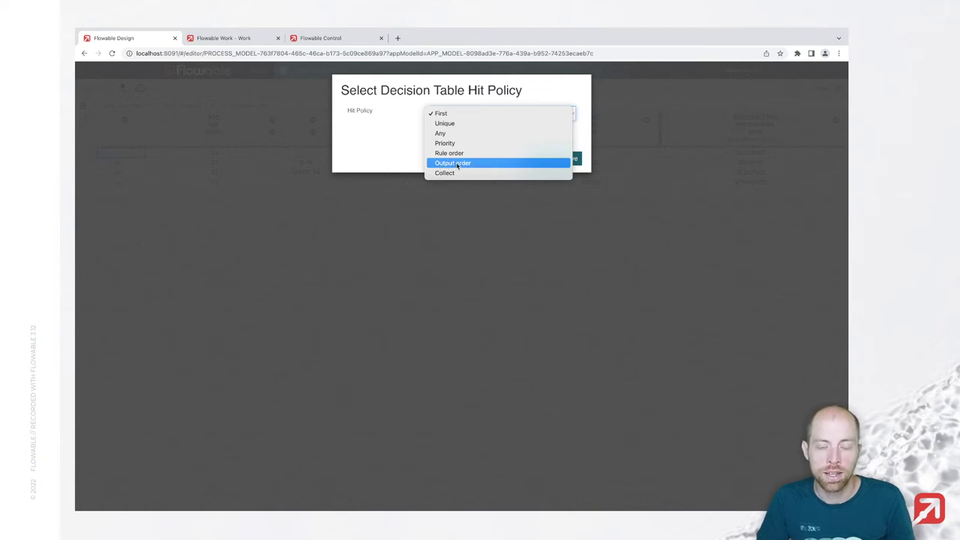
left_click(578, 142)
left_click(534, 159)
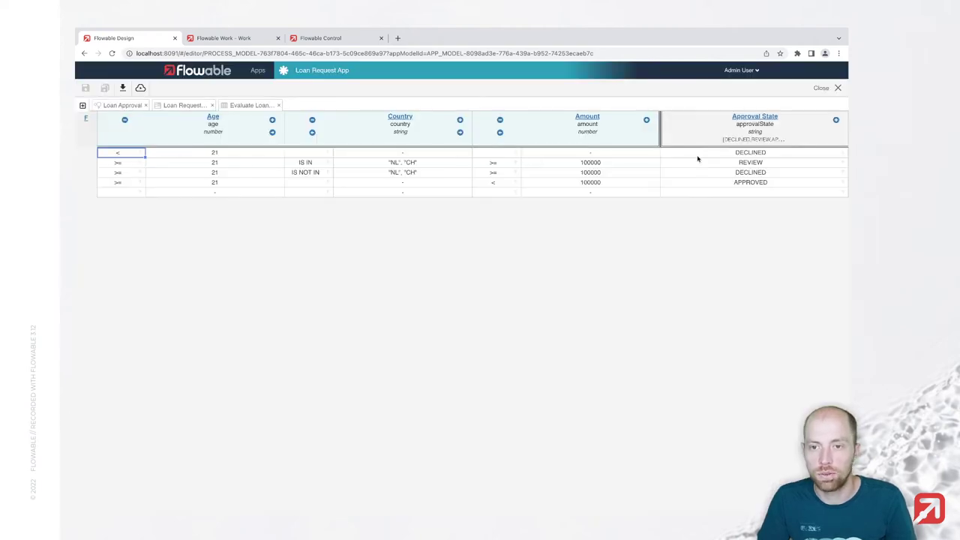
left_click(755, 123)
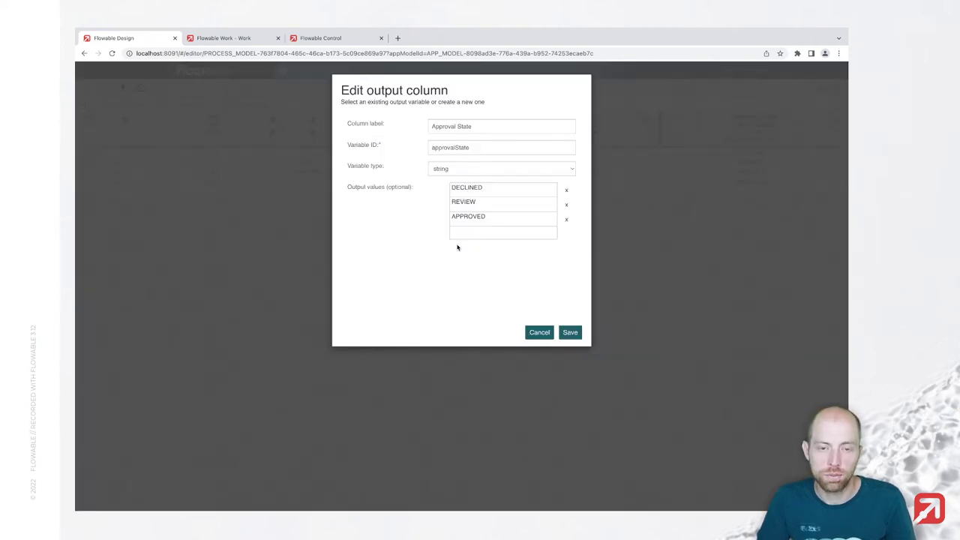
left_click(539, 333)
Step: Try the Collect hit policy for the decision table and look through its collect operators, keeping None
left_click(85, 121)
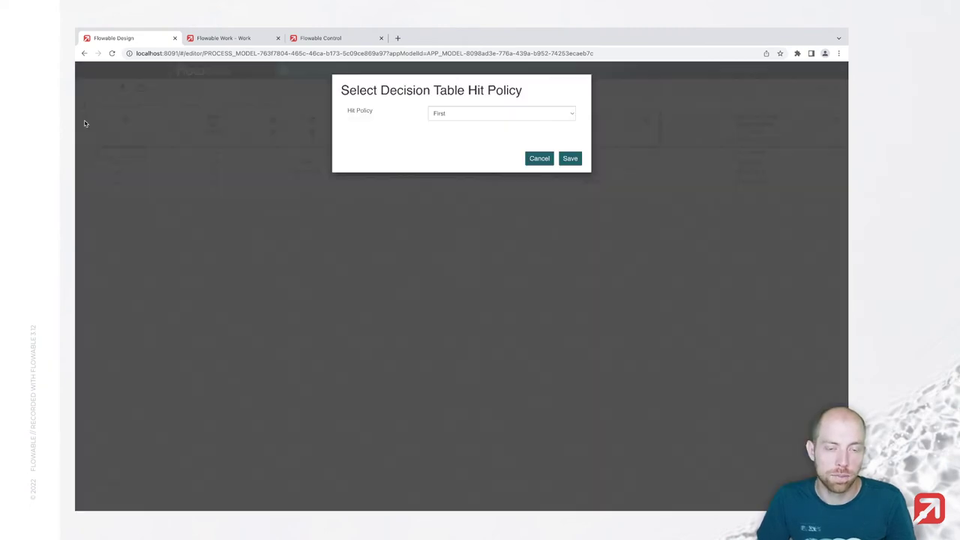
left_click(478, 114)
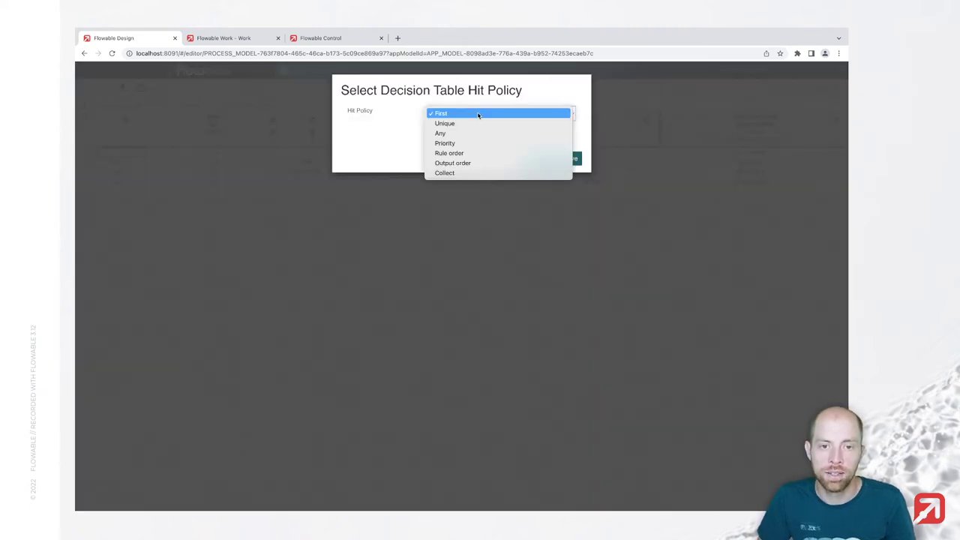
left_click(445, 173)
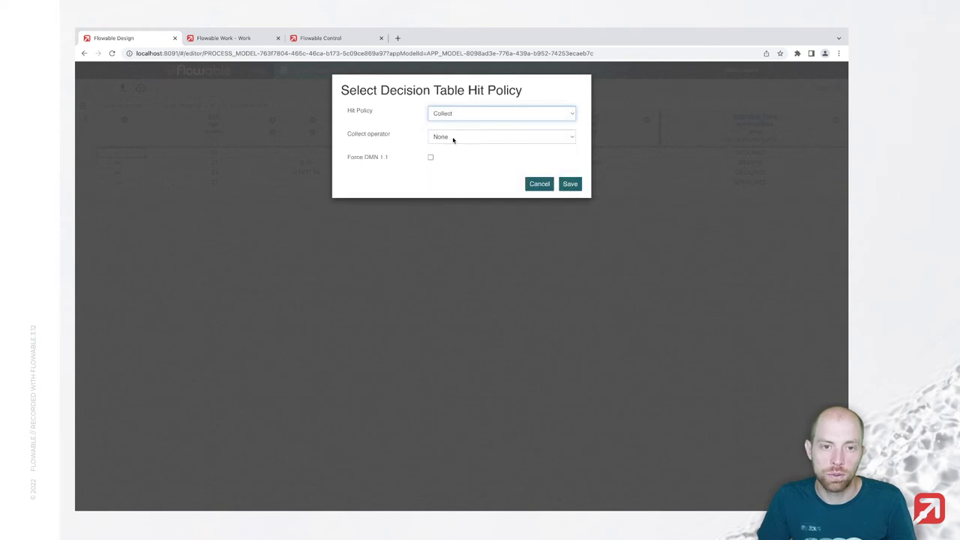
left_click(453, 138)
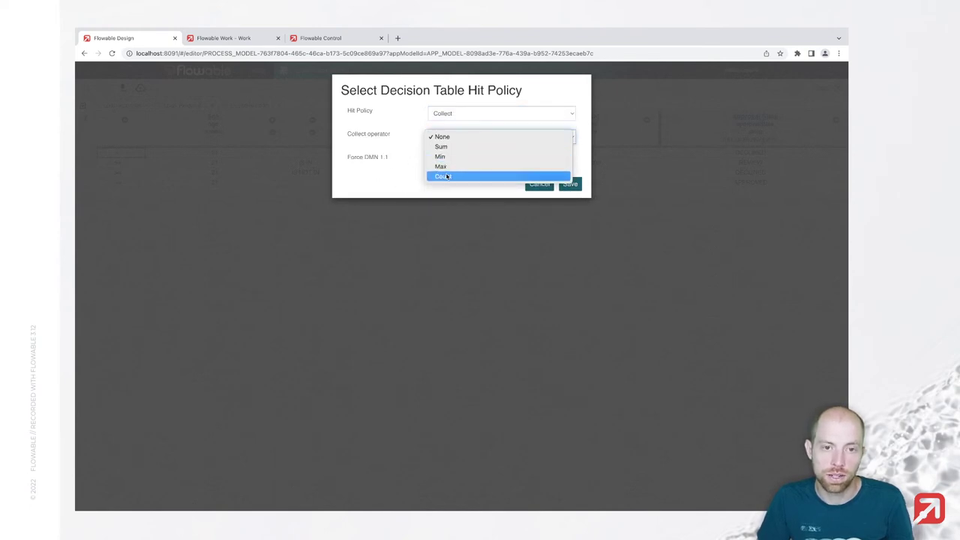
left_click(439, 131)
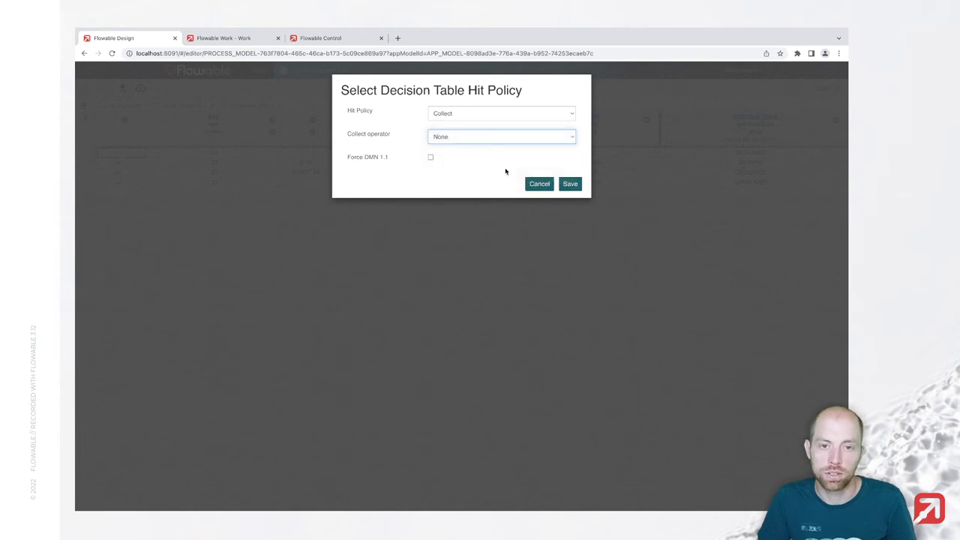
Step: Set the decision table's hit policy to Unique and save all open models
left_click(491, 117)
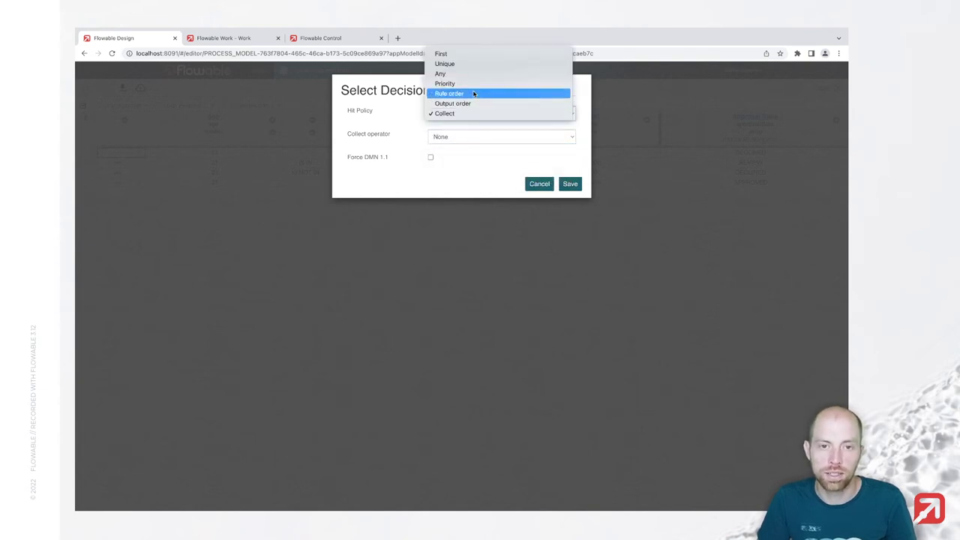
left_click(469, 65)
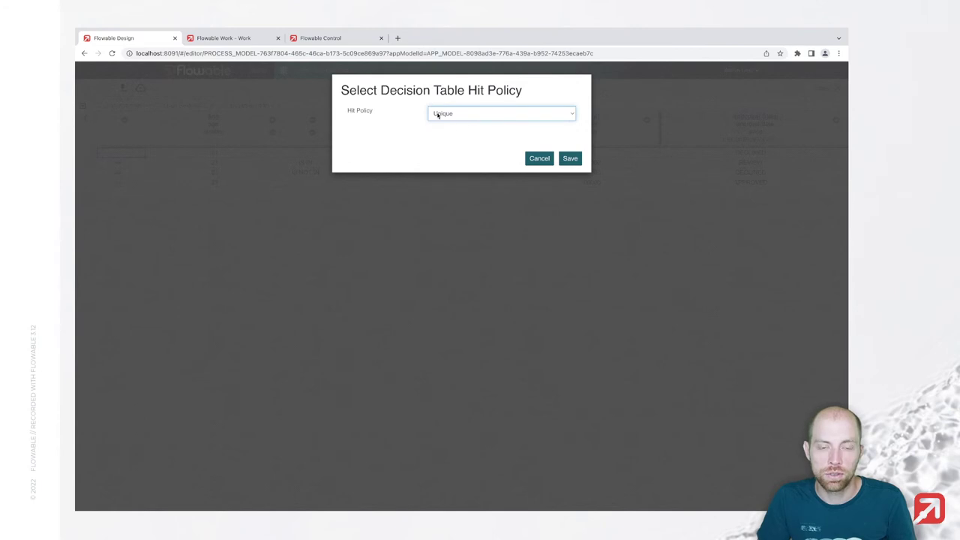
left_click(570, 158)
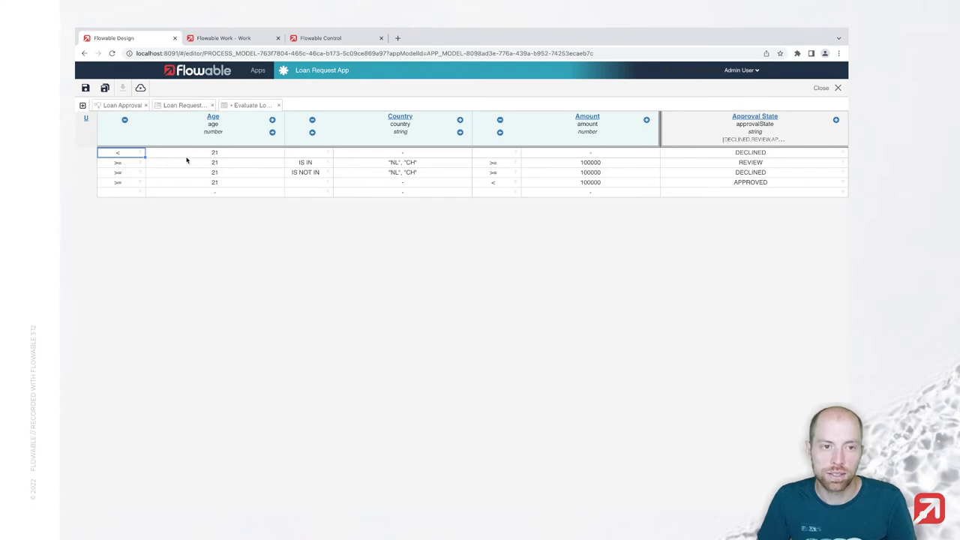
left_click(102, 89)
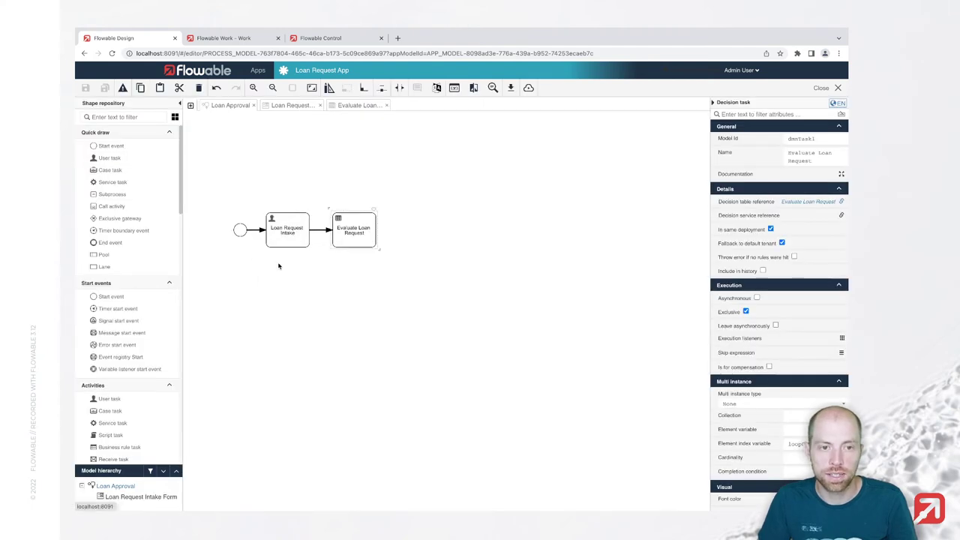
Step: Add an exclusive gateway after the Evaluate Loan Request task in the Loan Approval process
left_click(120, 105)
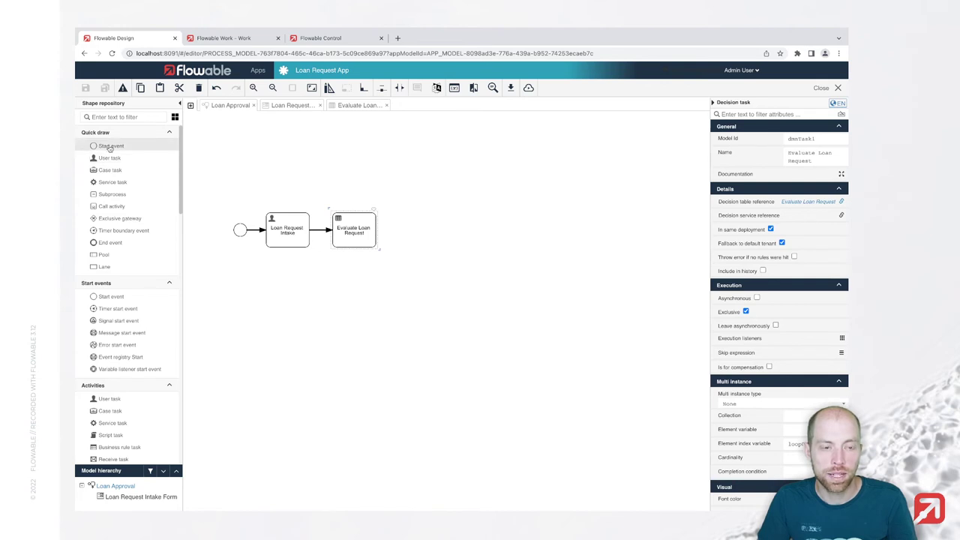
left_click(400, 240)
left_click(360, 236)
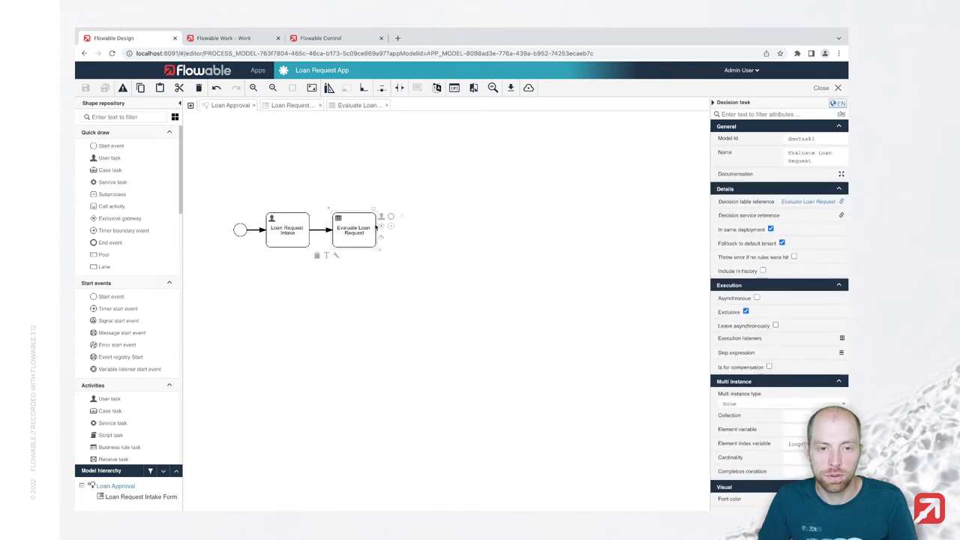
left_click(381, 229)
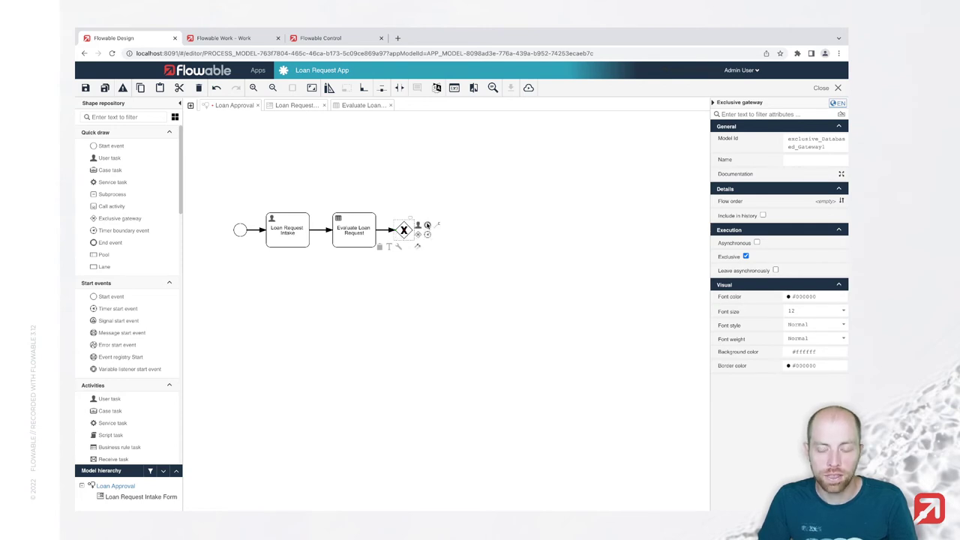
Step: Add an end event named "Loan approved" above and beyond the gateway, with its sequence flow leaving the gateway upwards
left_click_drag(428, 225, 553, 158)
left_click_drag(555, 229, 404, 160)
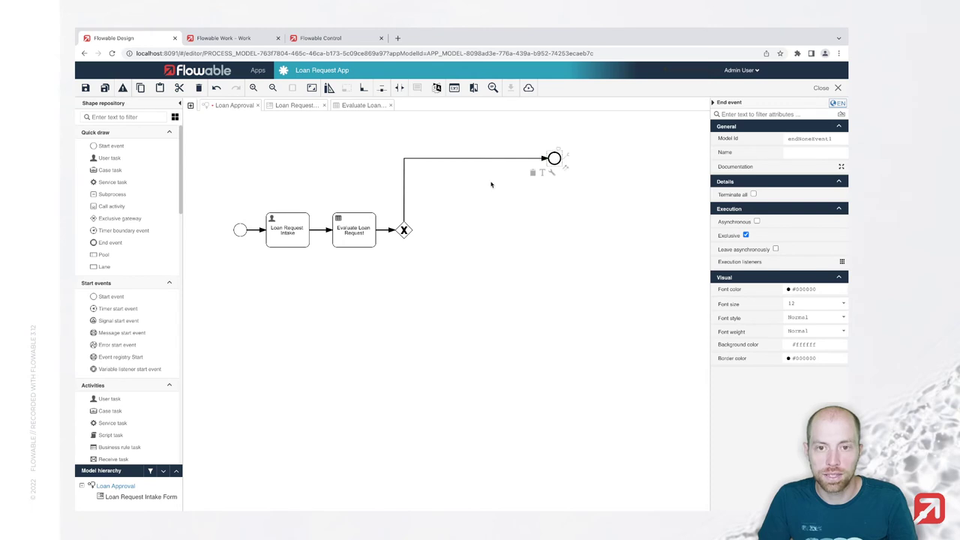
left_click(550, 159)
double_click(555, 158)
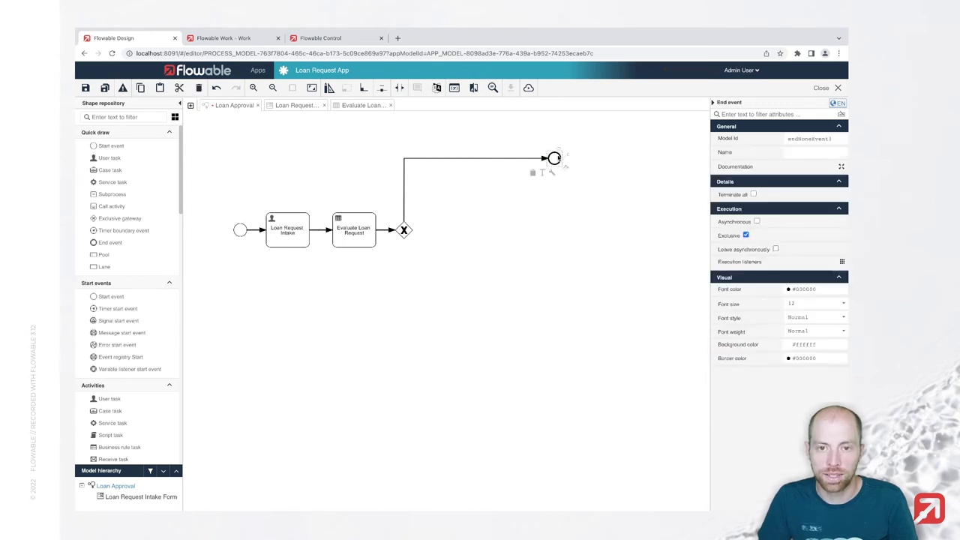
type("Loan approved")
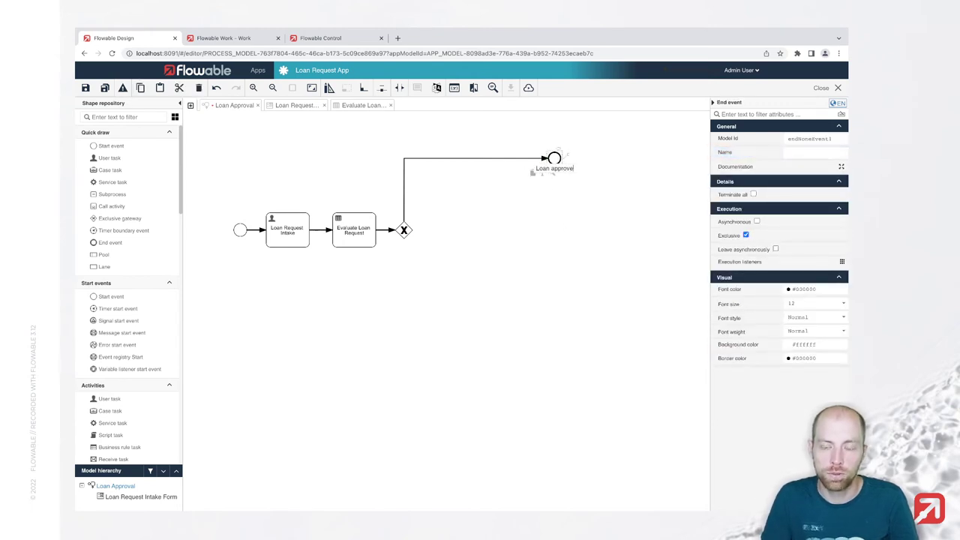
Step: Add a lower end event named "Loan declined" whose flow leaves the gateway downwards, and align the Loan approved event vertically with it
left_click(405, 230)
left_click_drag(427, 225, 591, 289)
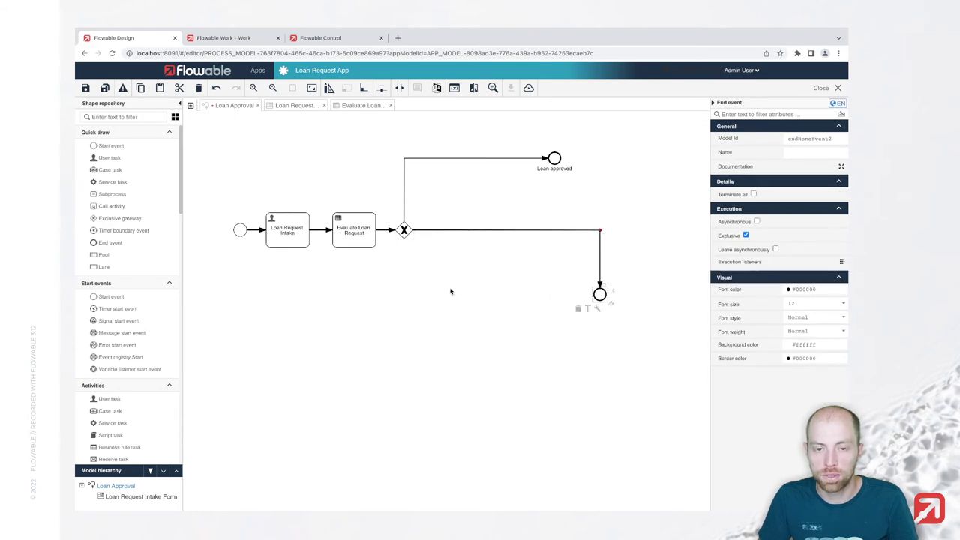
left_click_drag(432, 230, 404, 300)
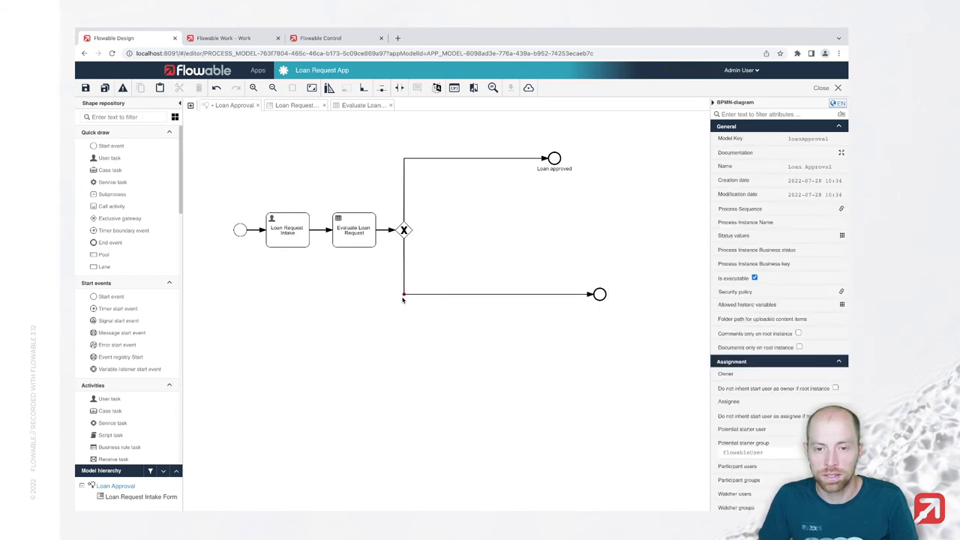
left_click(600, 295)
double_click(600, 295)
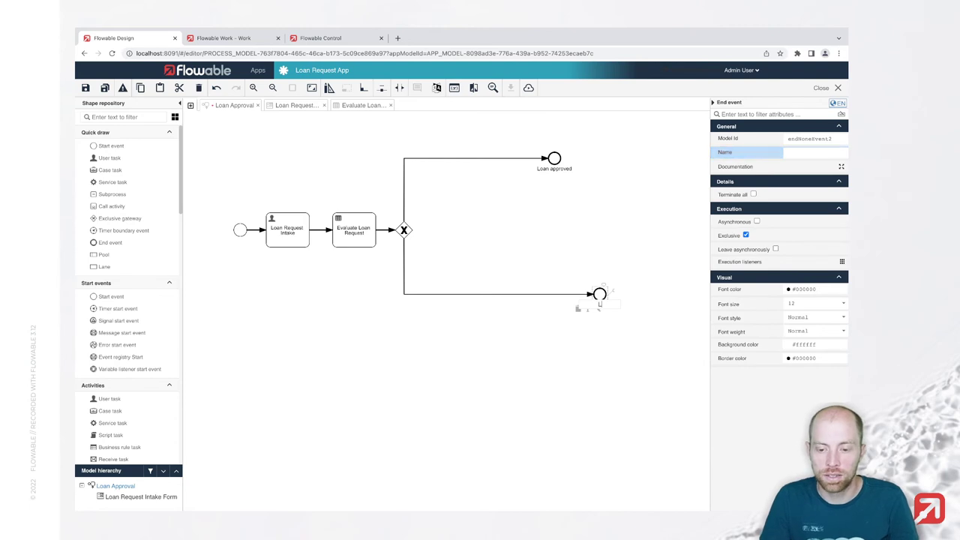
type("Loan declined")
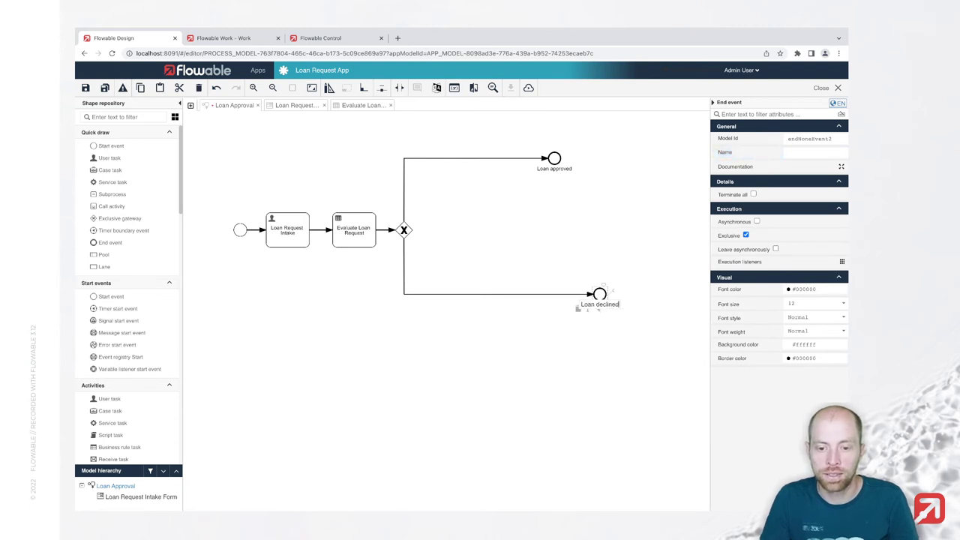
key("Return")
left_click_drag(554, 158, 601, 156)
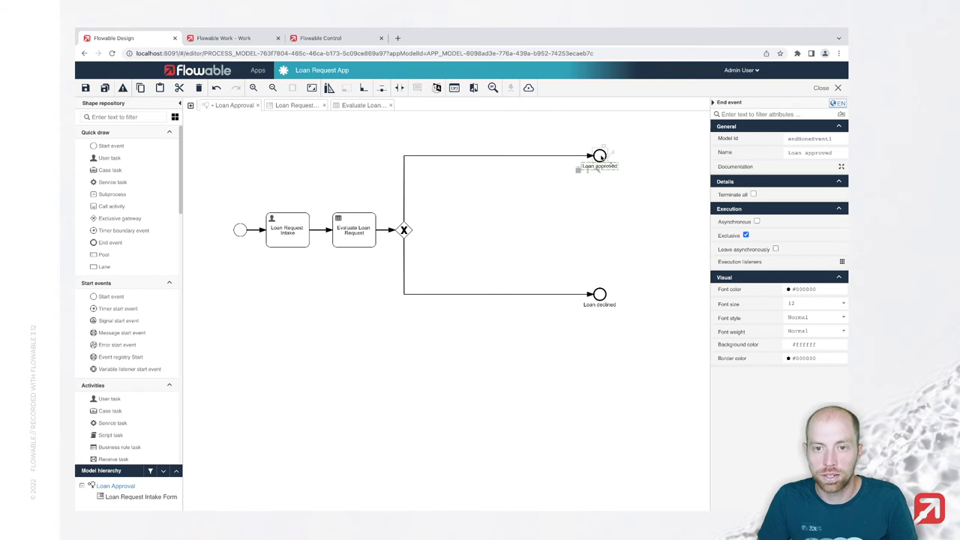
Step: Add a user task named "Review Loan Request" after the gateway and shift it slightly further from the gateway
left_click(466, 255)
left_click(404, 230)
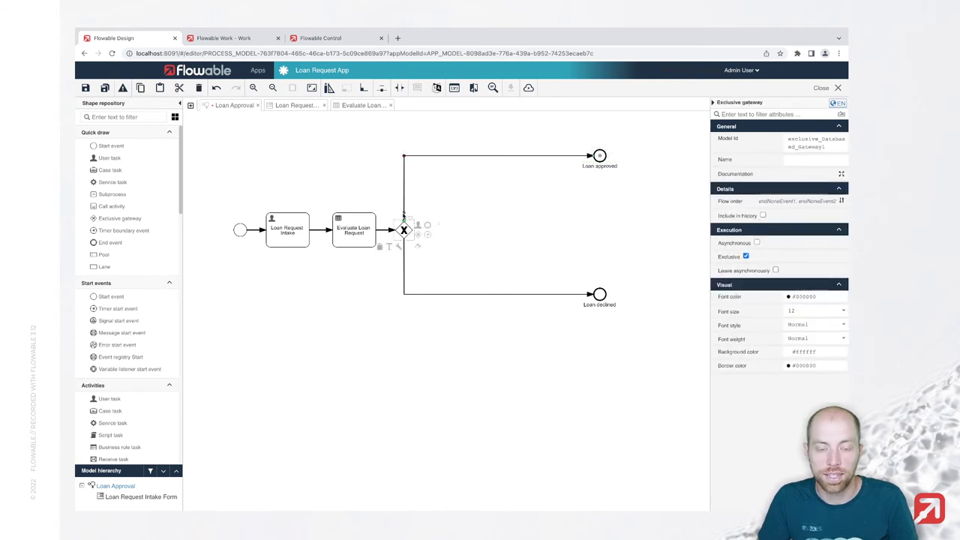
left_click(418, 225)
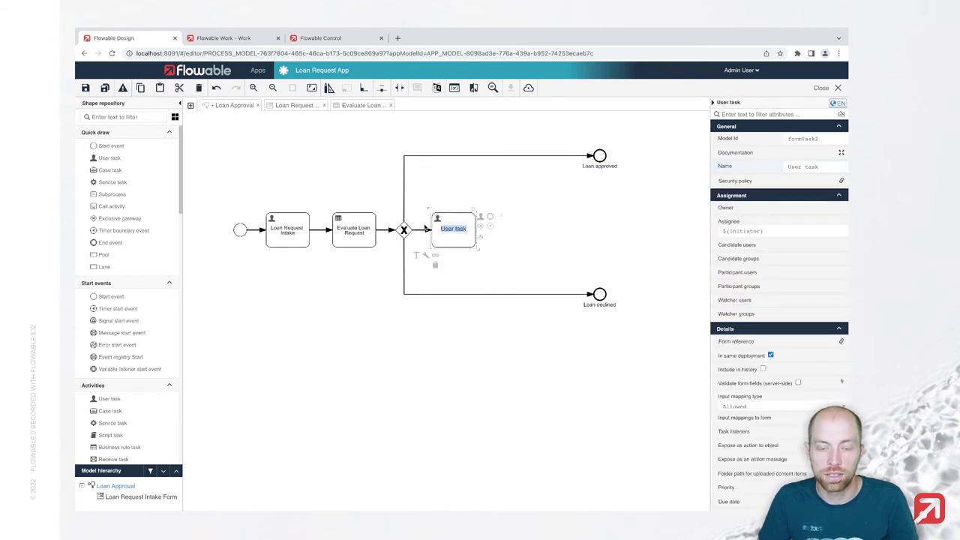
type("Review Loan Request")
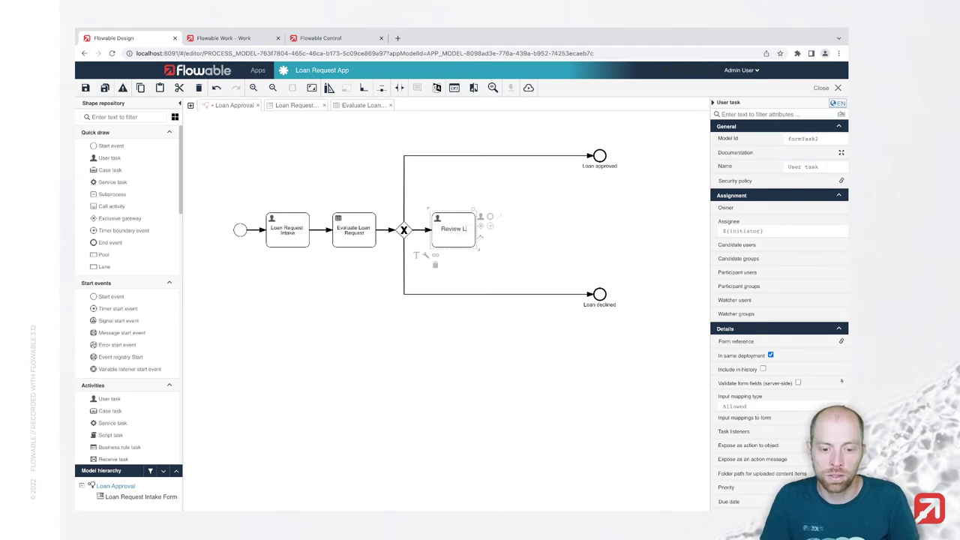
key("Return")
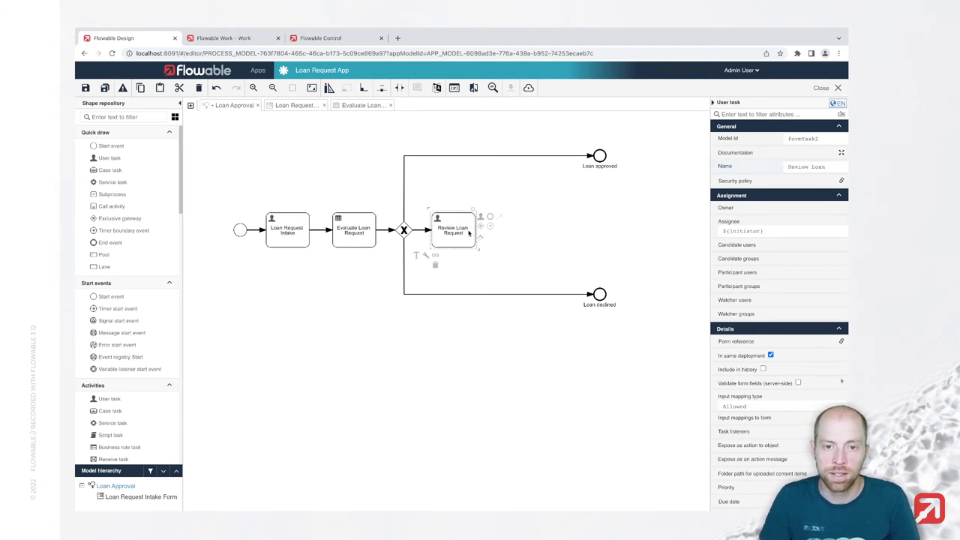
left_click_drag(481, 235, 481, 235)
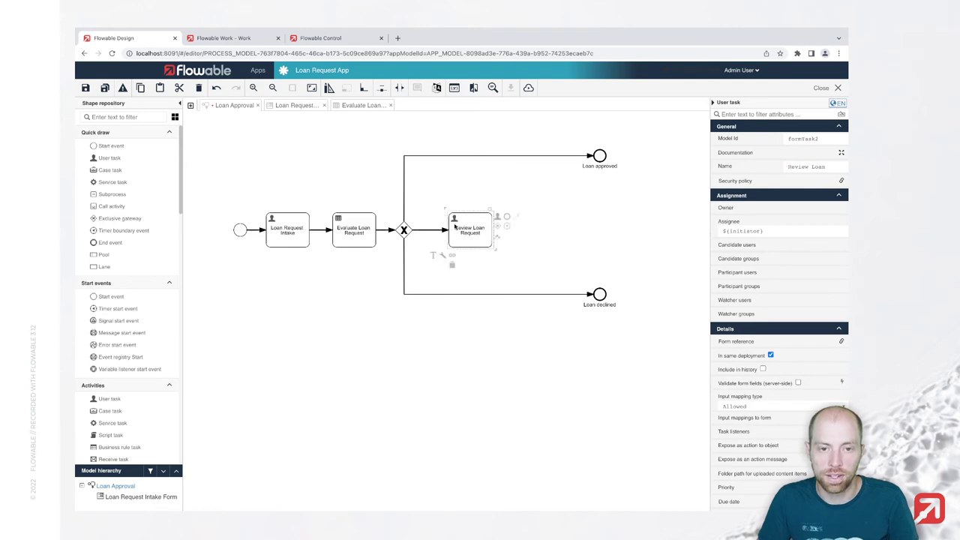
Step: Name the sequence flow from the gateway to the Loan approved end event "Approved"
left_click(403, 202)
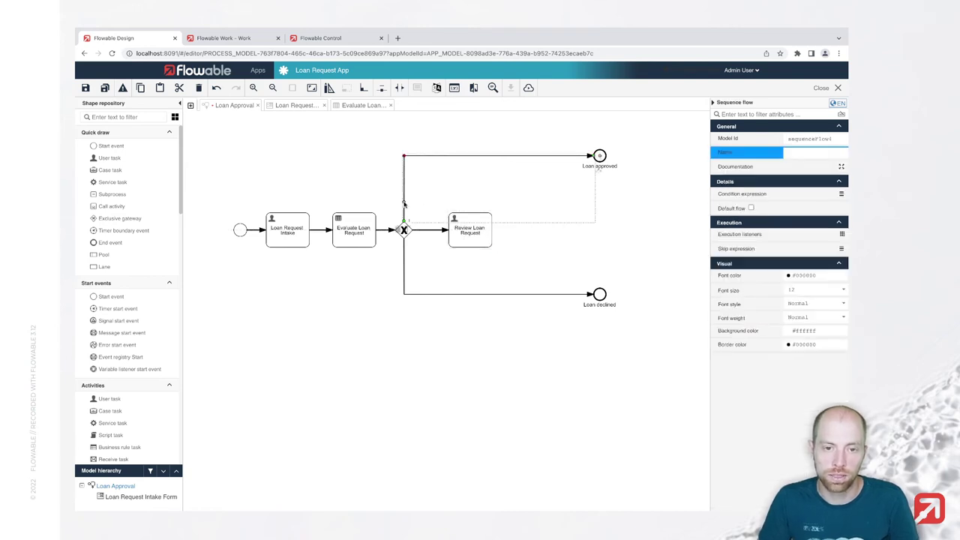
type("Appr")
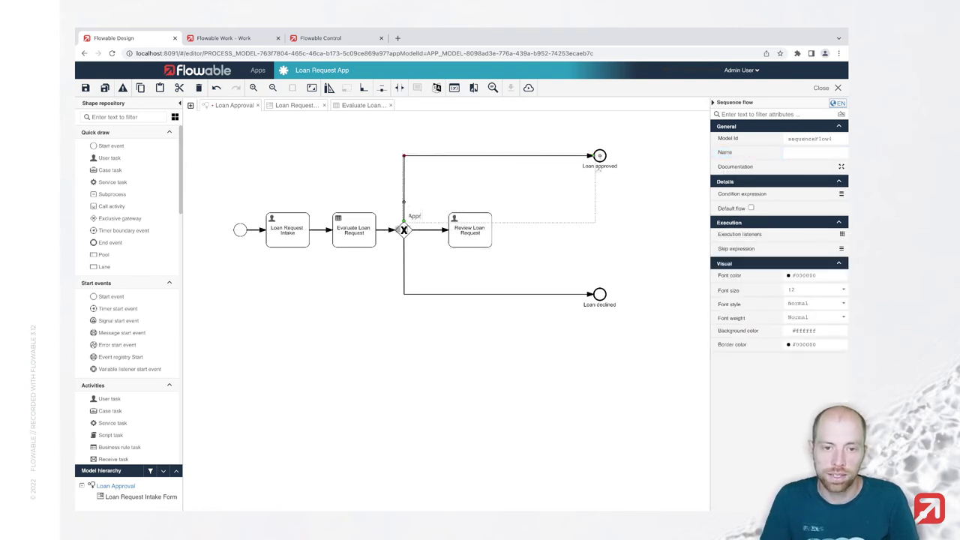
type("oved")
key("Return")
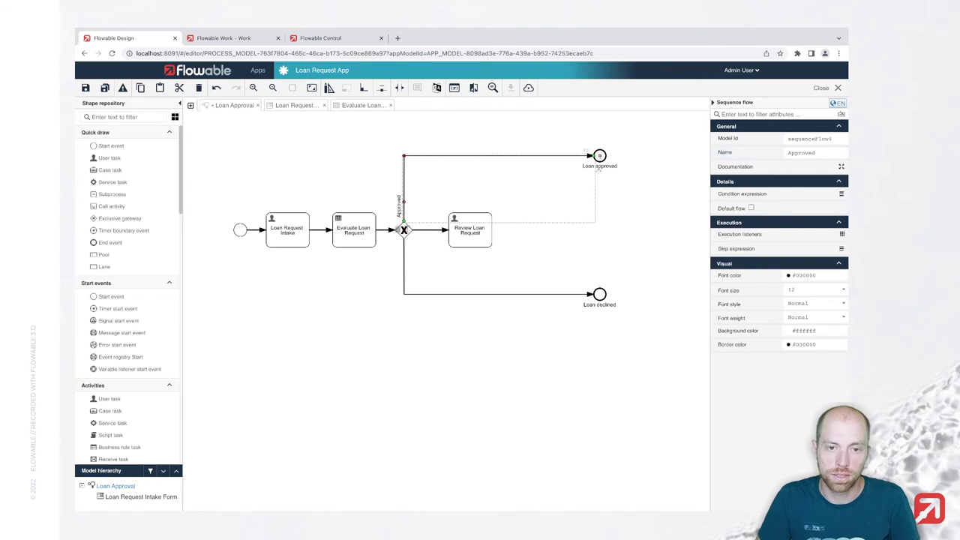
Step: Name the sequence flow from the gateway to the Loan declined end event "Declined"
double_click(404, 262)
type("Decline")
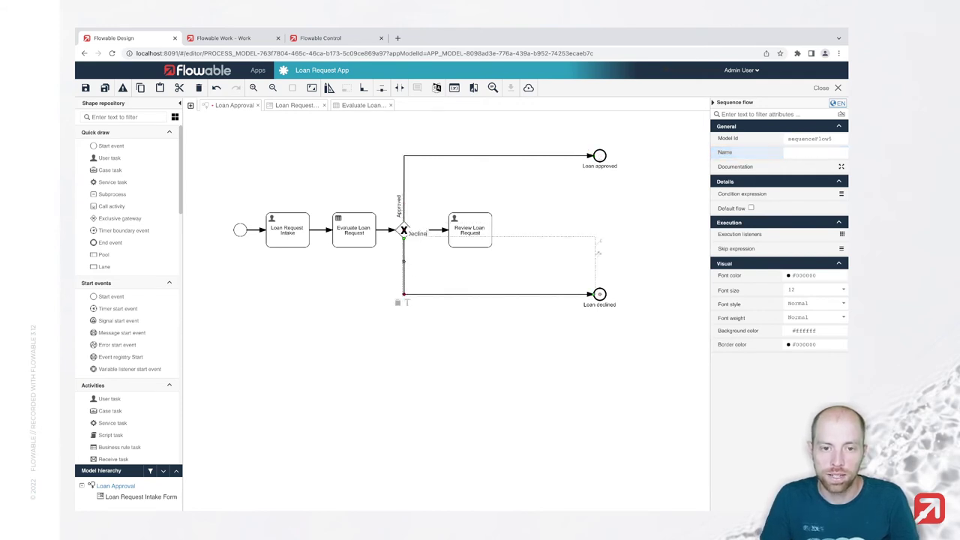
type("d")
key("Return")
Step: Name the flow from the gateway to the review task "Needs review" and shift the Review Loan Request task slightly further from the gateway
double_click(421, 228)
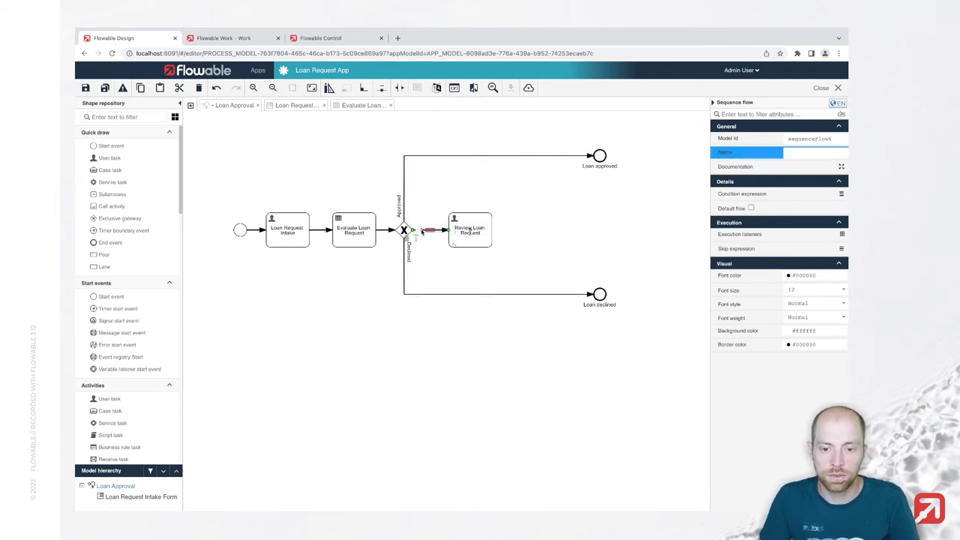
type("Needs review")
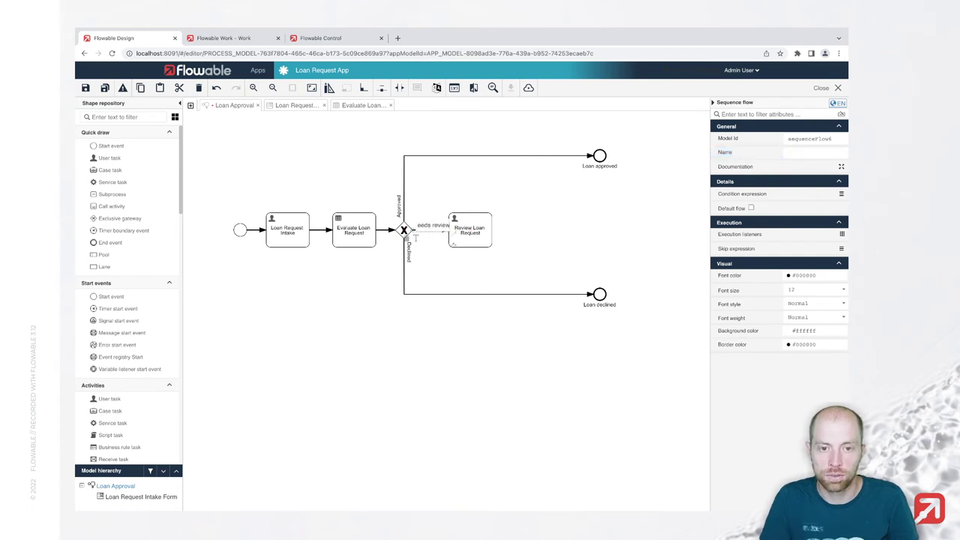
key("Return")
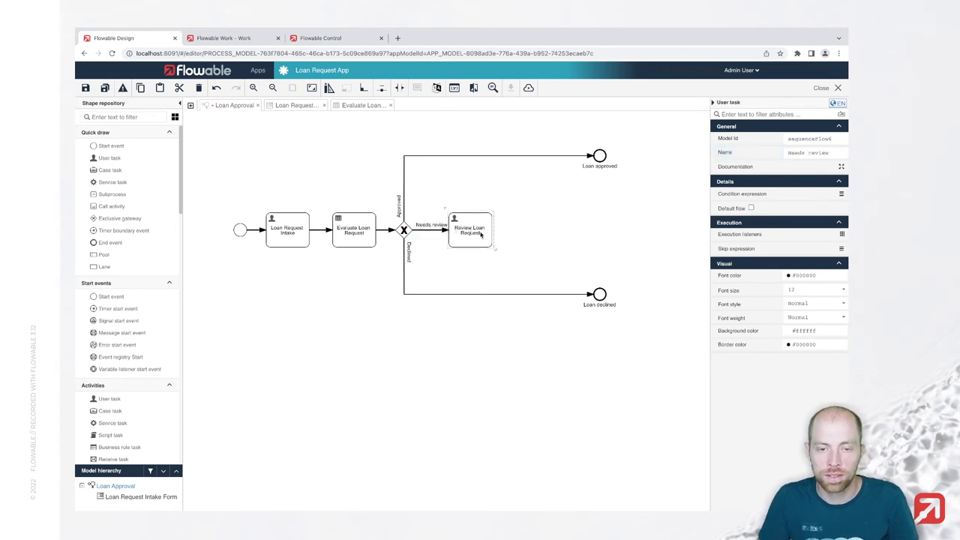
left_click_drag(480, 235, 492, 235)
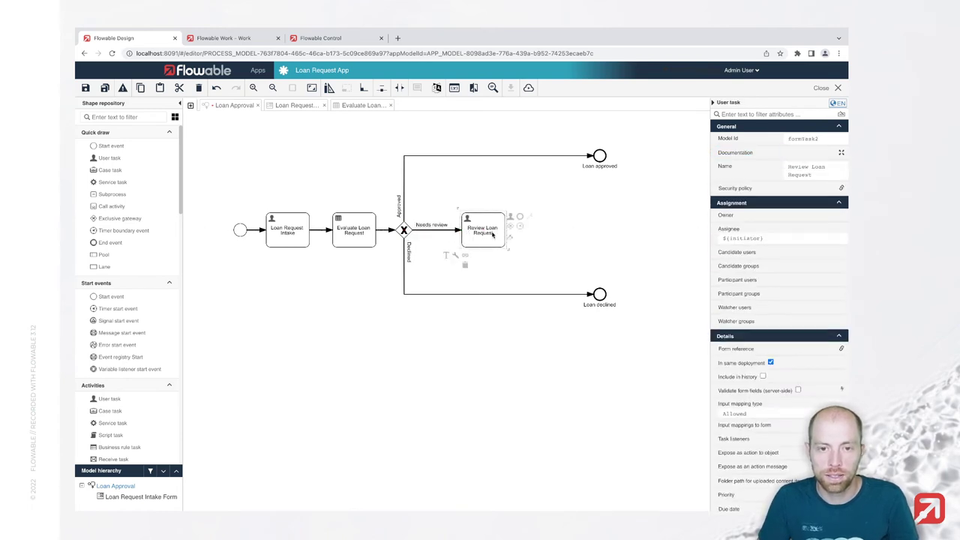
Step: Give the Approved sequence flow a condition requiring that approvalState Equals APPROVED
left_click(402, 202)
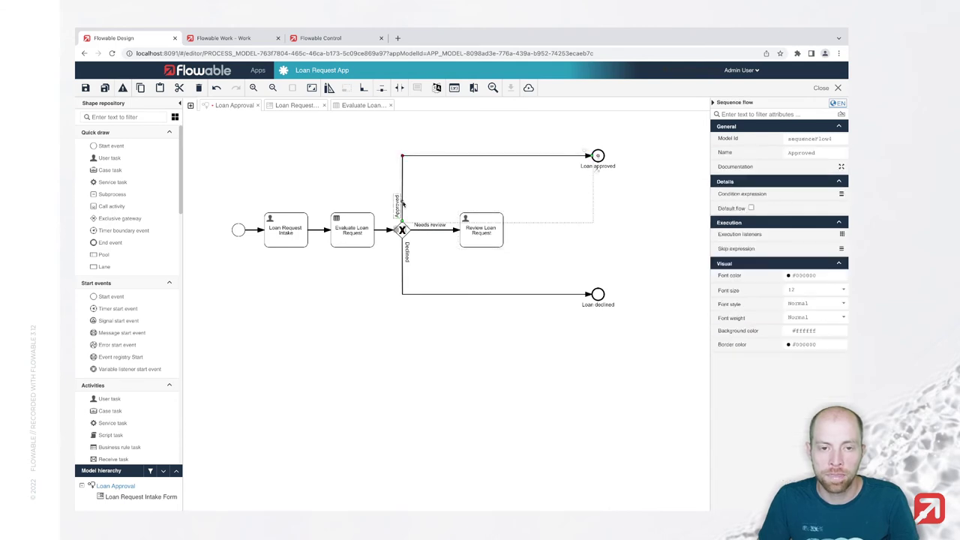
left_click(841, 194)
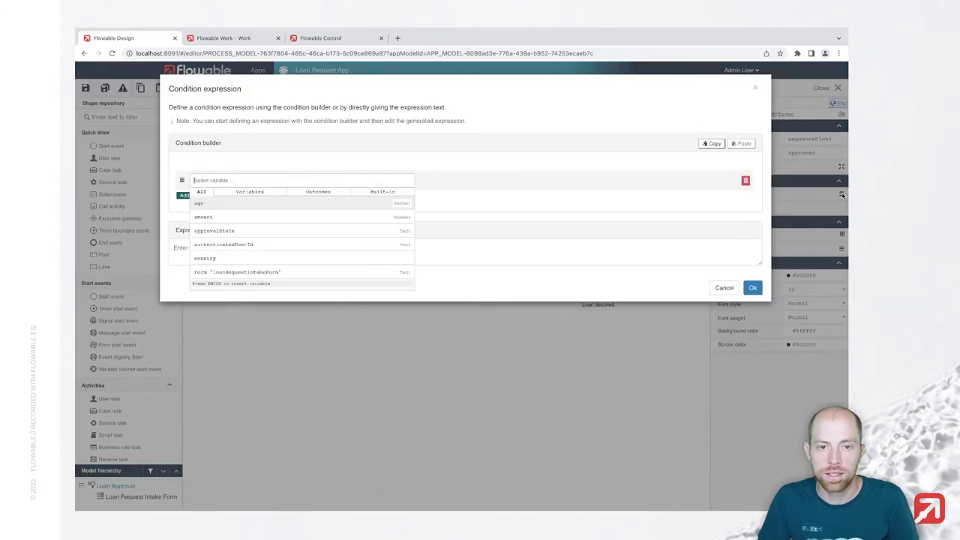
left_click(241, 231)
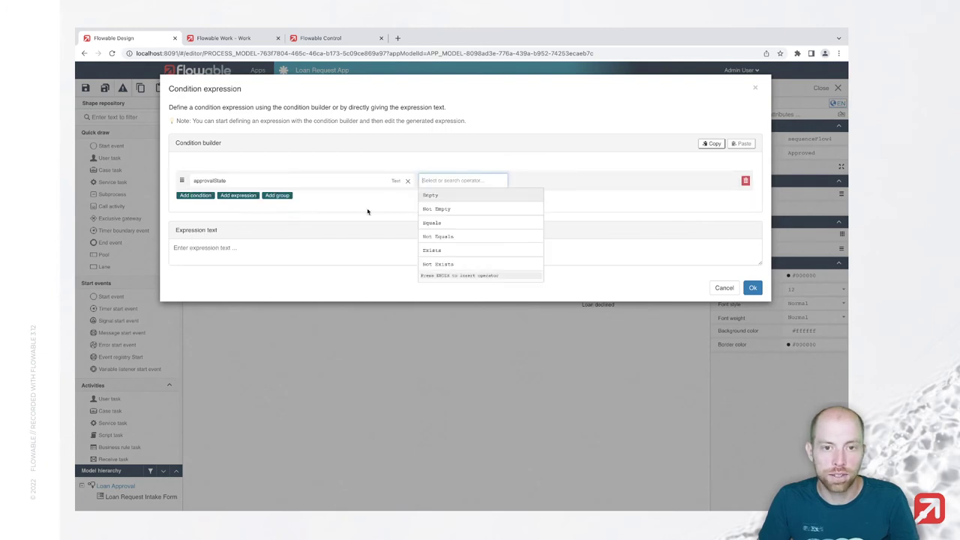
left_click(448, 227)
type("A")
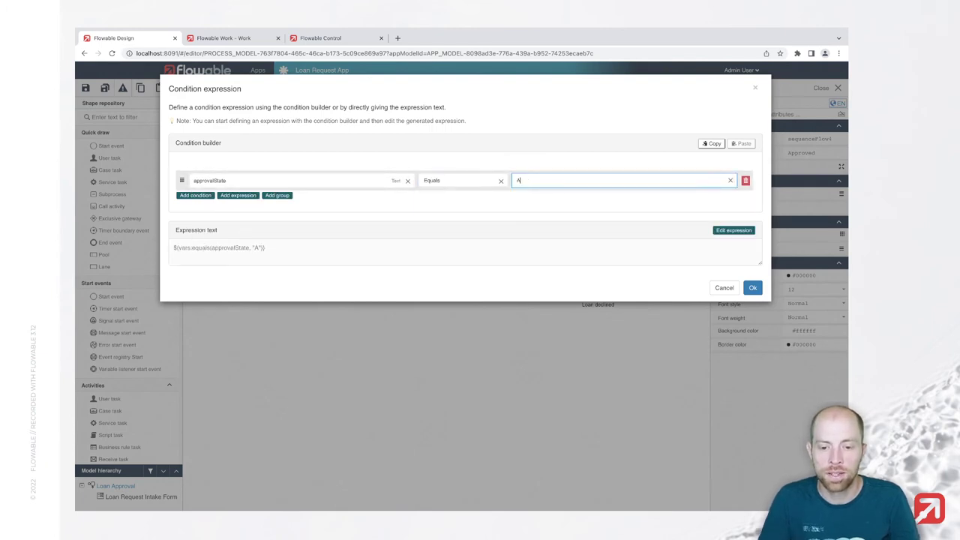
type("PPROVED")
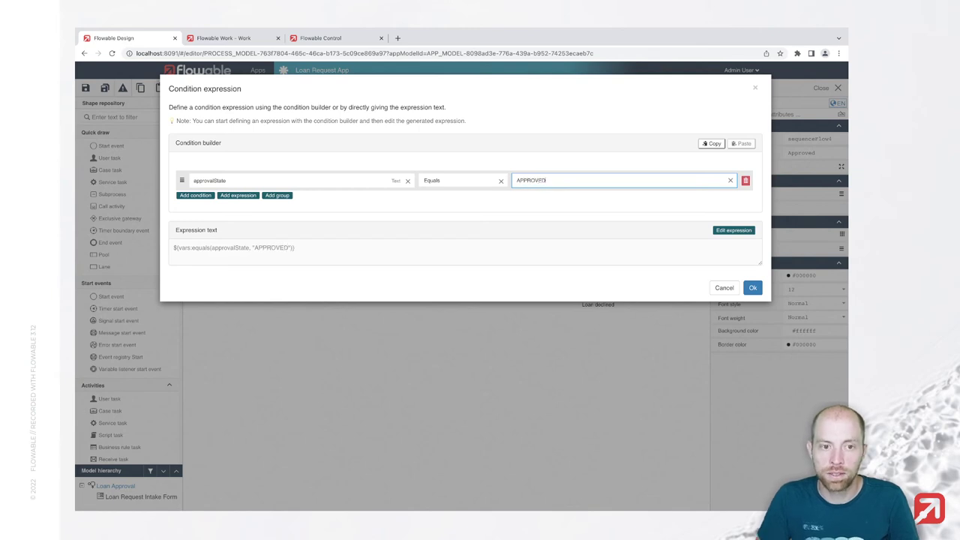
left_click(753, 288)
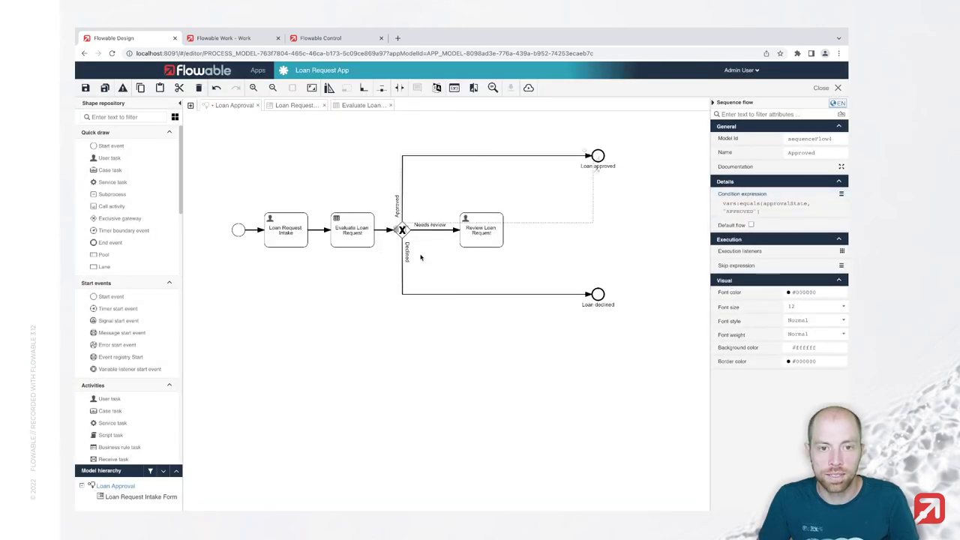
Step: Give the Declined sequence flow a condition requiring that approvalState Equals DECLINED
left_click(405, 257)
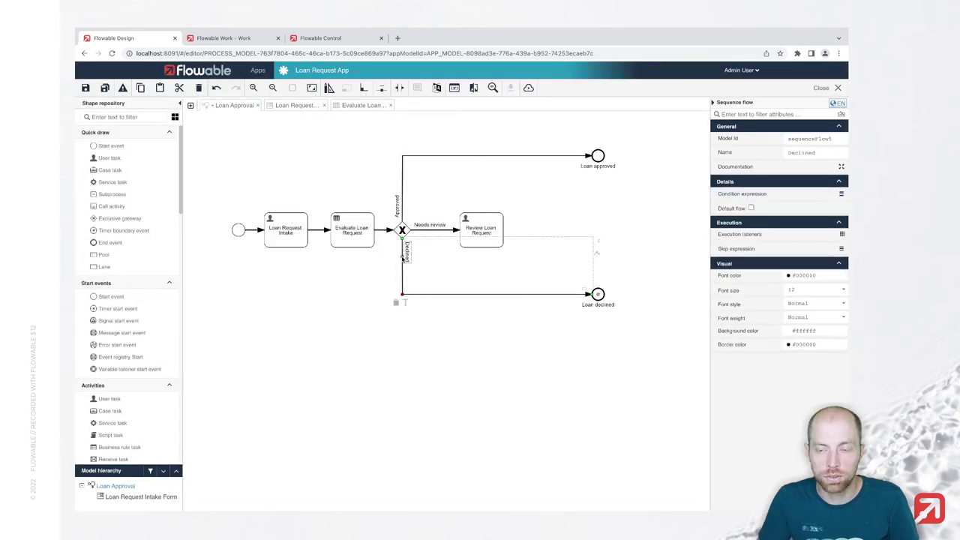
left_click(833, 197)
type("appro")
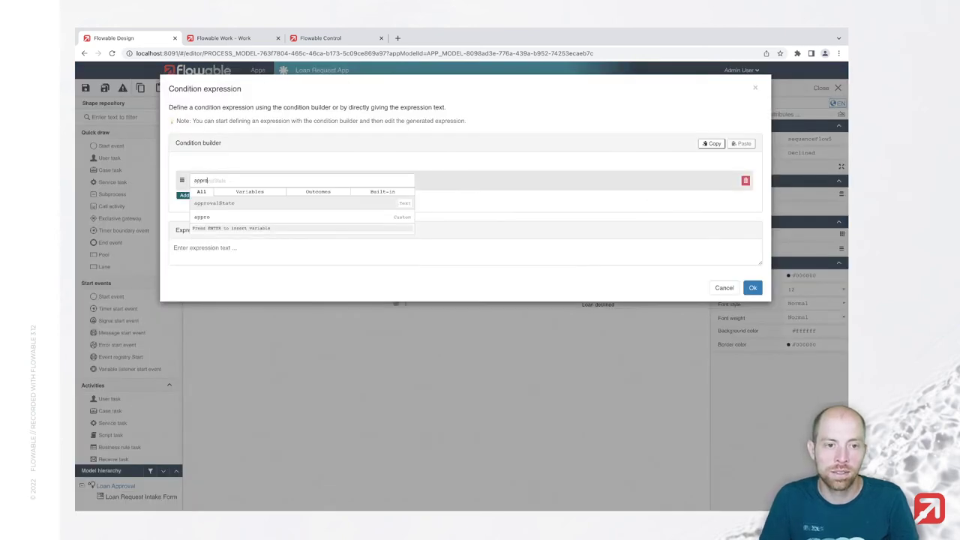
left_click(338, 203)
left_click(450, 180)
left_click(443, 225)
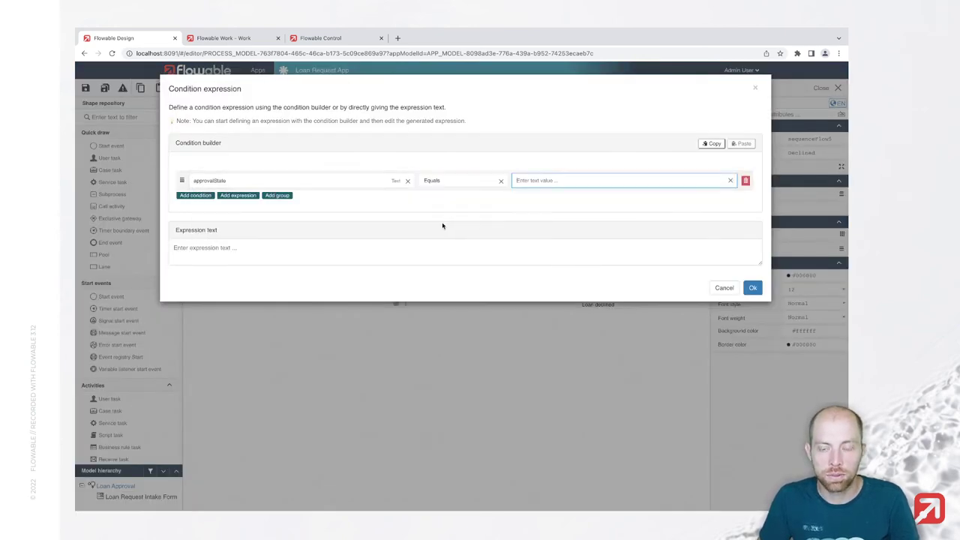
left_click(543, 180)
type("DECLINED")
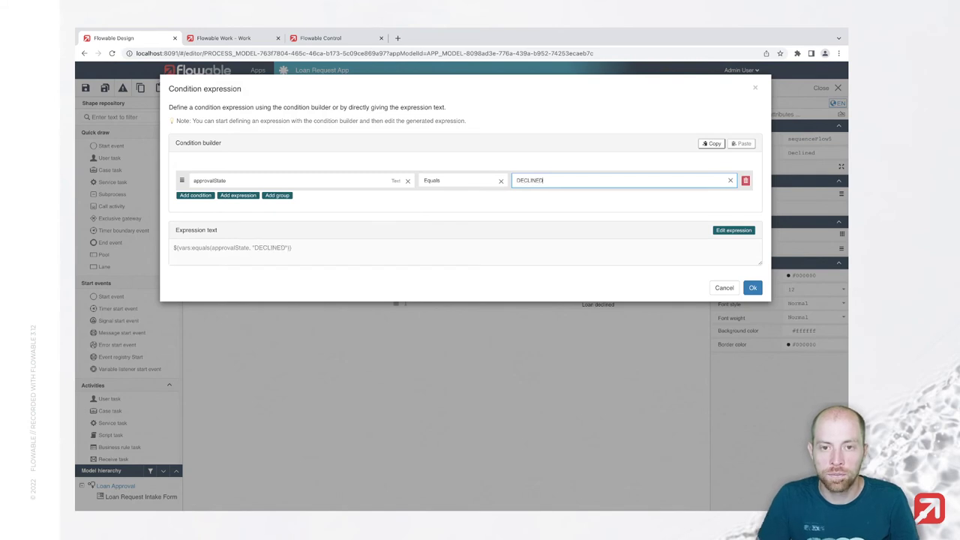
left_click(753, 287)
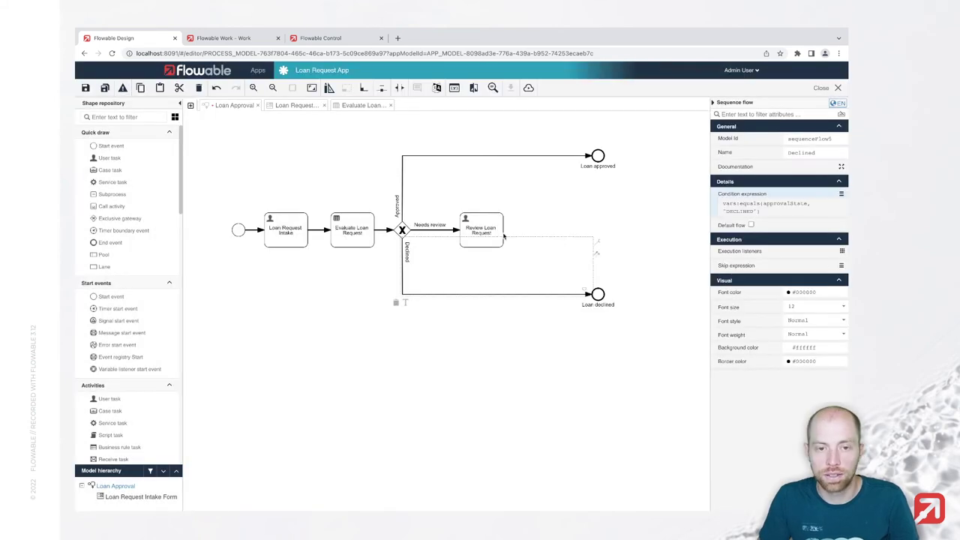
Step: Make the Needs review sequence flow the gateway's default flow and save all models
left_click(441, 231)
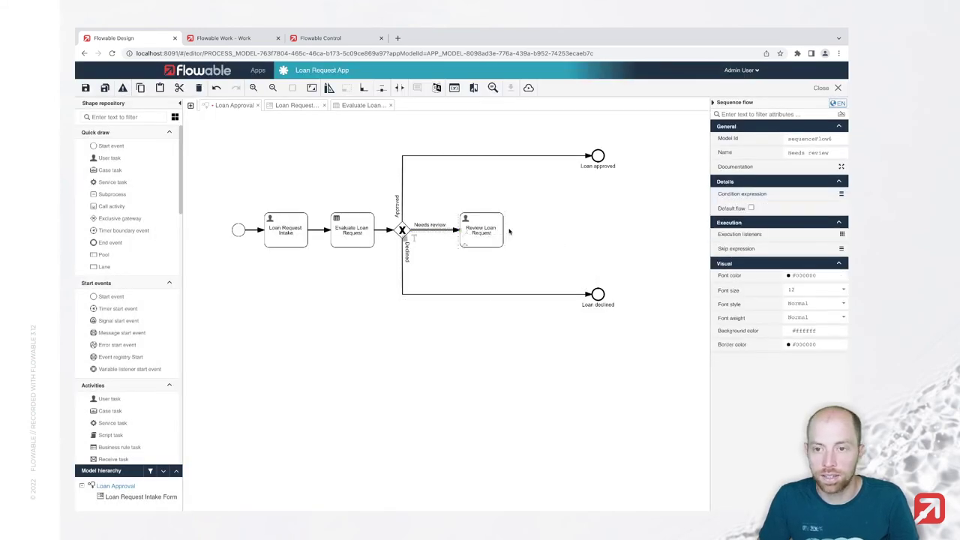
left_click(751, 208)
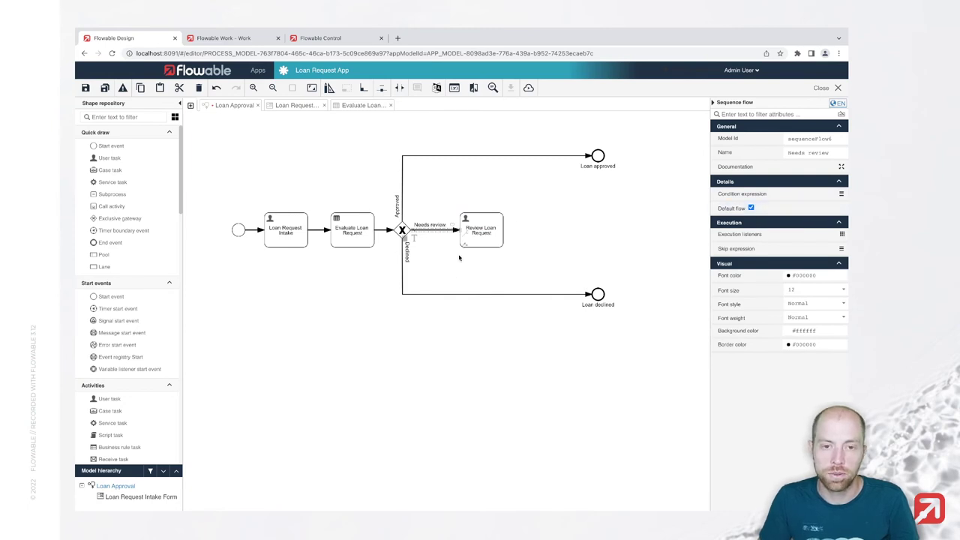
left_click(479, 230)
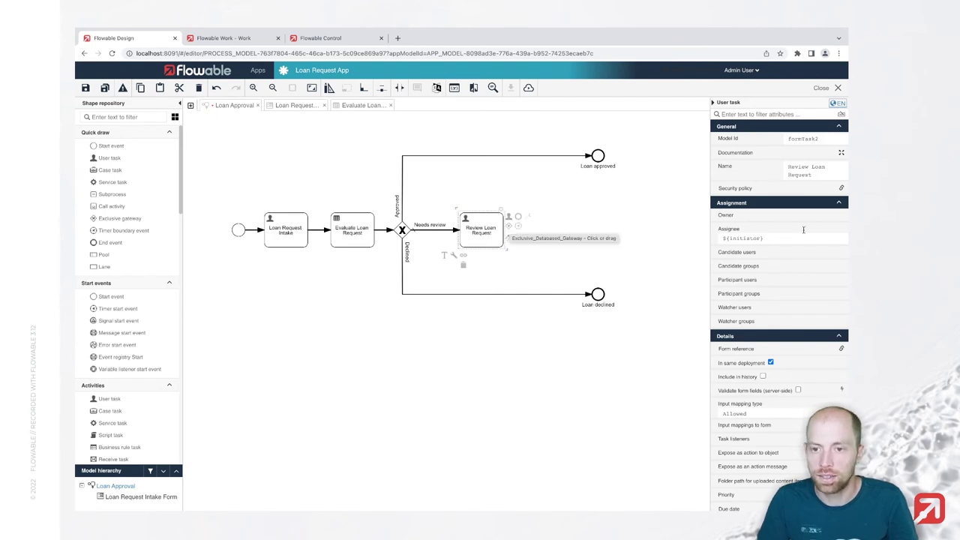
left_click(104, 88)
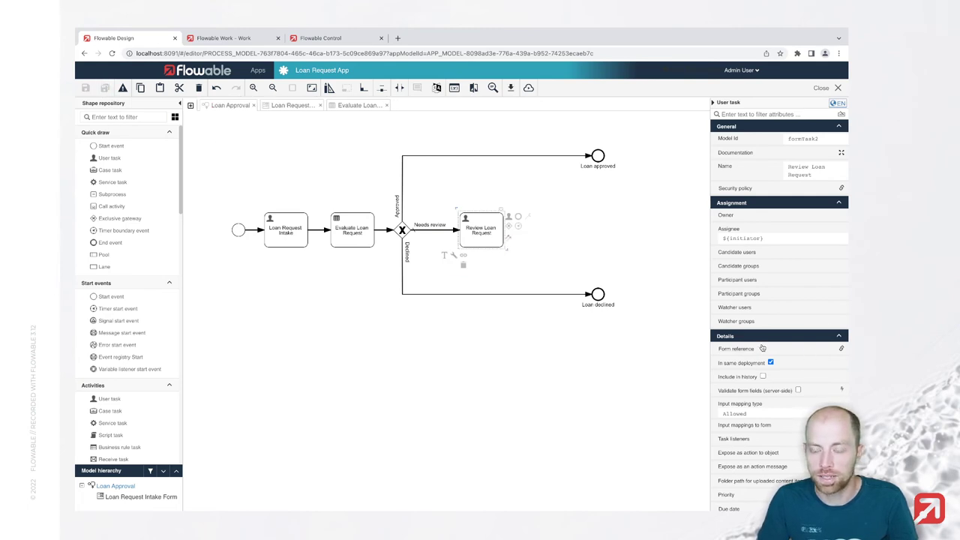
Step: Create a new form named "Review Loan Request" as the form reference of the Review Loan Request task
left_click(764, 348)
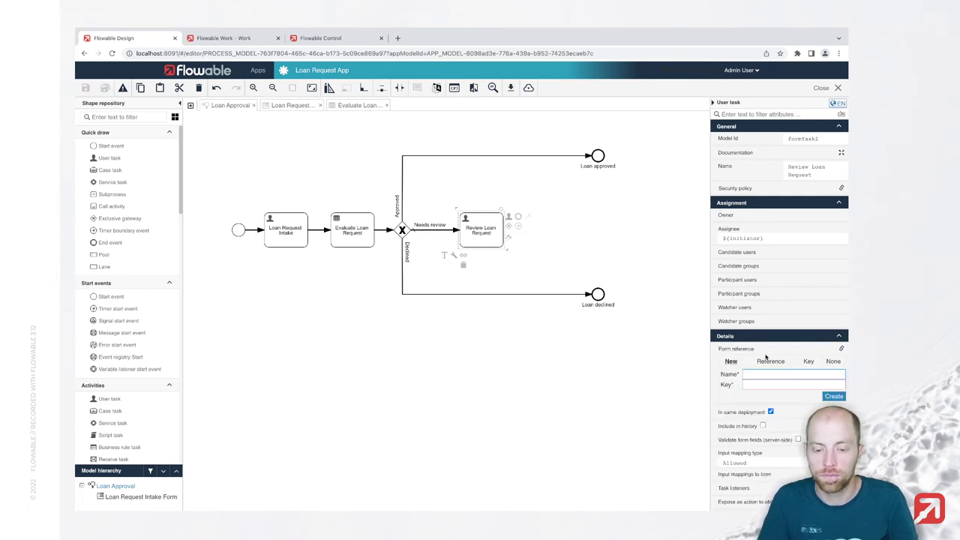
type("Revie")
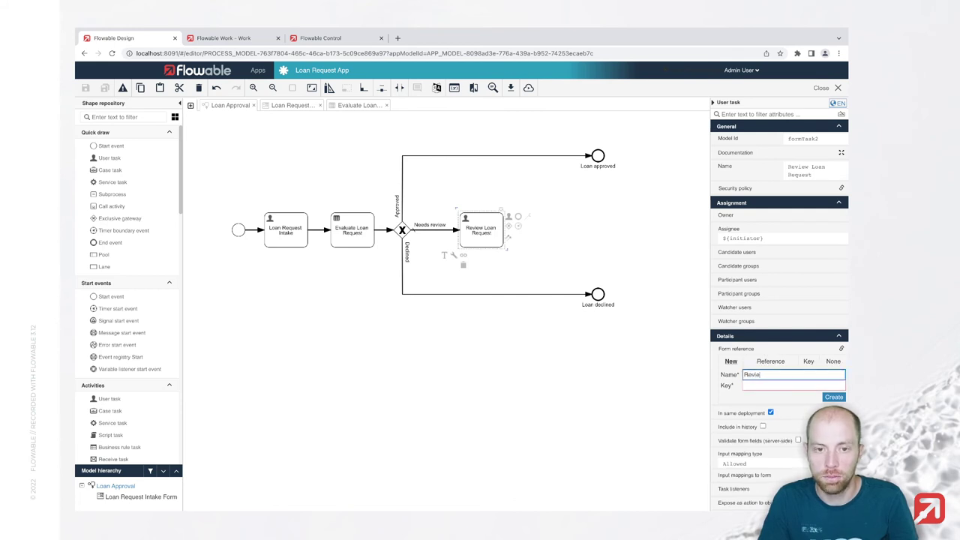
type("w Loan Request")
key("Tab")
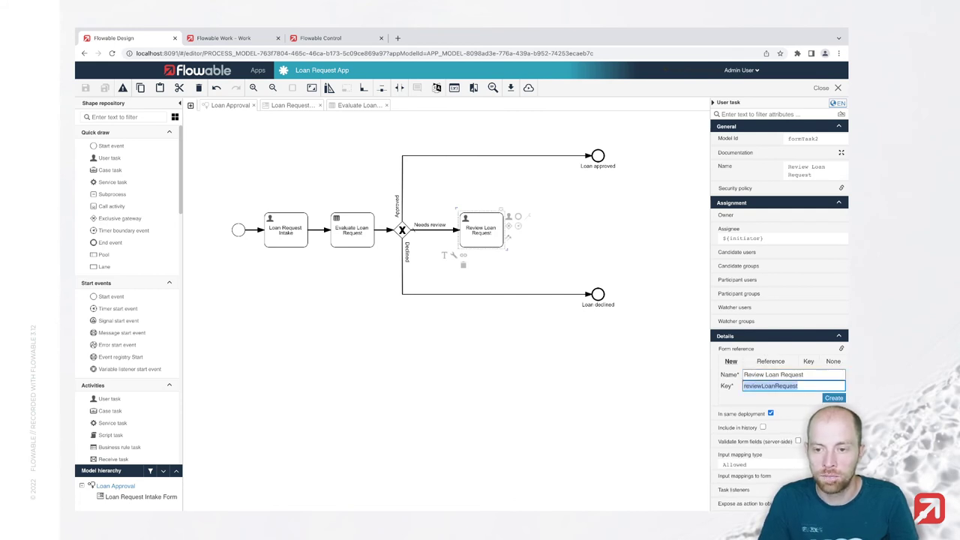
key("Return")
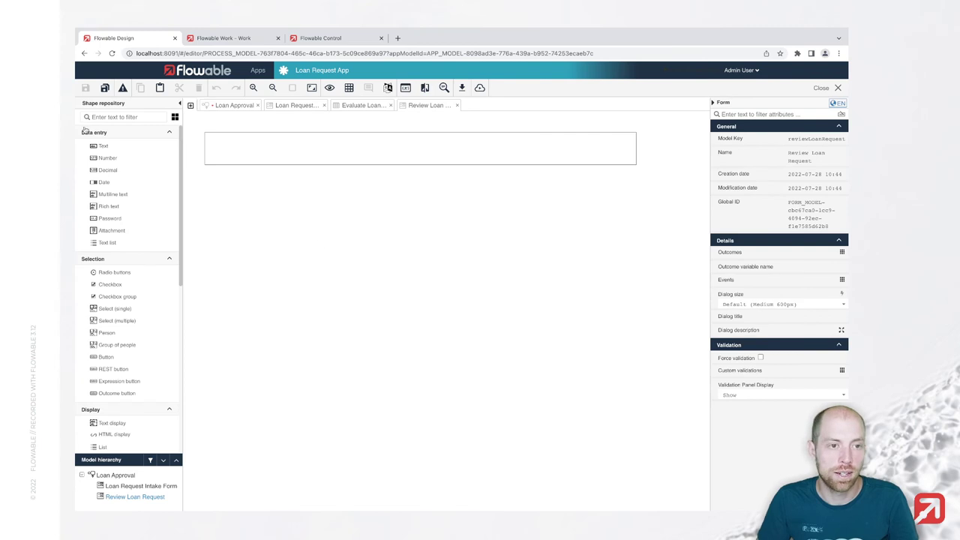
Step: Add a subform to the empty review form, reference the Loan Request Intake Form in it, and make it not enabled
left_click(104, 114)
type("sub")
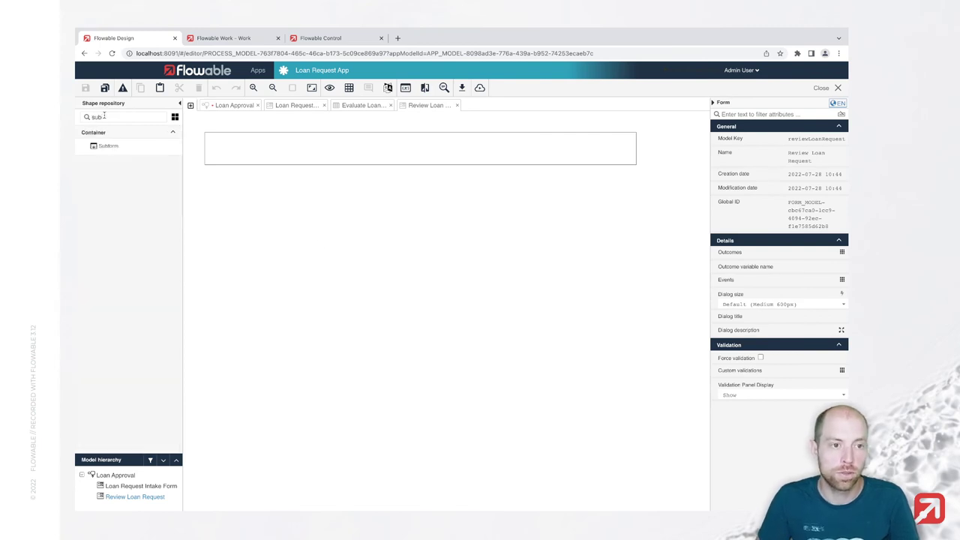
left_click_drag(105, 146, 292, 151)
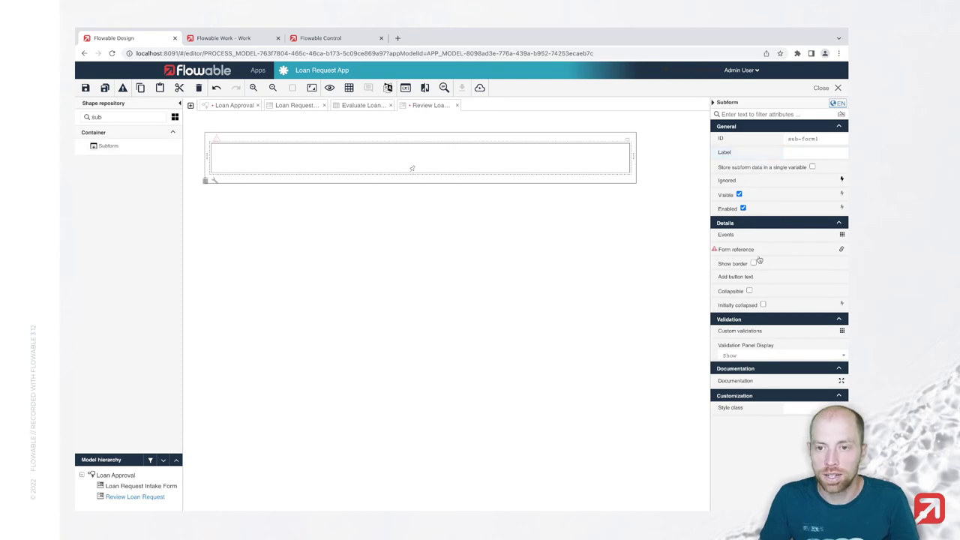
left_click(758, 255)
left_click(772, 262)
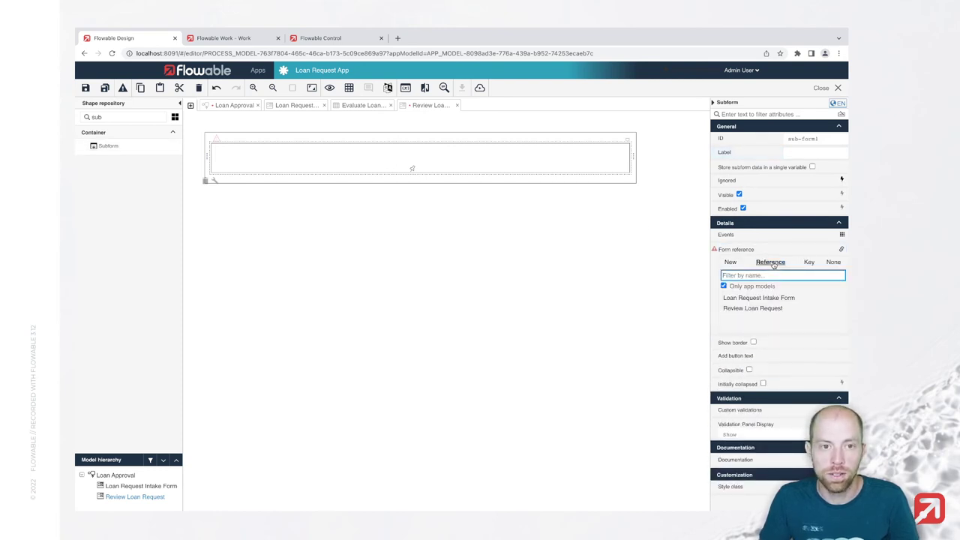
left_click(754, 300)
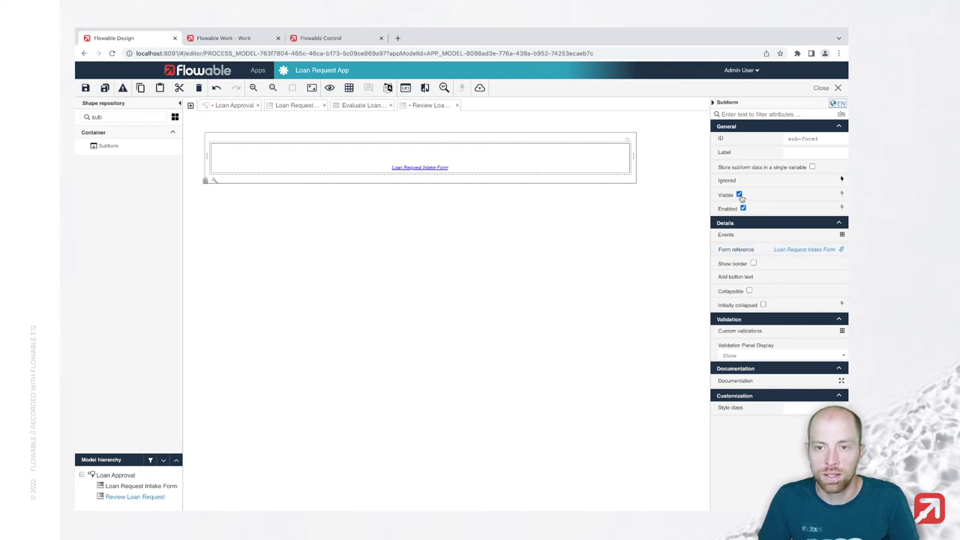
left_click(743, 208)
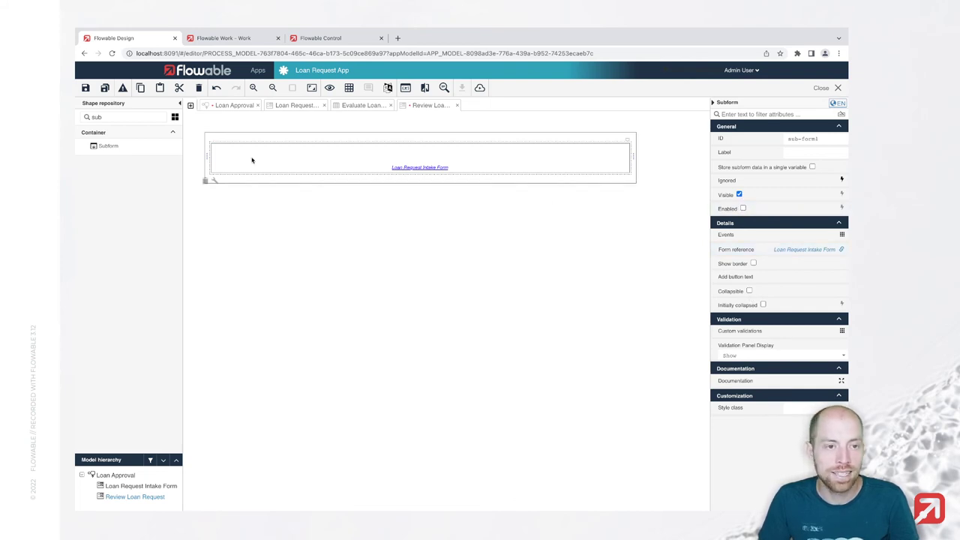
Step: Add a multiline text field labelled "Review Comment" above the intake subform and save all models
double_click(141, 118)
key("BackSpace")
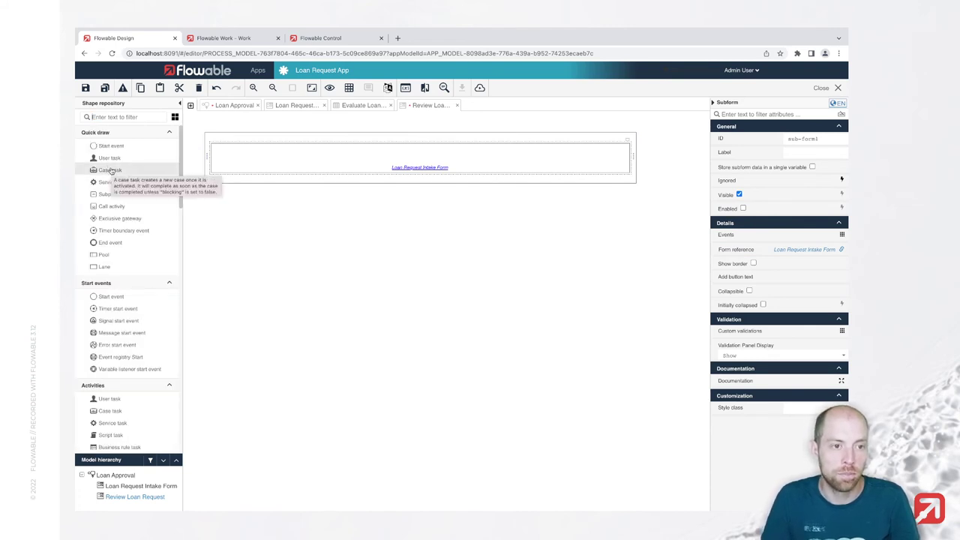
type("text")
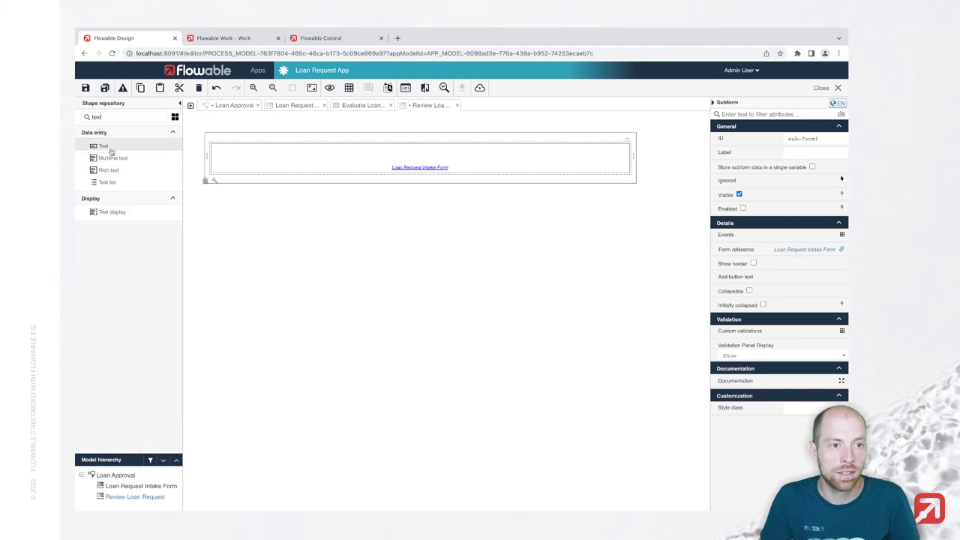
left_click_drag(111, 153, 298, 138)
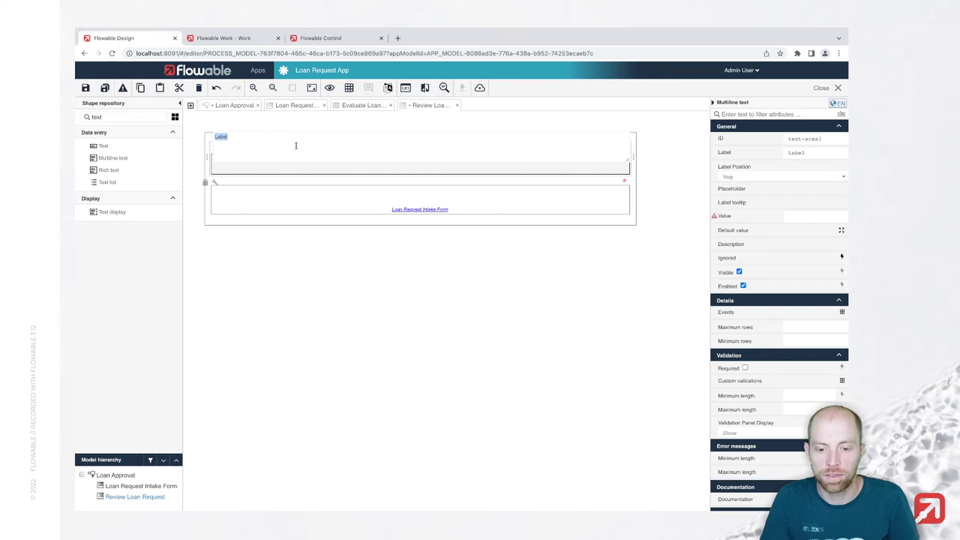
type("Review Com")
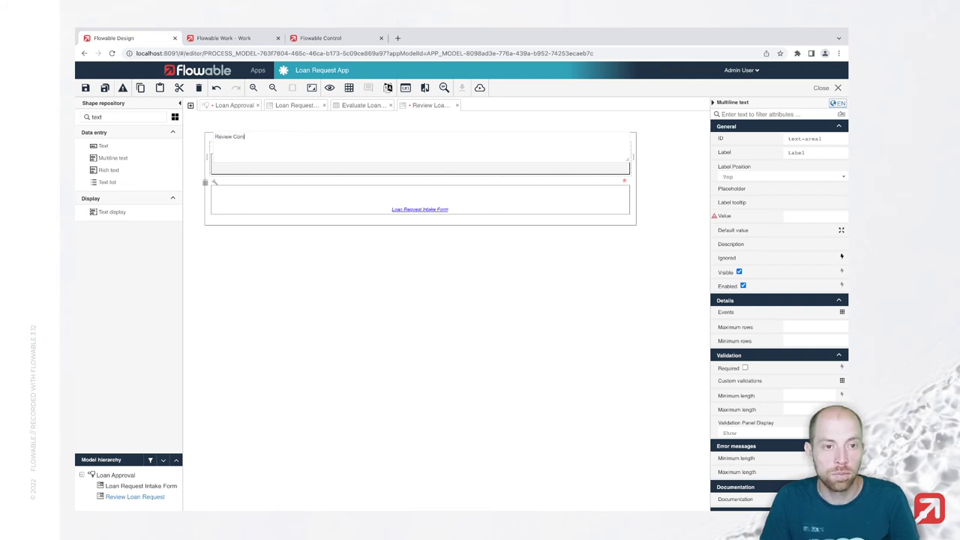
type("ment")
left_click(296, 148)
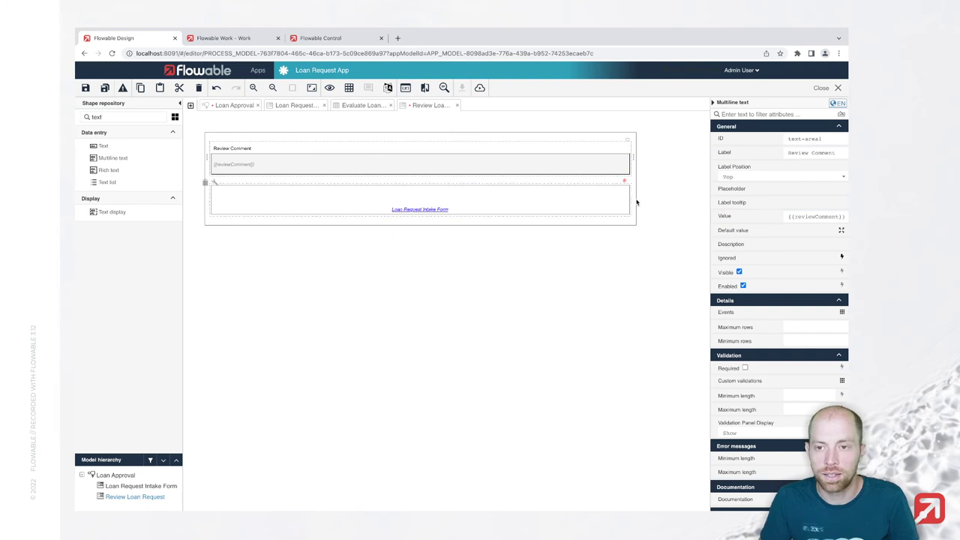
left_click(106, 89)
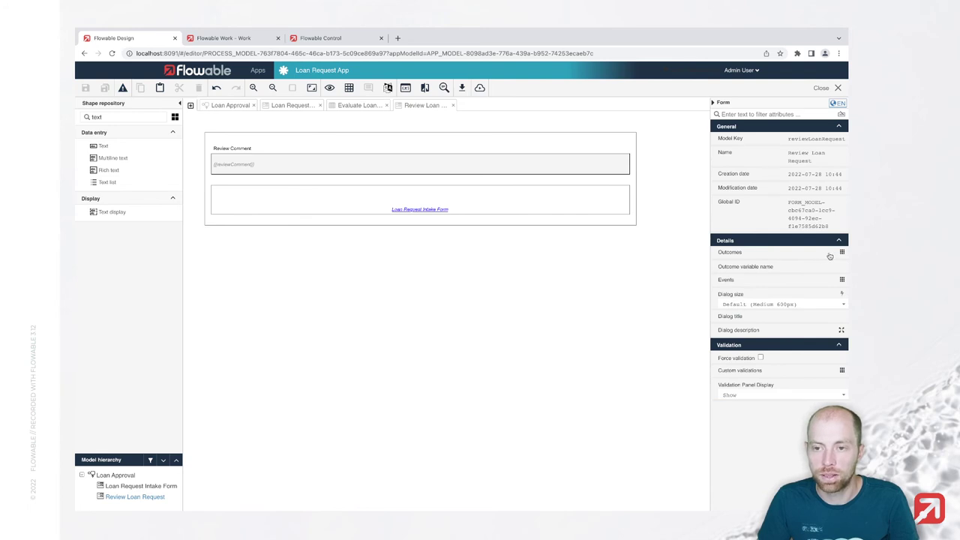
Step: Add two outcomes to the Review Loan Request form: Approve with value APPROVED and Decline with value DECLINED
left_click(839, 255)
left_click(199, 145)
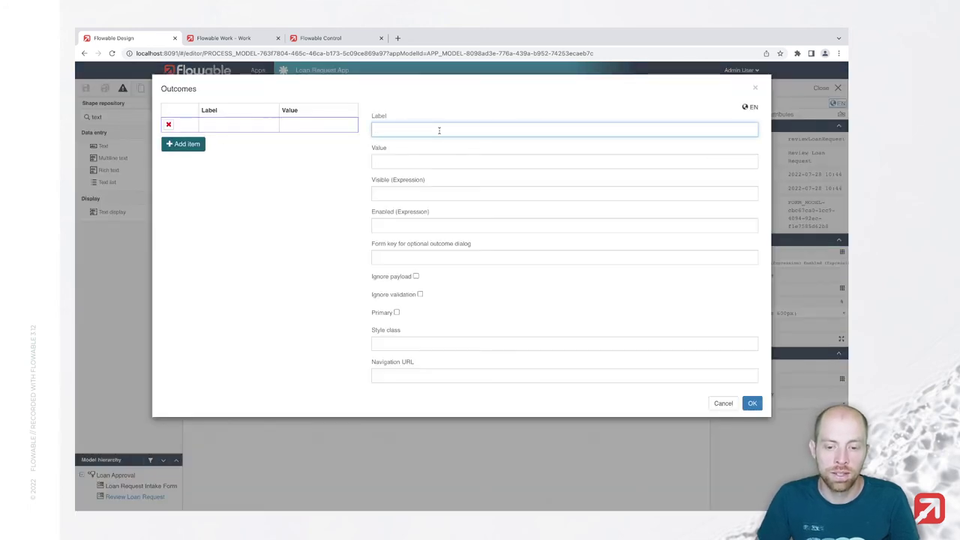
type("Approve")
key("Tab")
type("A")
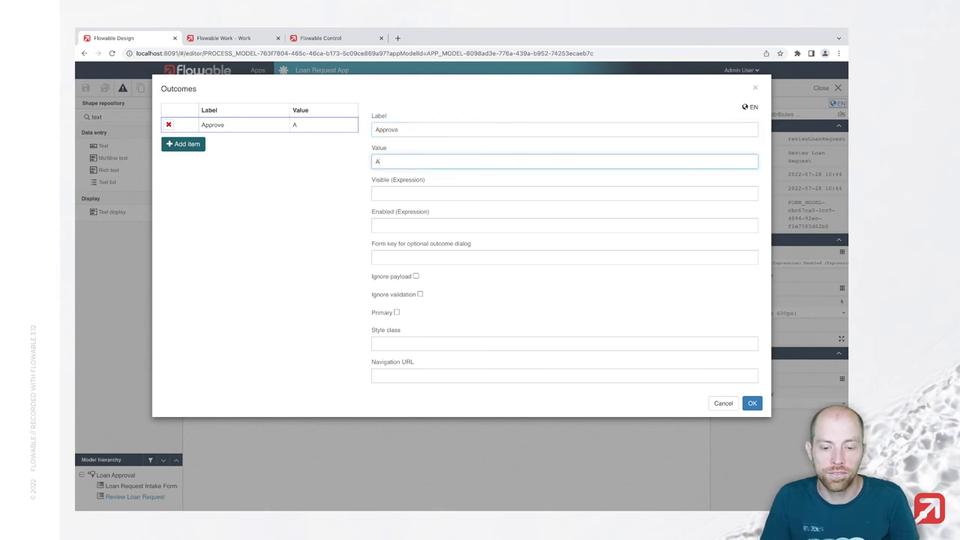
type("PPROVED")
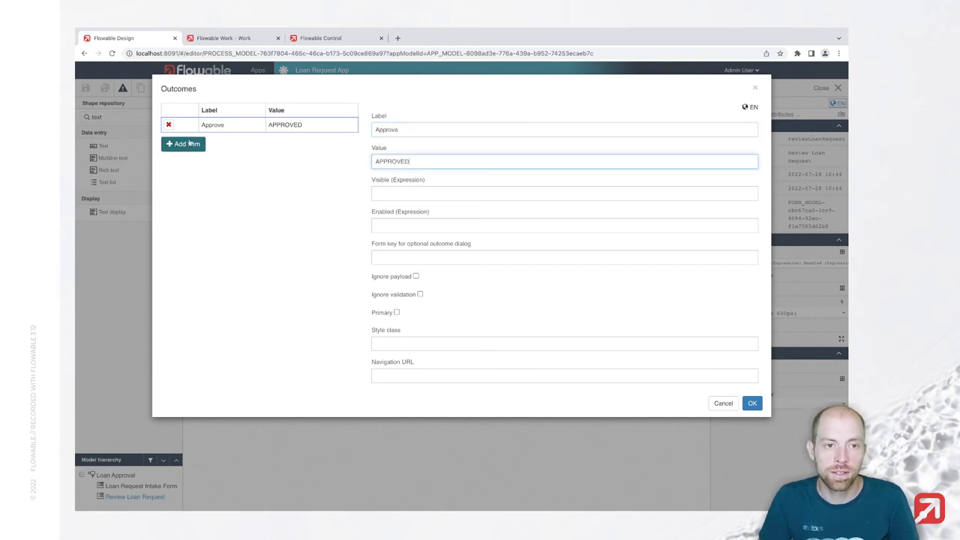
left_click(190, 144)
type("Decline")
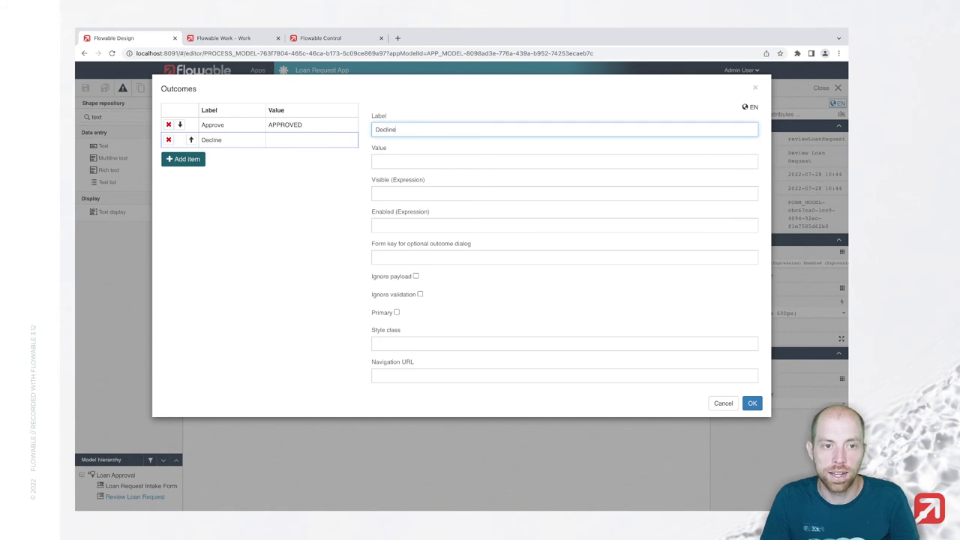
key("Tab")
type("DECLINED")
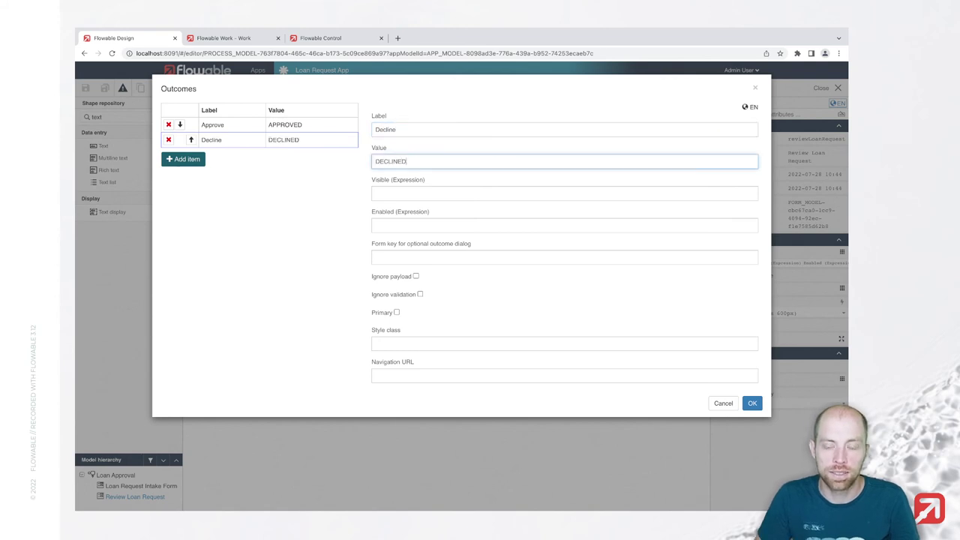
left_click(751, 403)
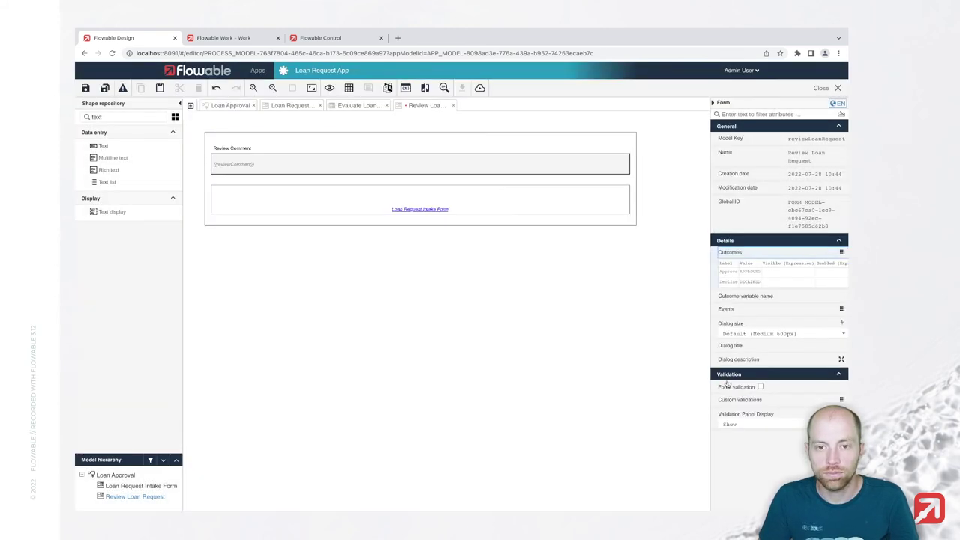
Step: Set the review form's outcome variable name to reviewState and save all models
left_click(755, 297)
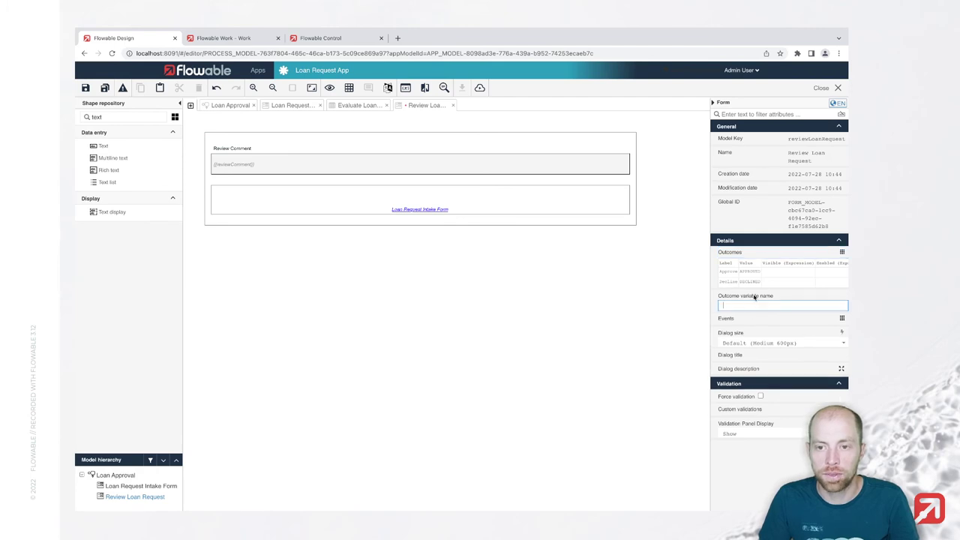
type("re")
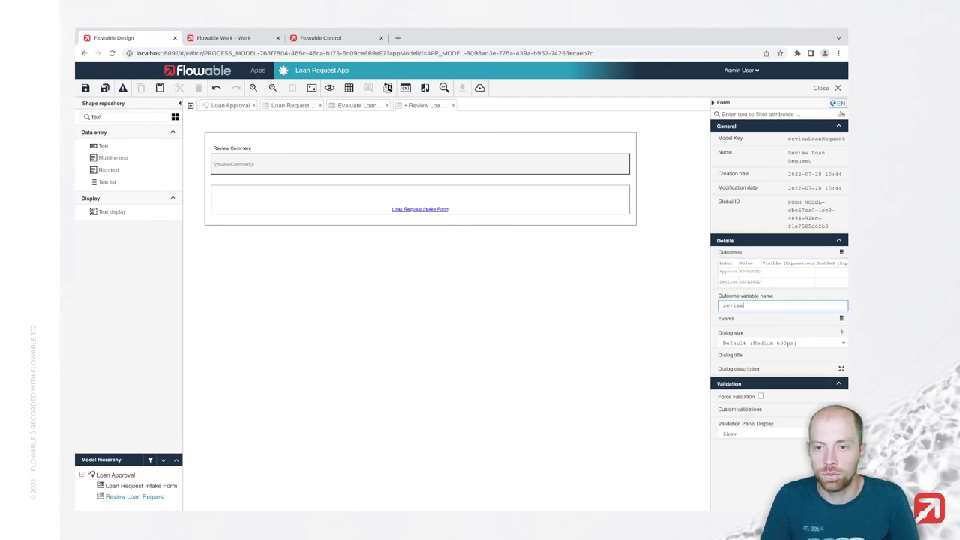
type("viewState")
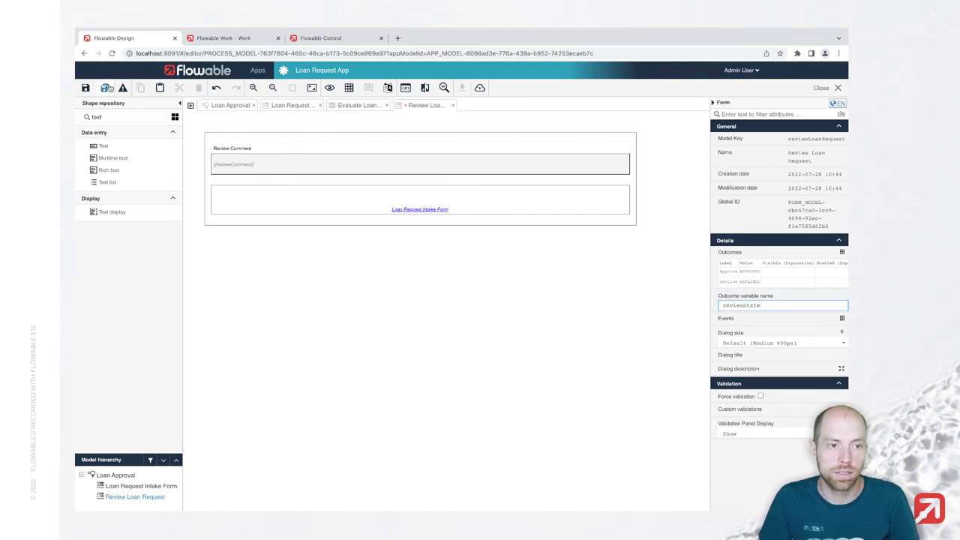
left_click(105, 88)
Step: In the Loan Approval process, append an exclusive gateway after the Review Loan Request task
left_click(230, 106)
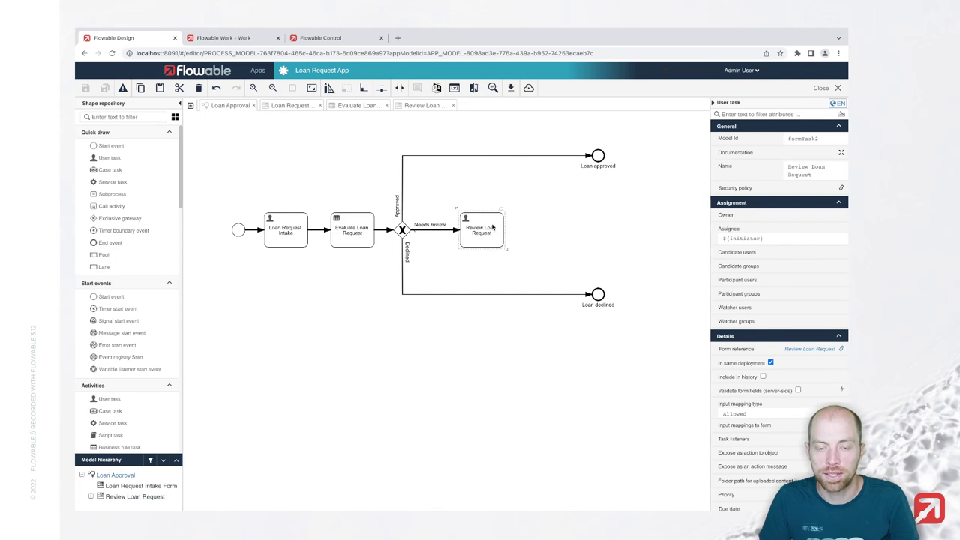
left_click(551, 229)
left_click(498, 229)
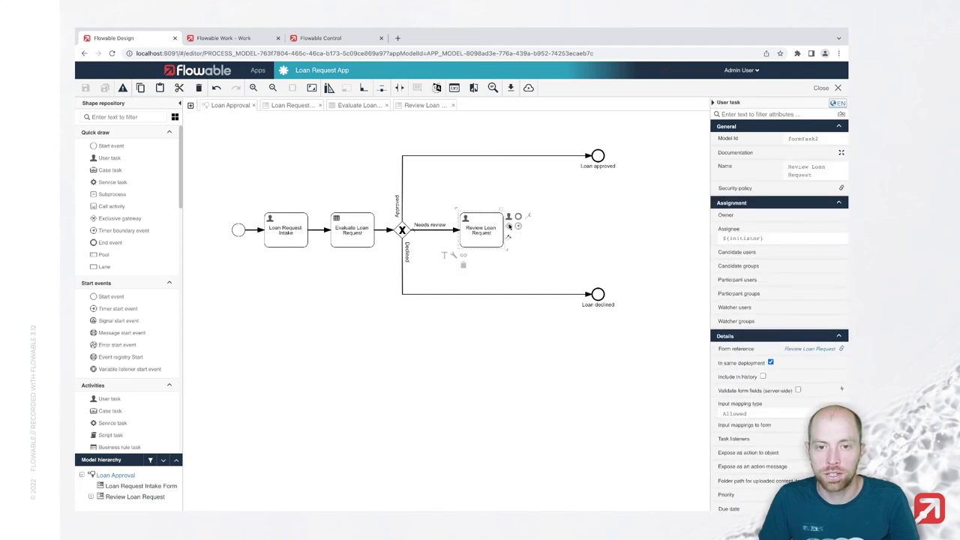
left_click(509, 226)
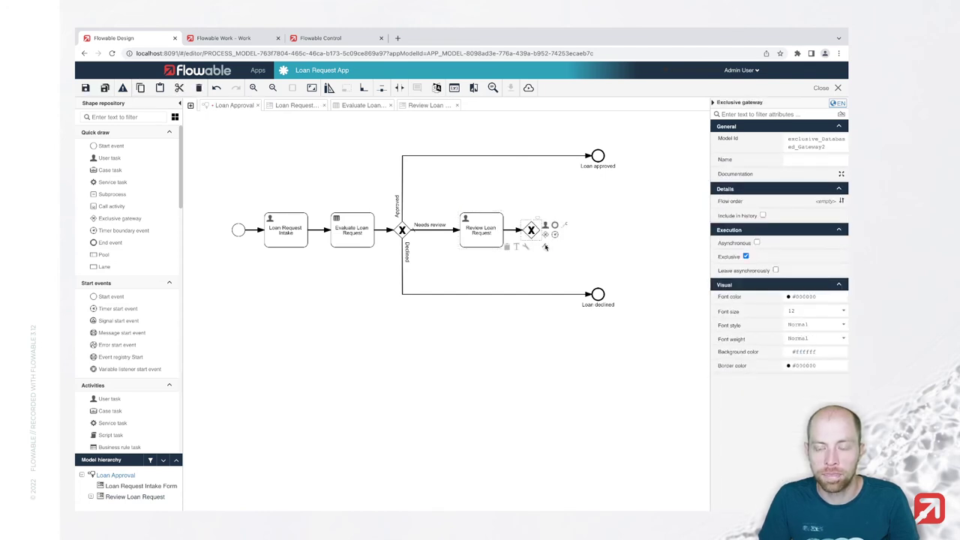
Step: Connect the new gateway to the Loan approved and Loan declined end events, bending the flows directly above and below the gateway
left_click_drag(545, 247, 598, 158)
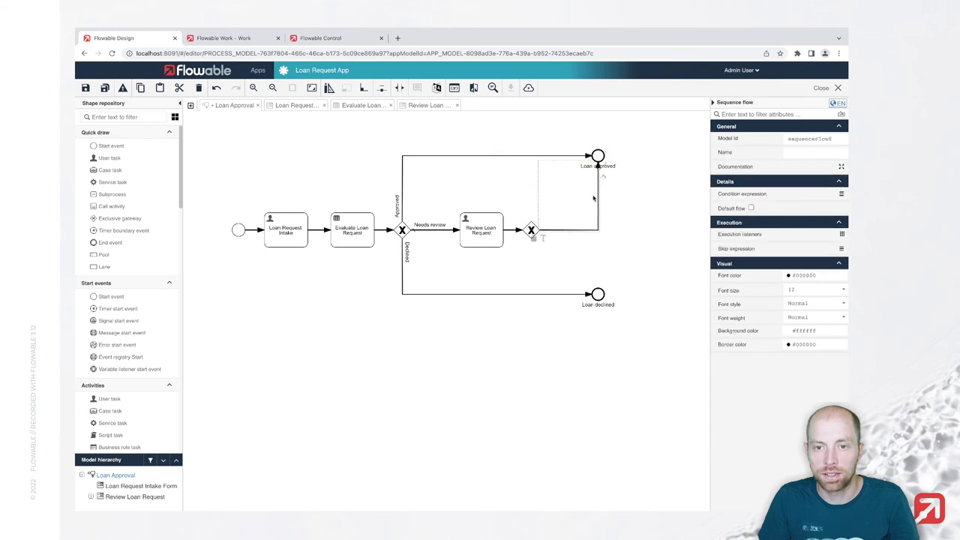
left_click_drag(598, 229, 532, 174)
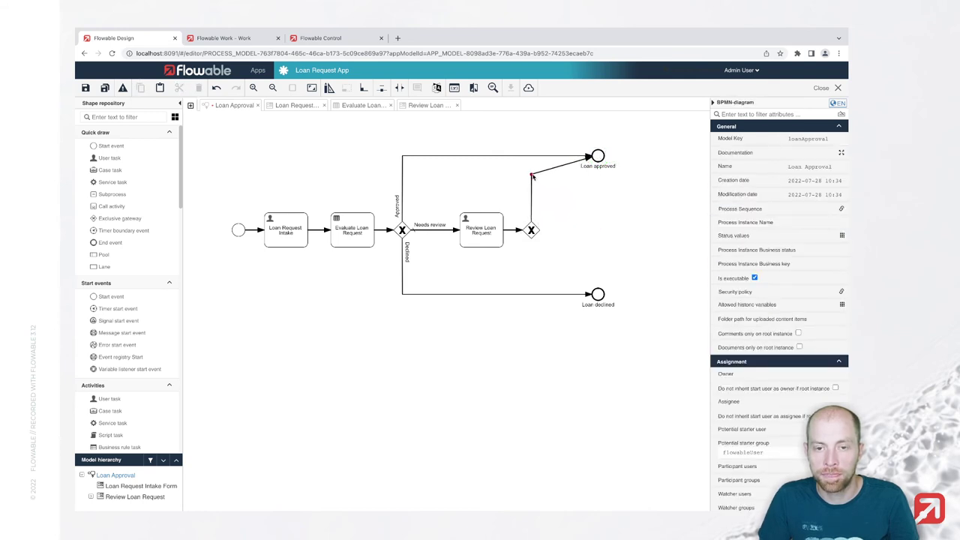
left_click(537, 246)
left_click(537, 235)
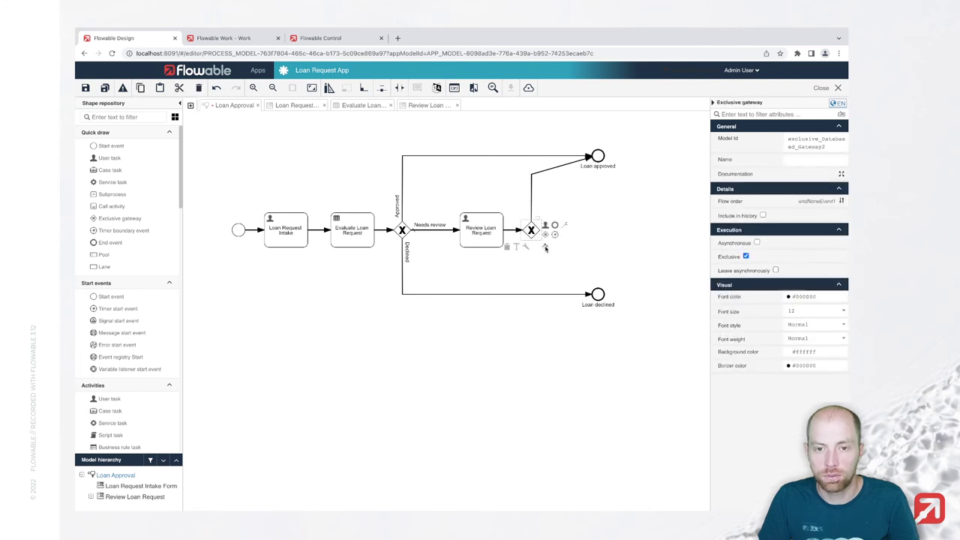
left_click_drag(545, 249, 598, 296)
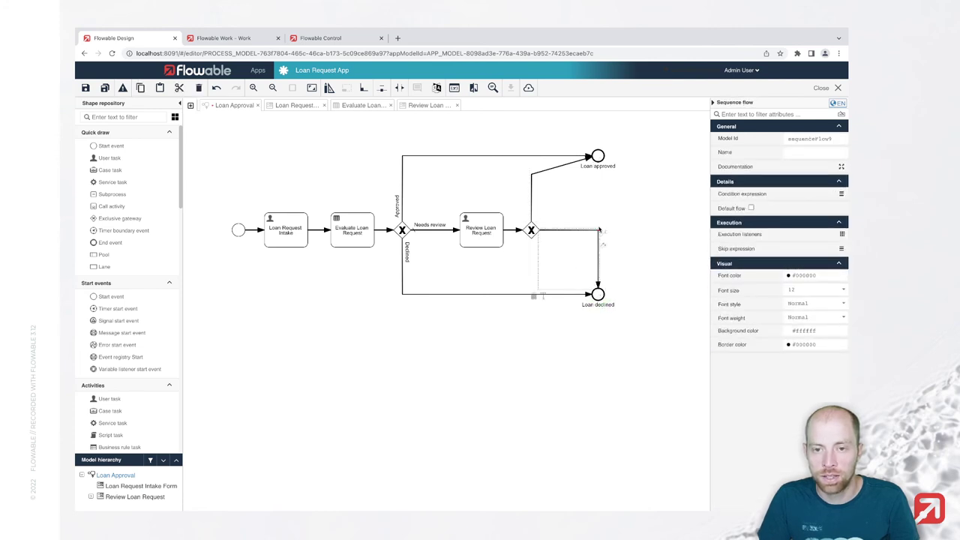
left_click_drag(598, 233, 531, 280)
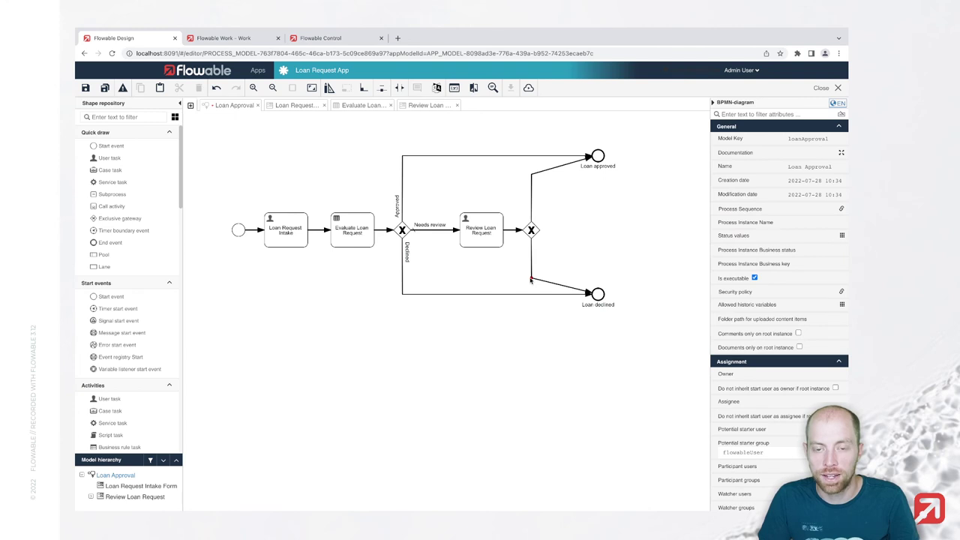
left_click(531, 279)
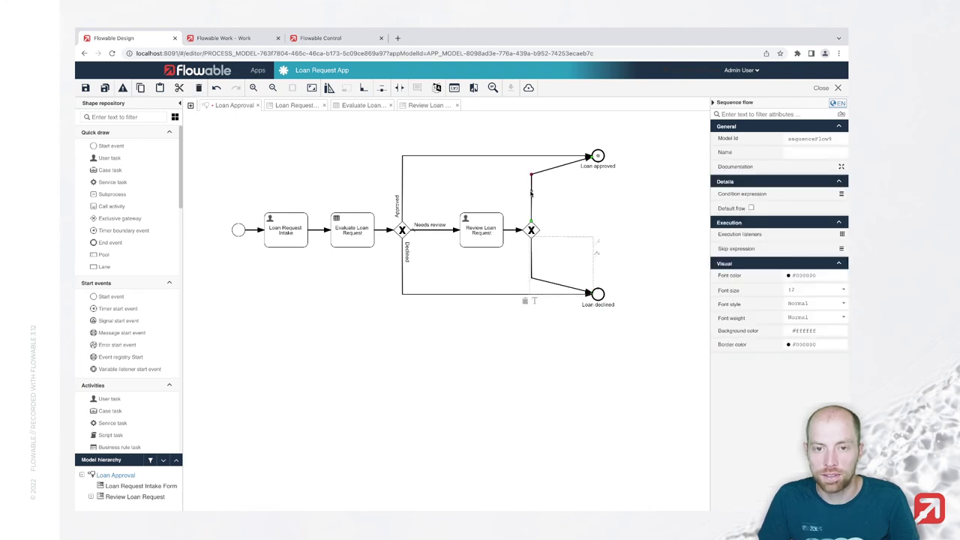
Step: Name the second gateway's flow to Loan approved "Approved" and set its condition to reviewState equals Approve (APPROVED)
double_click(530, 194)
type("approve")
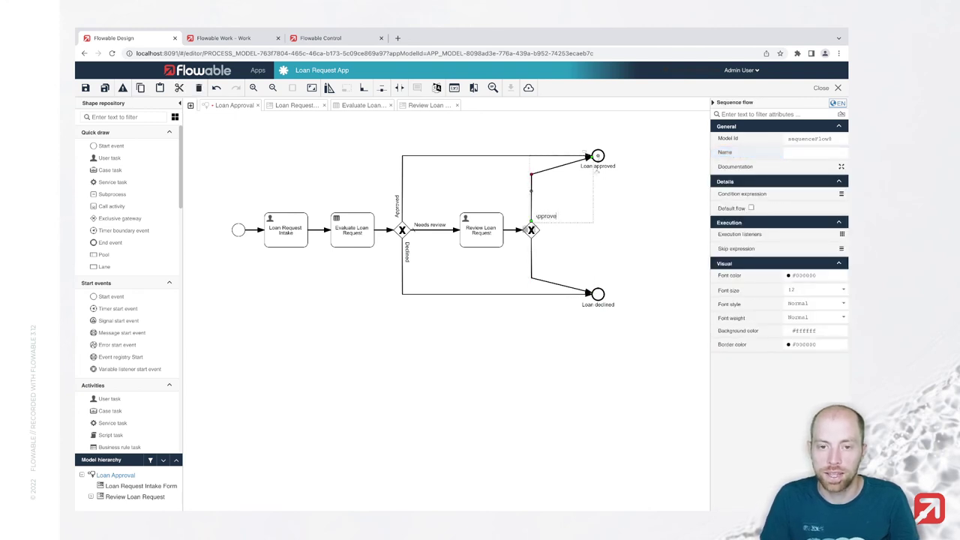
type("d")
key("Return")
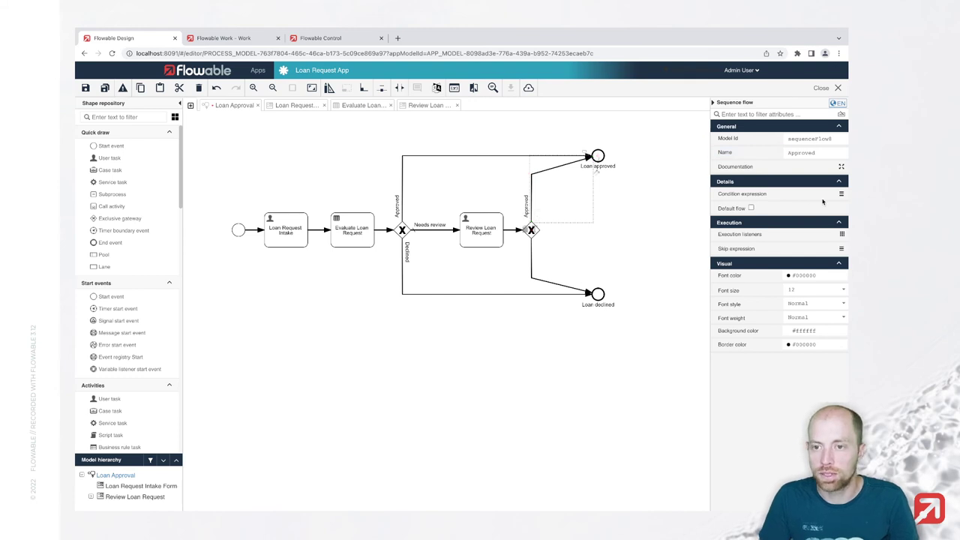
left_click(840, 195)
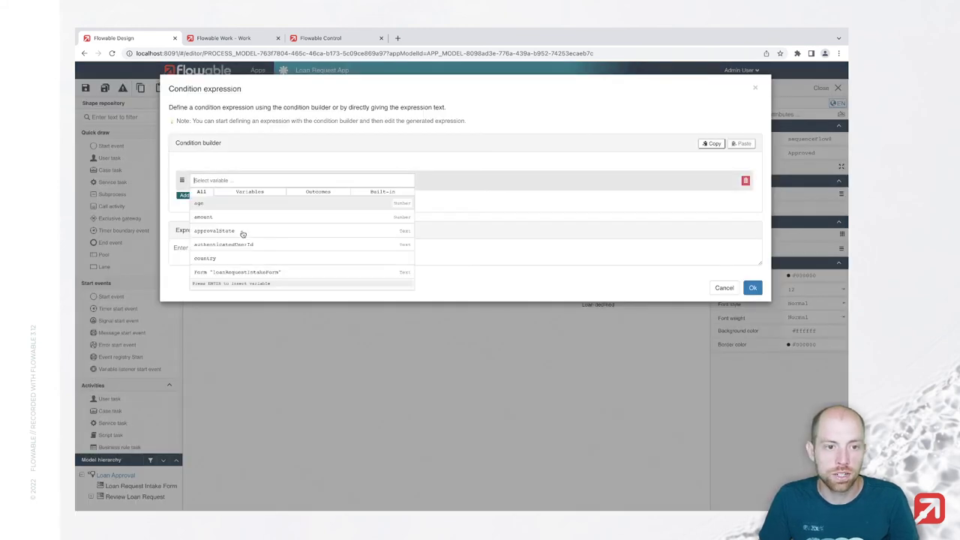
type("review")
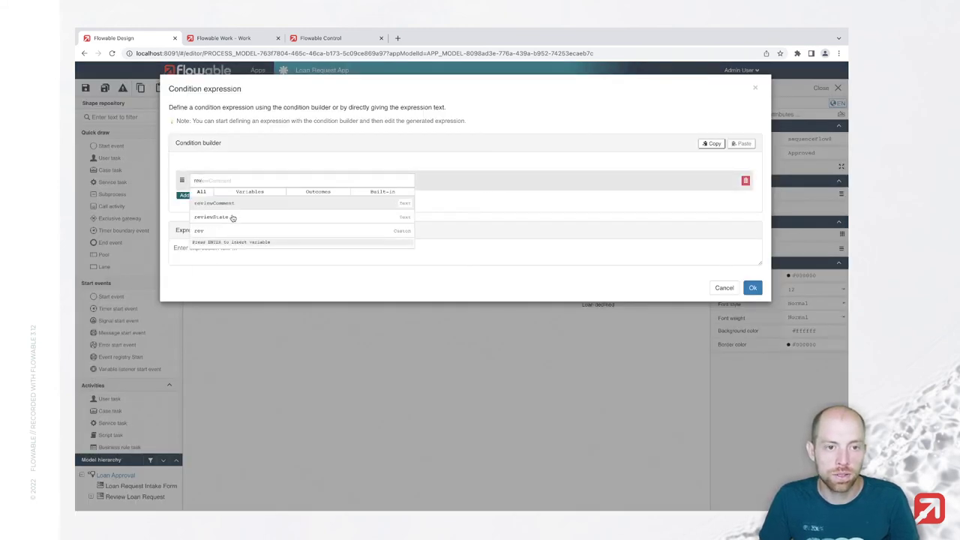
left_click(234, 217)
left_click(442, 223)
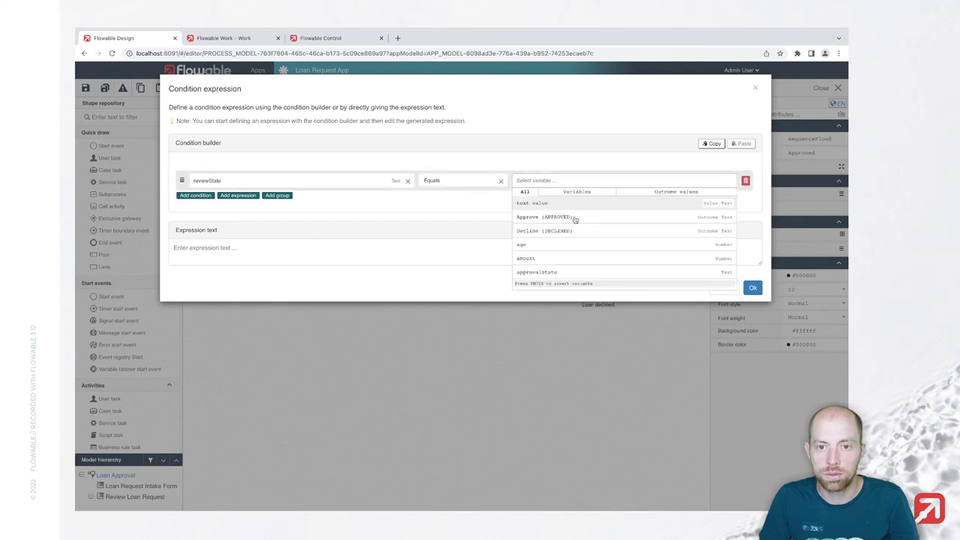
left_click(575, 218)
left_click(752, 288)
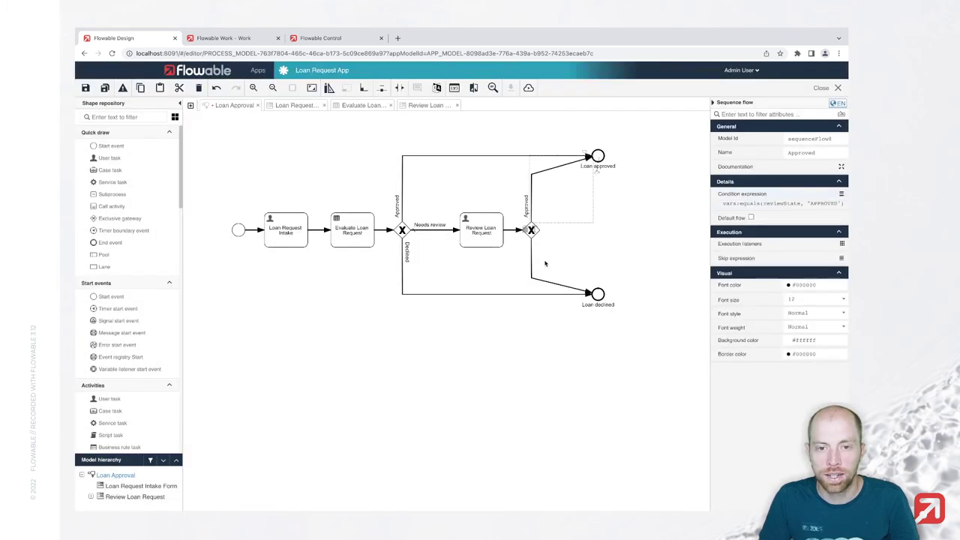
Step: Name the second gateway's flow to Loan declined "Declined" and set its condition to reviewState equals Decline (DECLINED)
double_click(532, 261)
type("Declined")
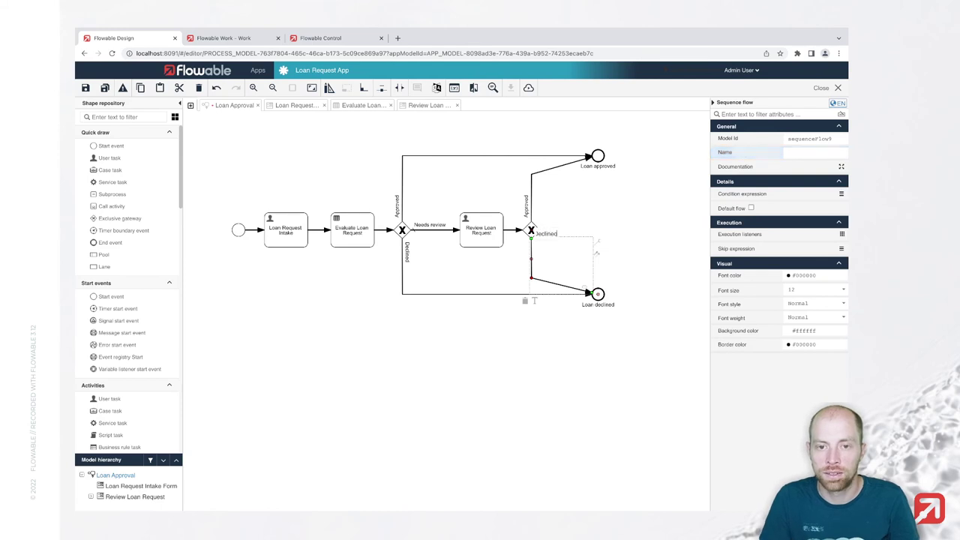
key("Return")
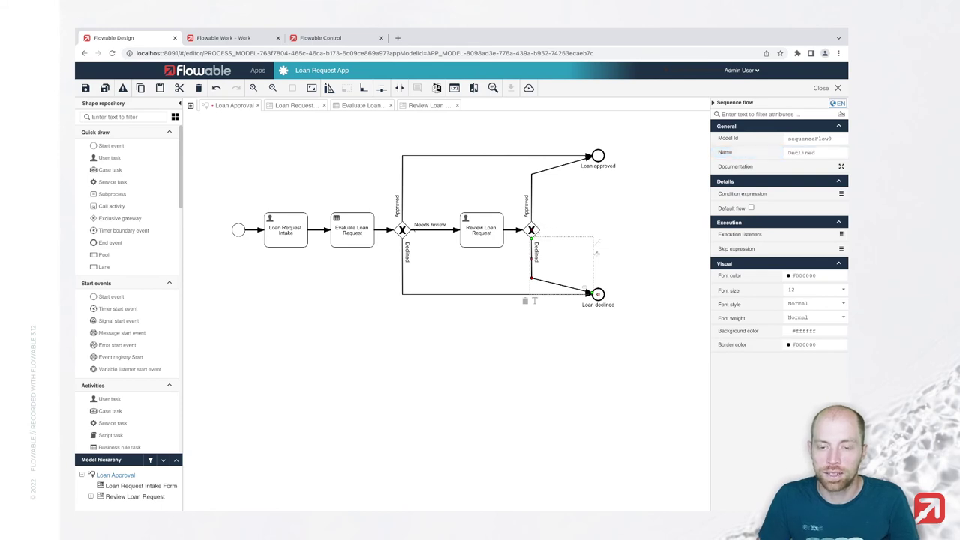
left_click(842, 193)
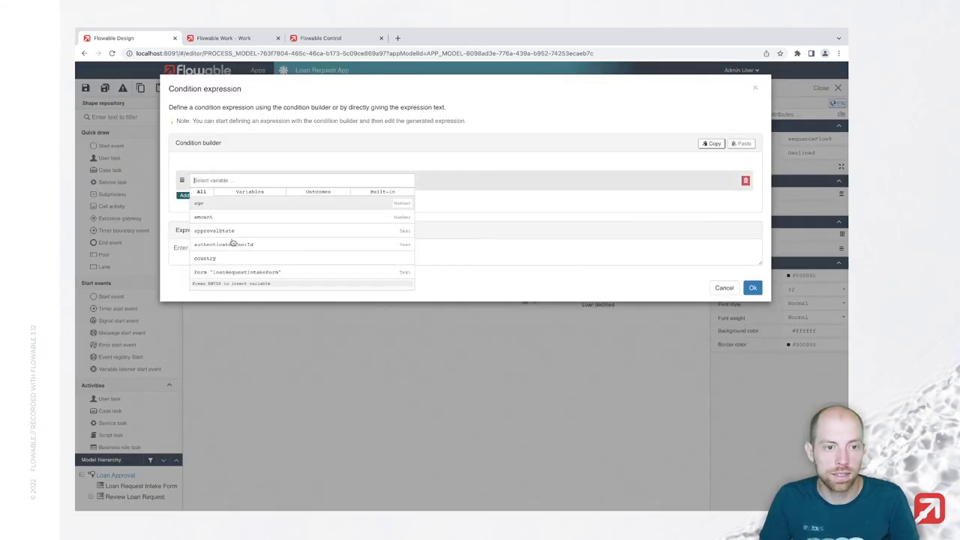
type("rev")
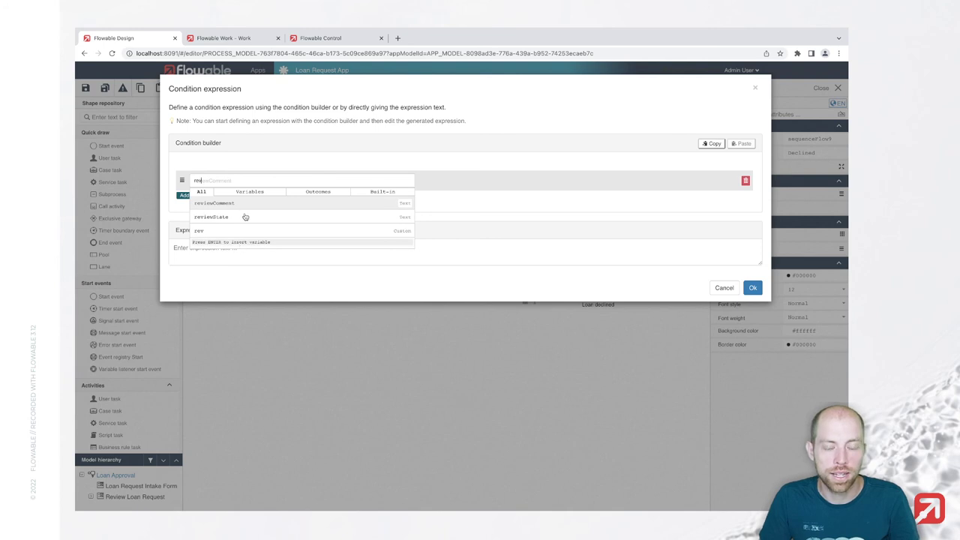
left_click(245, 217)
left_click(454, 226)
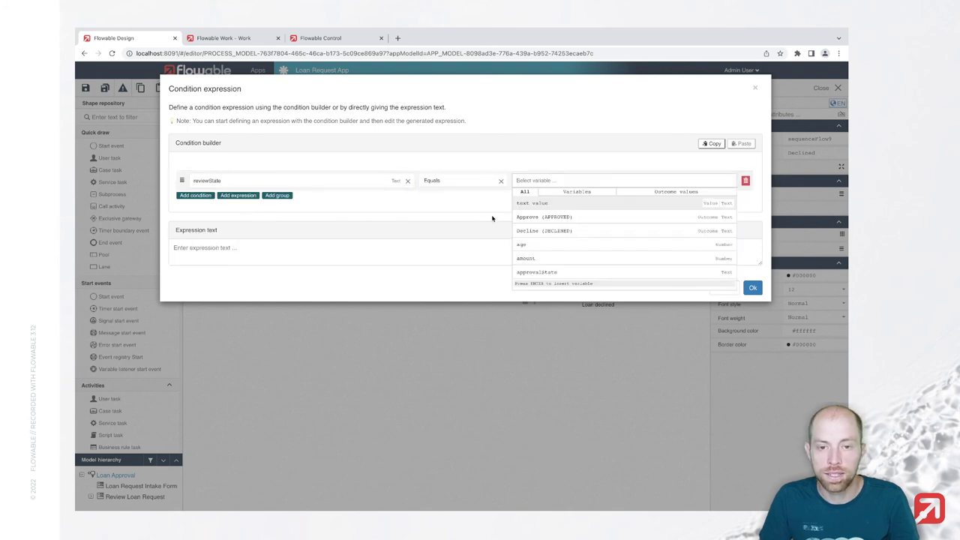
left_click(568, 231)
left_click(752, 288)
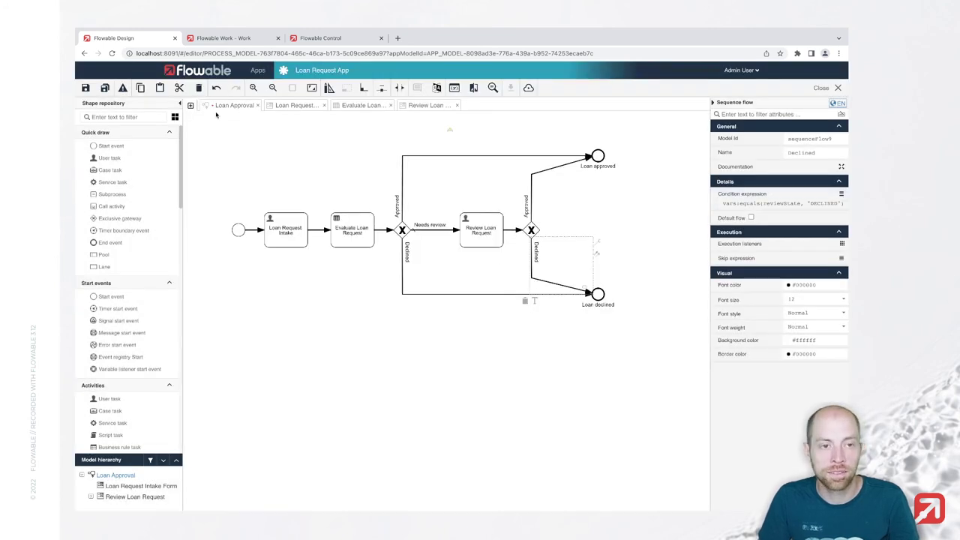
Step: Save all models and publish the Loan Request App to the default deployment target
left_click(105, 88)
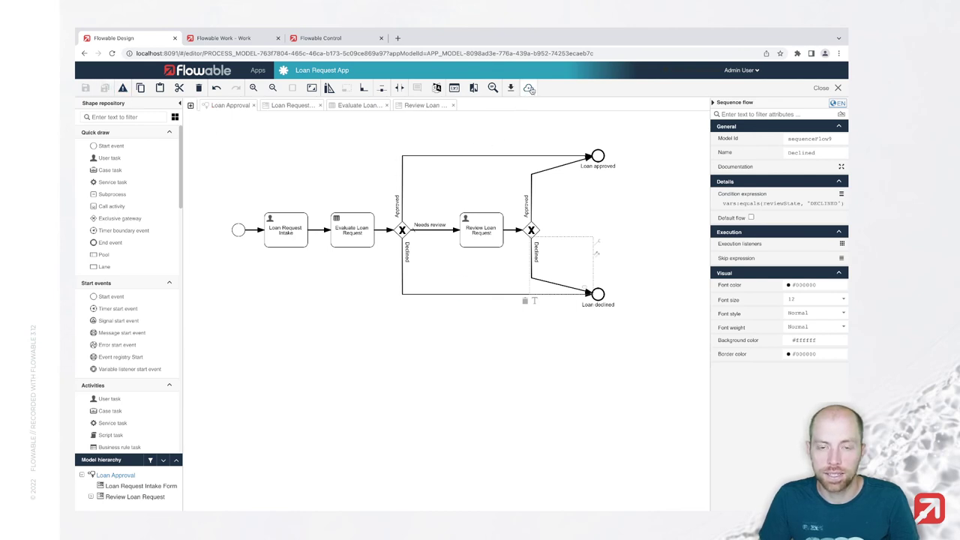
left_click(529, 88)
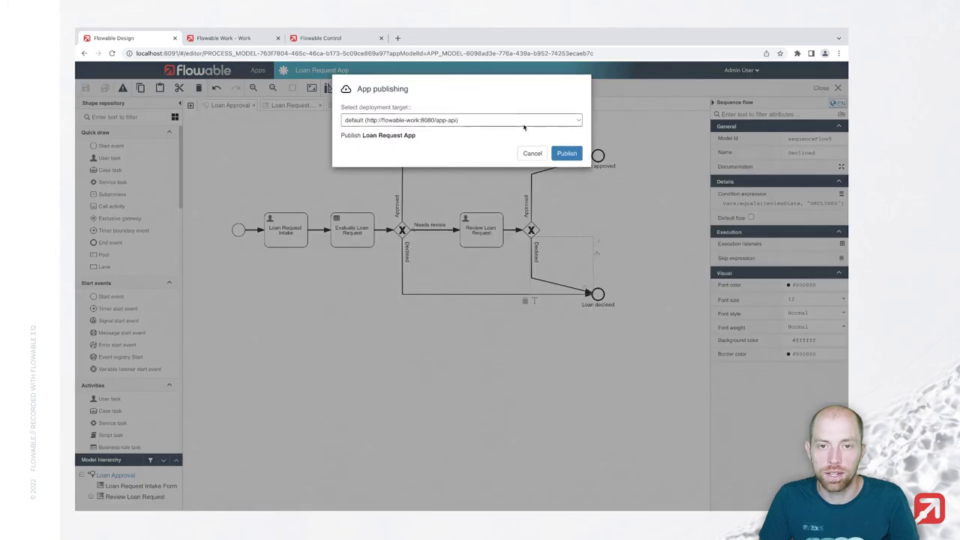
left_click(568, 154)
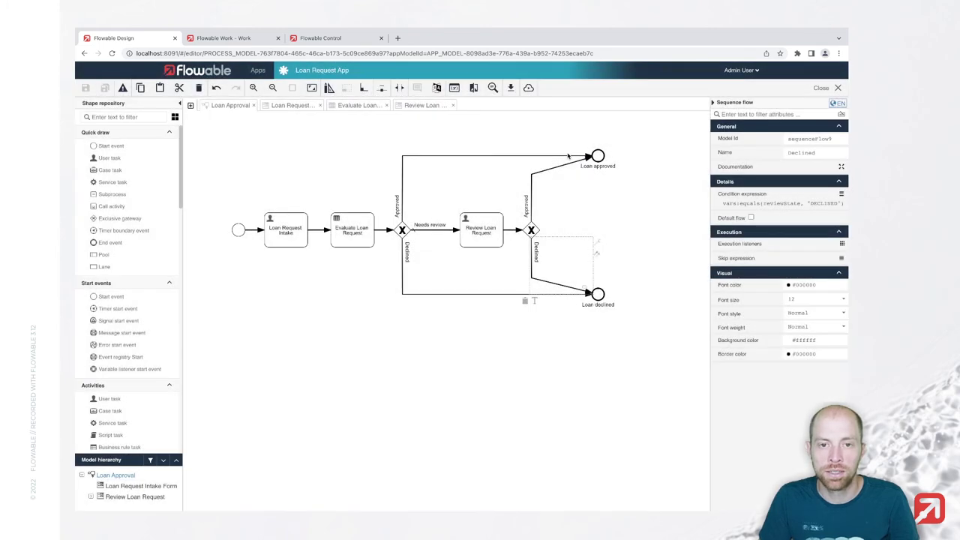
Step: Switch to Flowable Work and start a new Loan Approval work instance
left_click(240, 39)
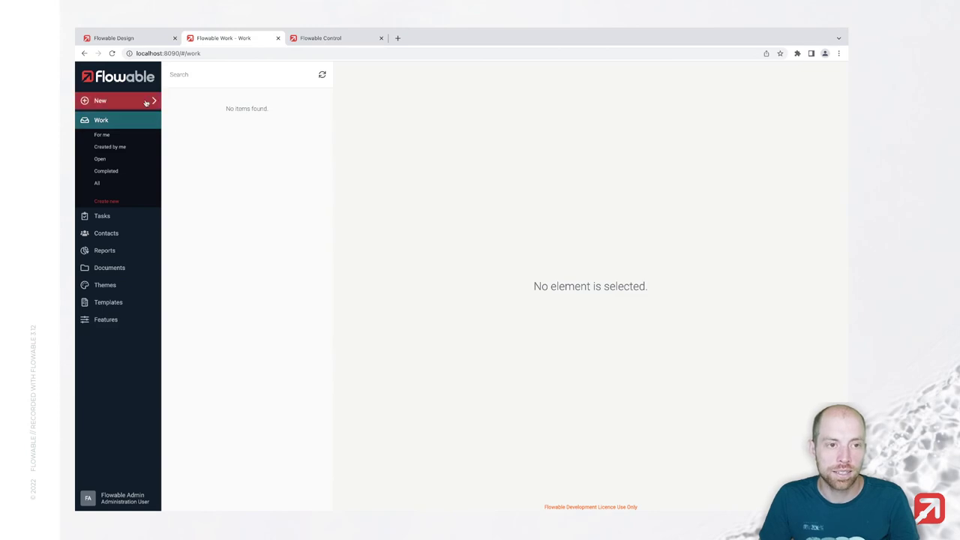
left_click(147, 102)
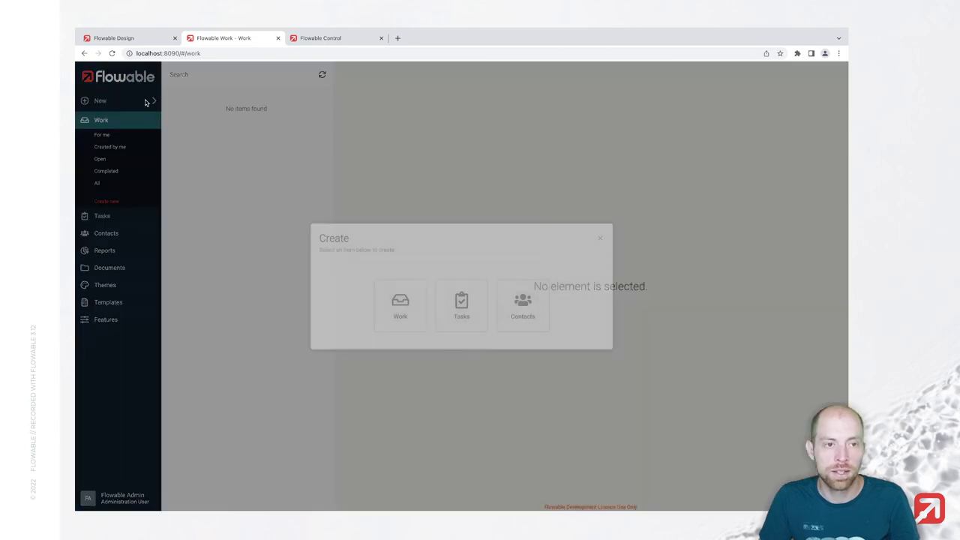
left_click(401, 304)
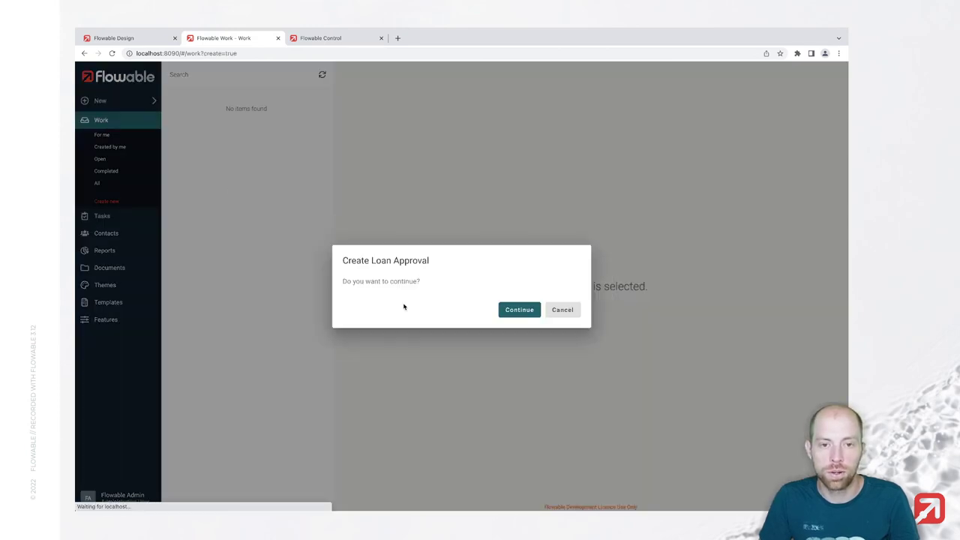
left_click(520, 311)
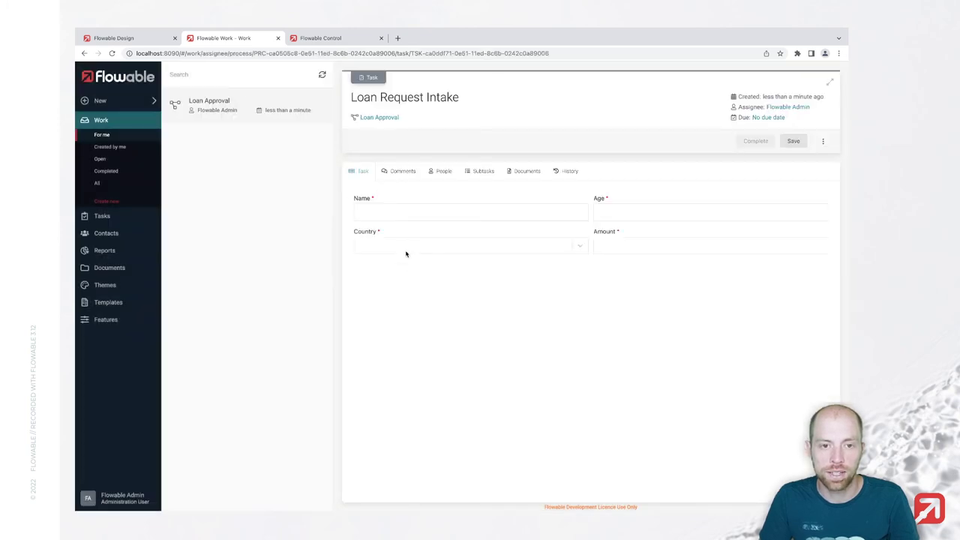
Step: Fill in the loan request intake form with the name "Requestor One" and age 35
left_click(402, 213)
type("Reques")
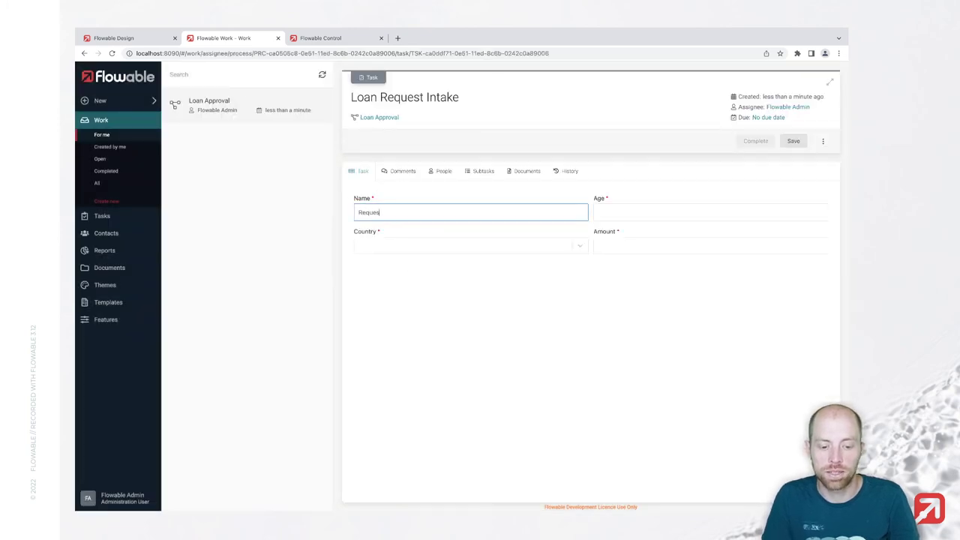
type("tor One")
key("Tab")
type("3")
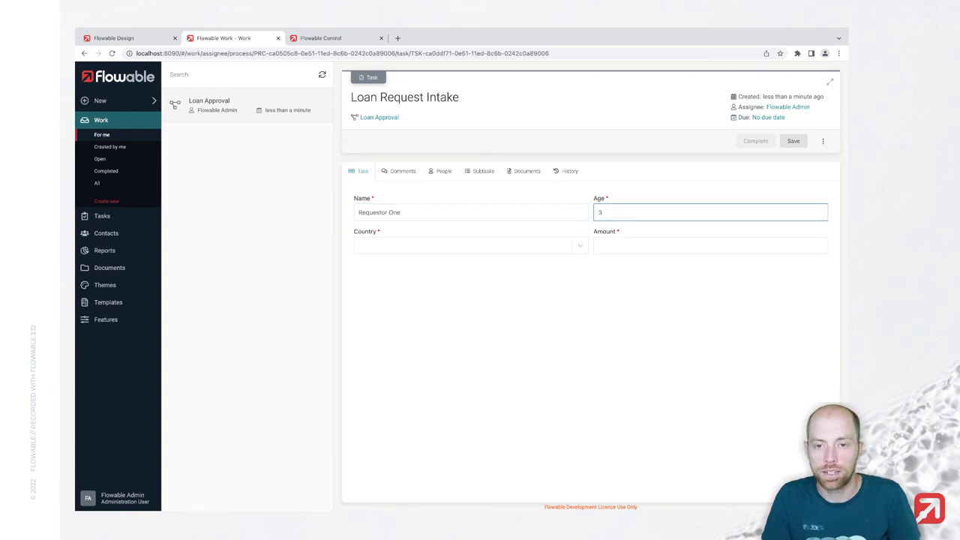
type("5")
key("Tab")
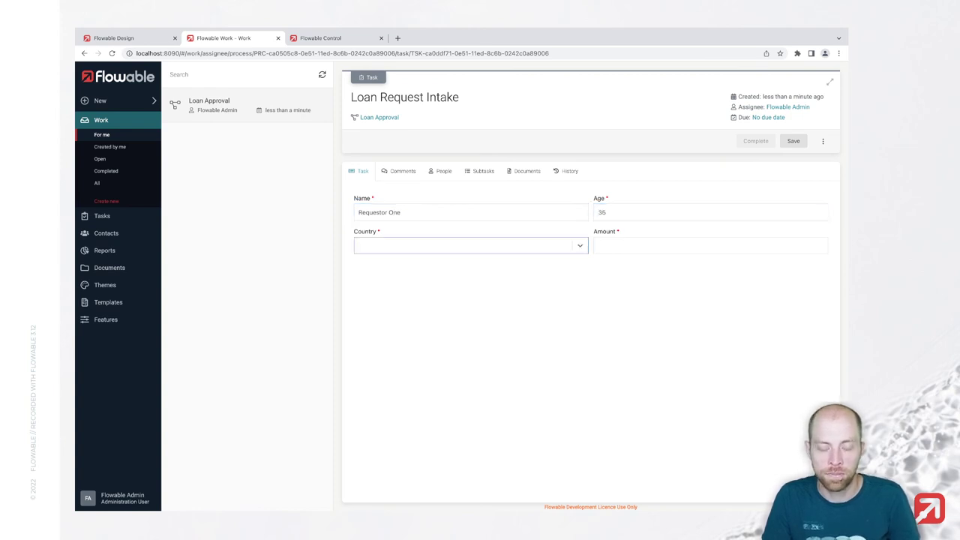
Step: Set the country to Switzerland and the amount to 500.000, and complete the Loan Request Intake task
left_click(431, 249)
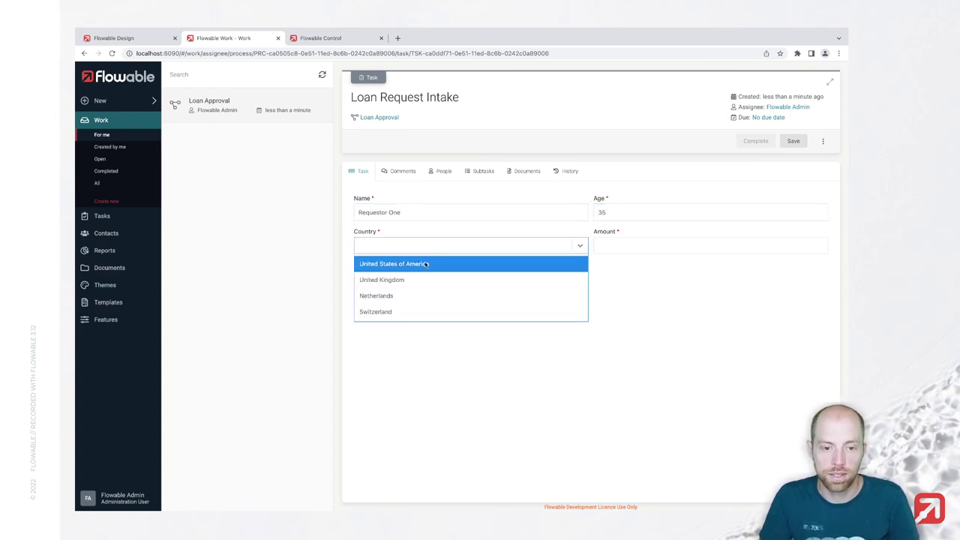
left_click(421, 312)
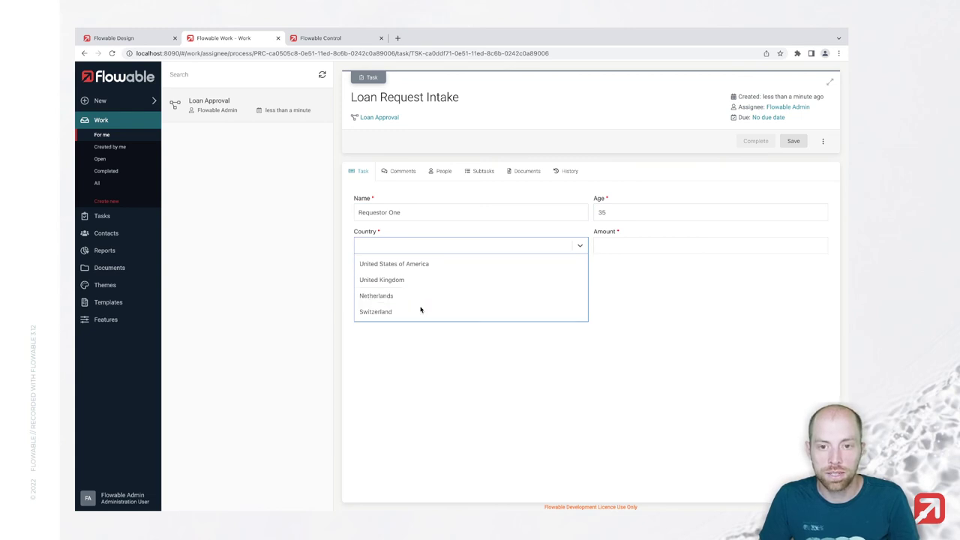
left_click(632, 240)
type("50.0")
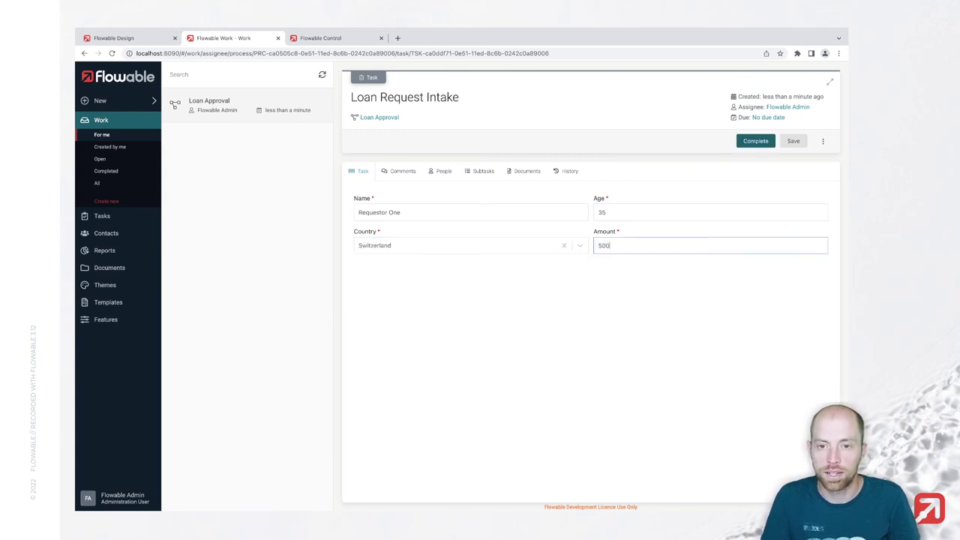
type("000")
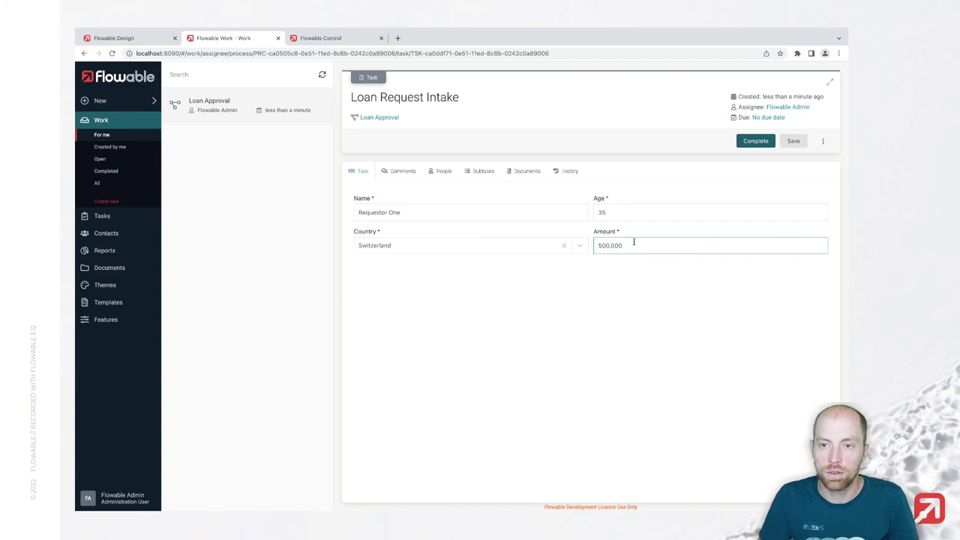
left_click(762, 141)
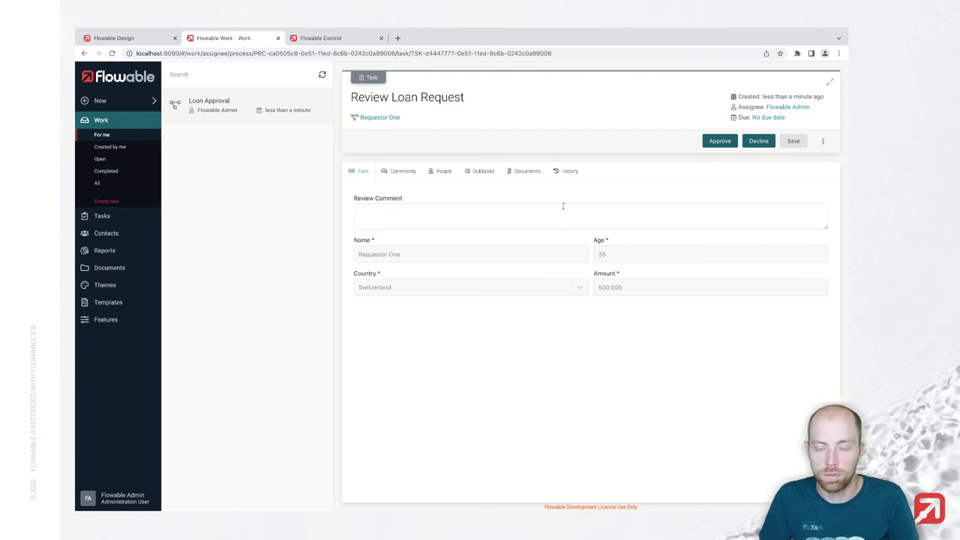
Step: Add the review comment "This should be approved" and approve the loan request
left_click(529, 211)
type("This")
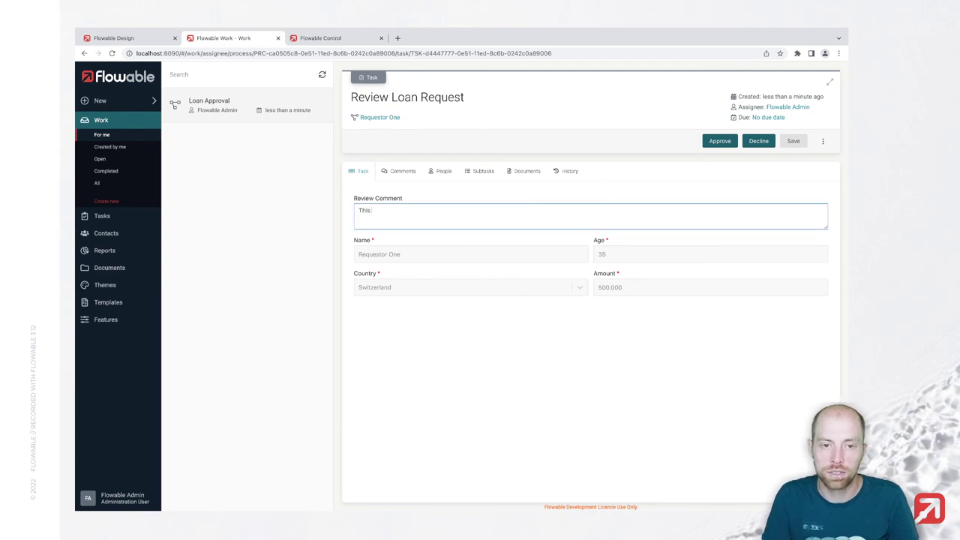
type(" should be approved")
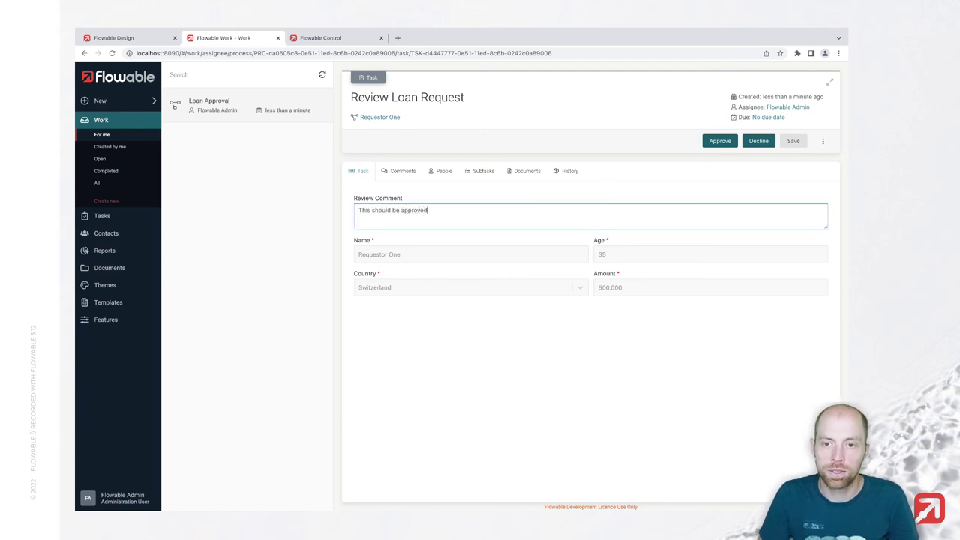
left_click(719, 140)
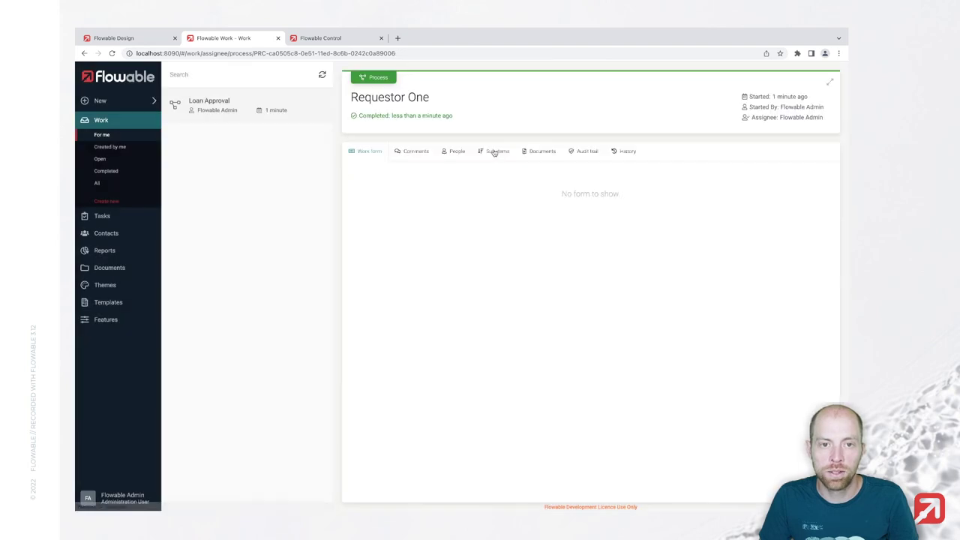
Step: Examine the completed process's history diagram and the Evaluate Loan Request decision, comparing the age, country and amount rules
left_click(632, 151)
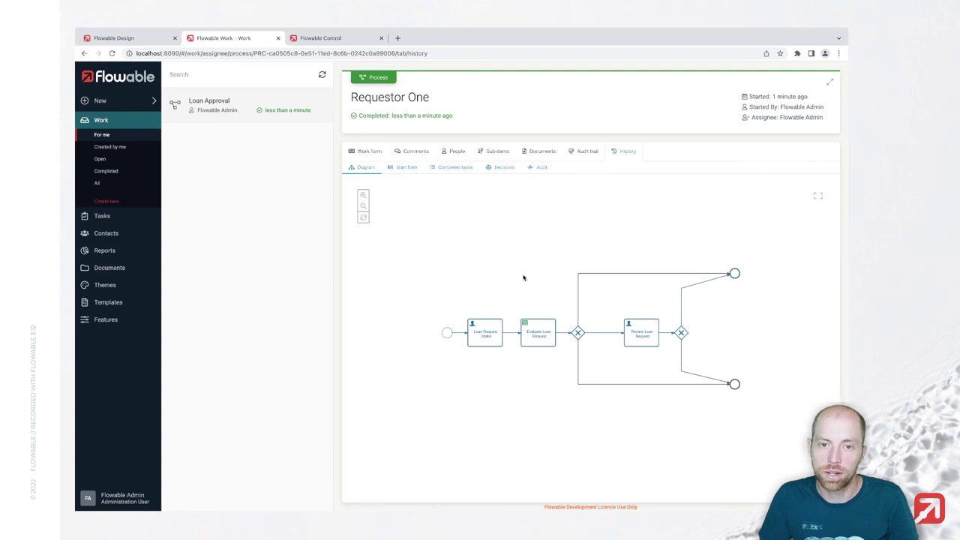
left_click(492, 167)
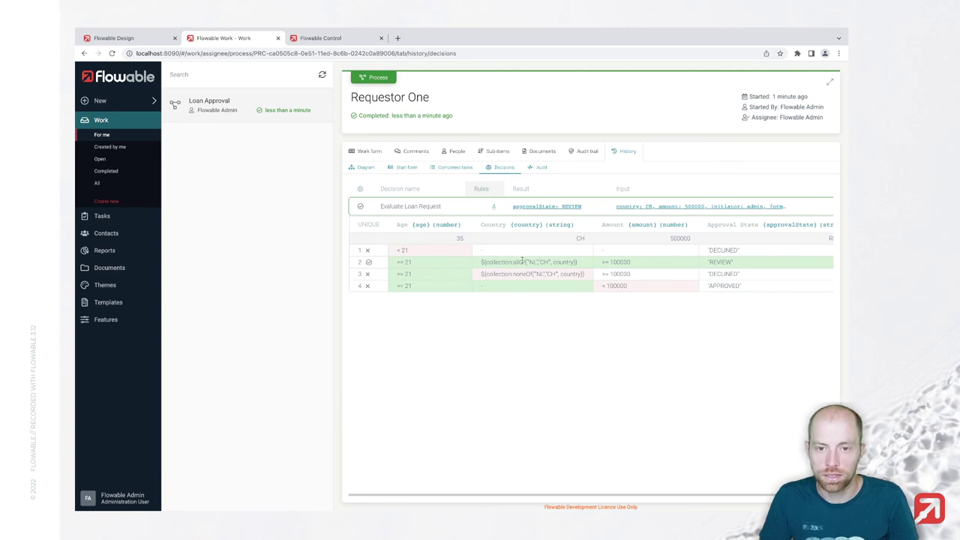
left_click_drag(523, 261, 625, 262)
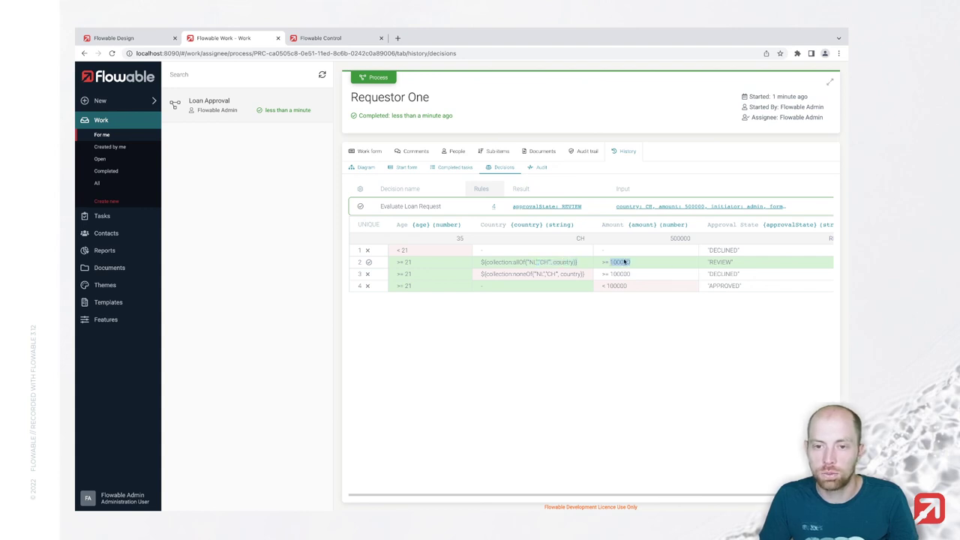
left_click_drag(734, 262, 709, 262)
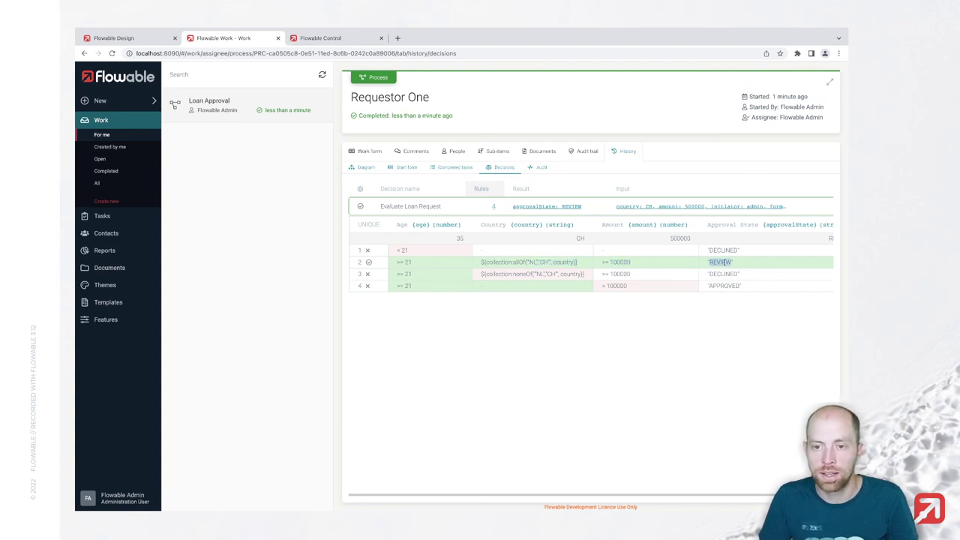
left_click(427, 260)
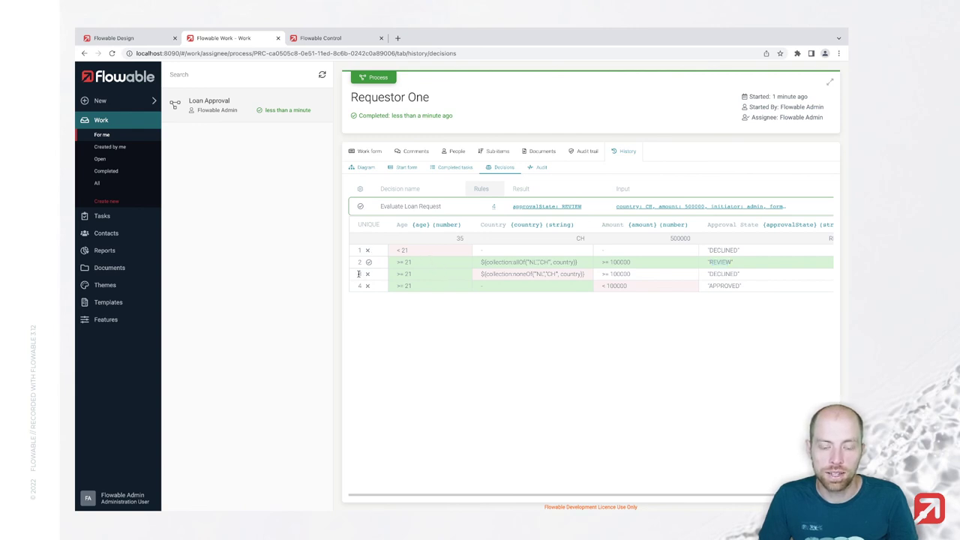
left_click_drag(359, 274, 456, 290)
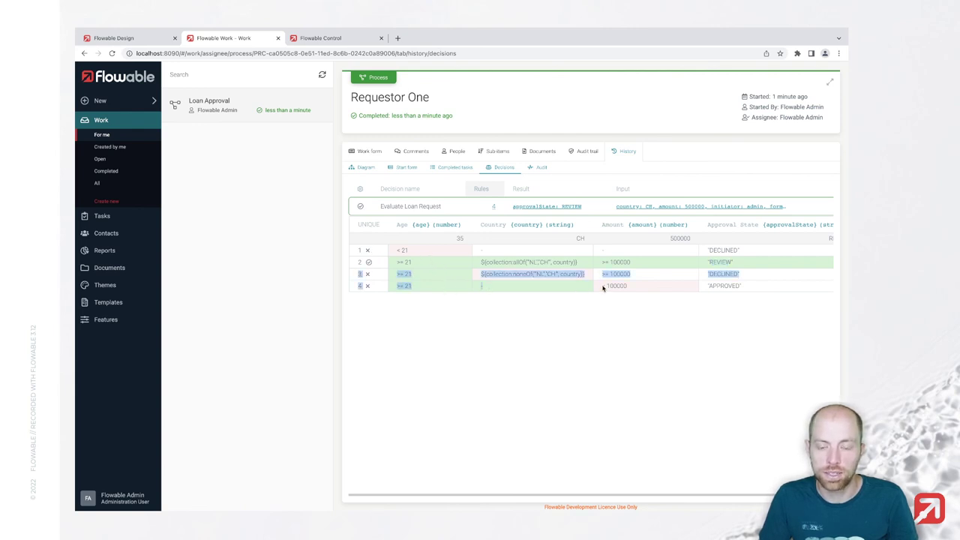
left_click(630, 288)
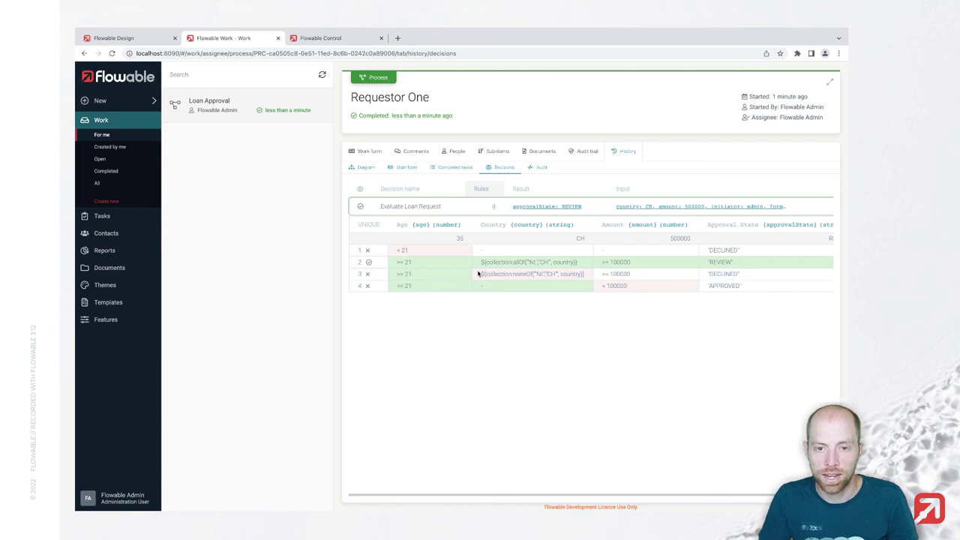
left_click_drag(480, 275, 587, 277)
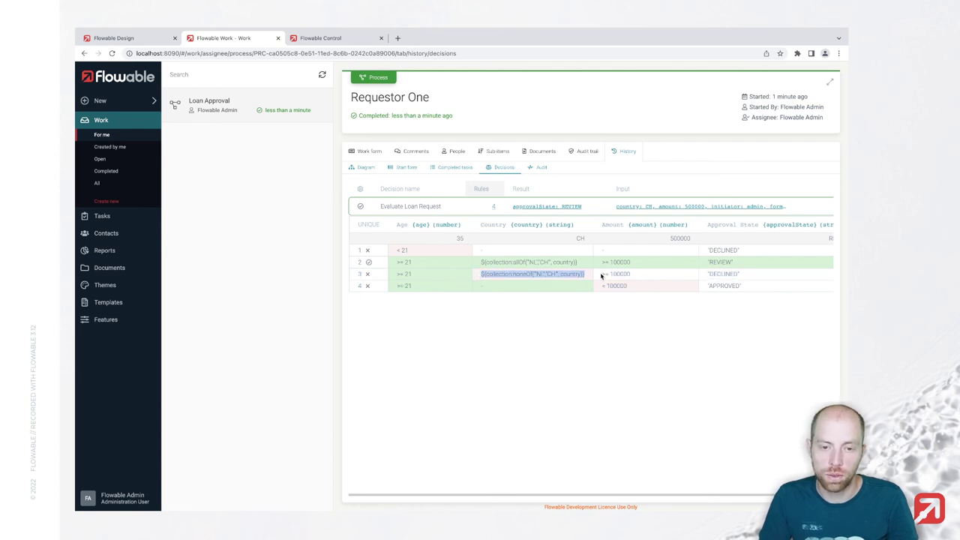
left_click(514, 274)
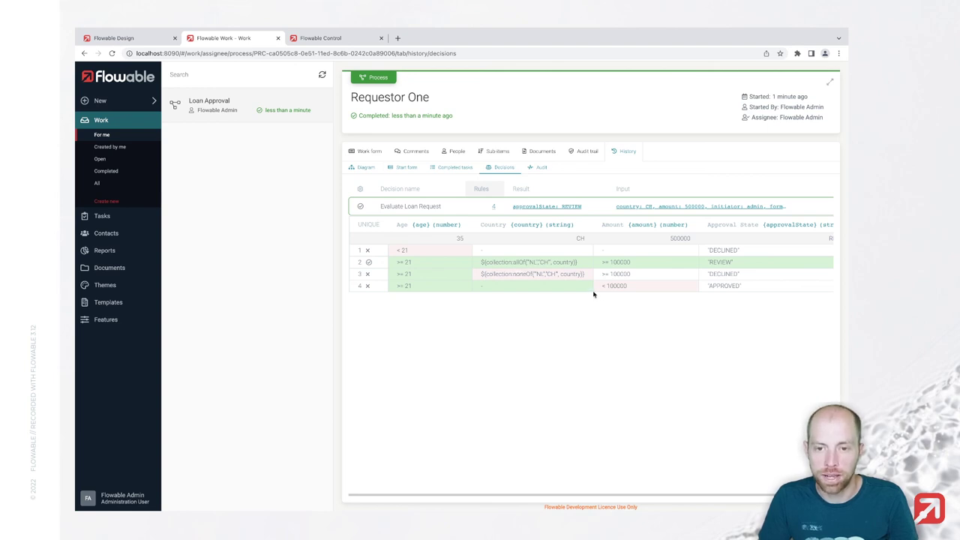
left_click_drag(601, 286, 651, 287)
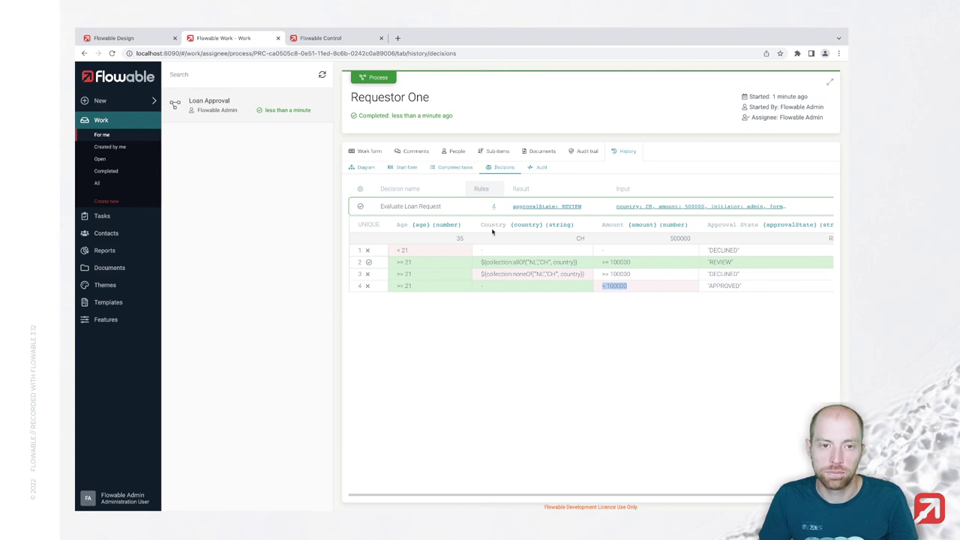
Step: Start a second Loan Approval work instance
left_click(142, 109)
left_click(402, 315)
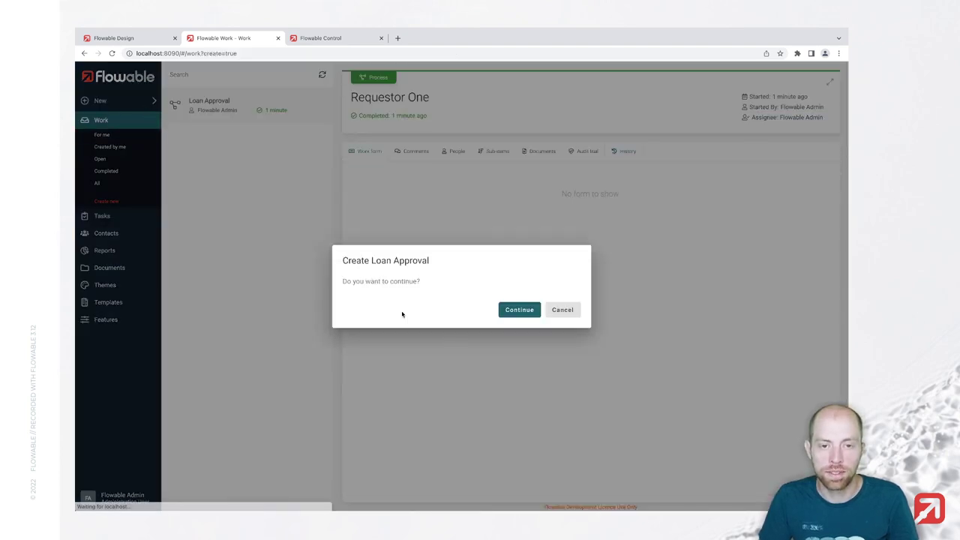
left_click(516, 310)
Step: Fill in the second intake form with the name "Requestor Two" and age 35
left_click(416, 213)
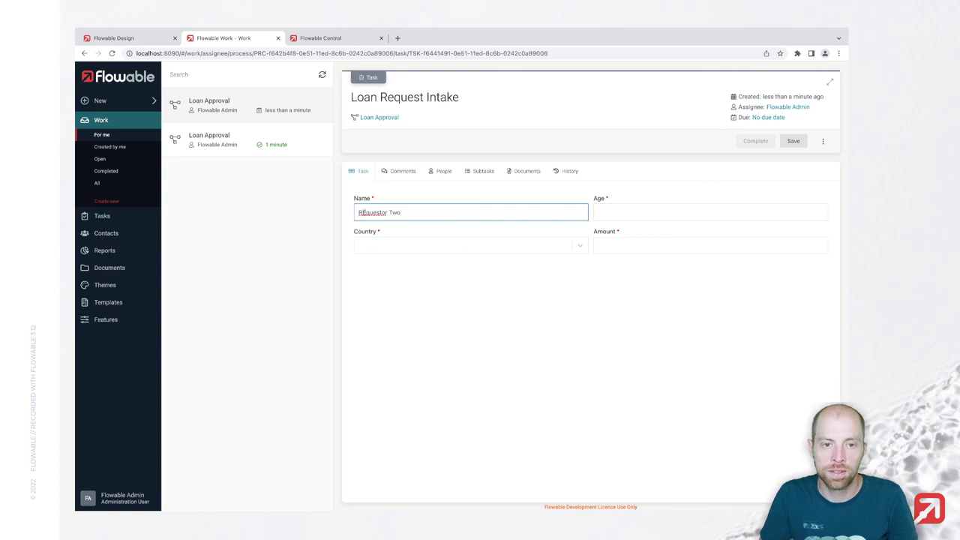
key("BackSpace")
type("e")
left_click(631, 218)
type("35")
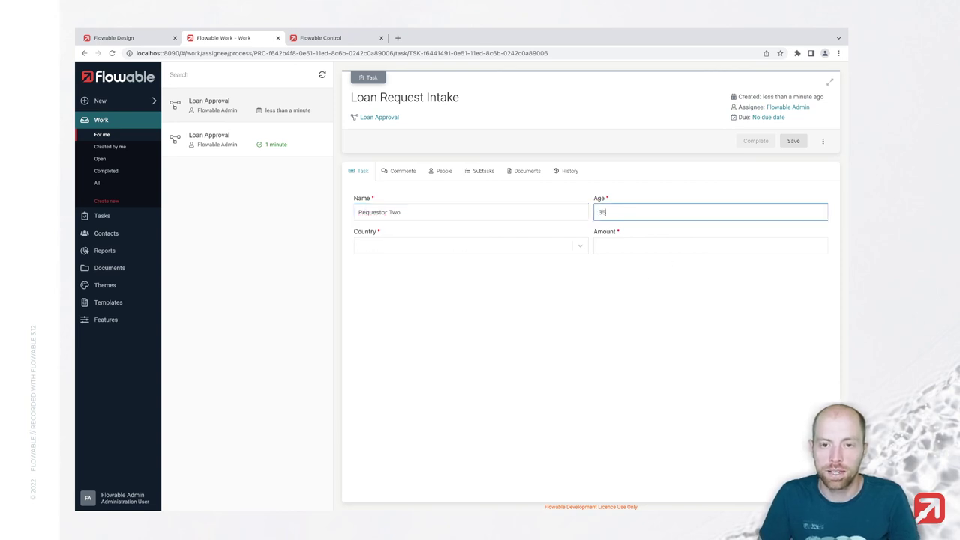
key("Tab")
Step: Set the country to United States of America and the amount to 500.000, and complete the second intake task
left_click(466, 246)
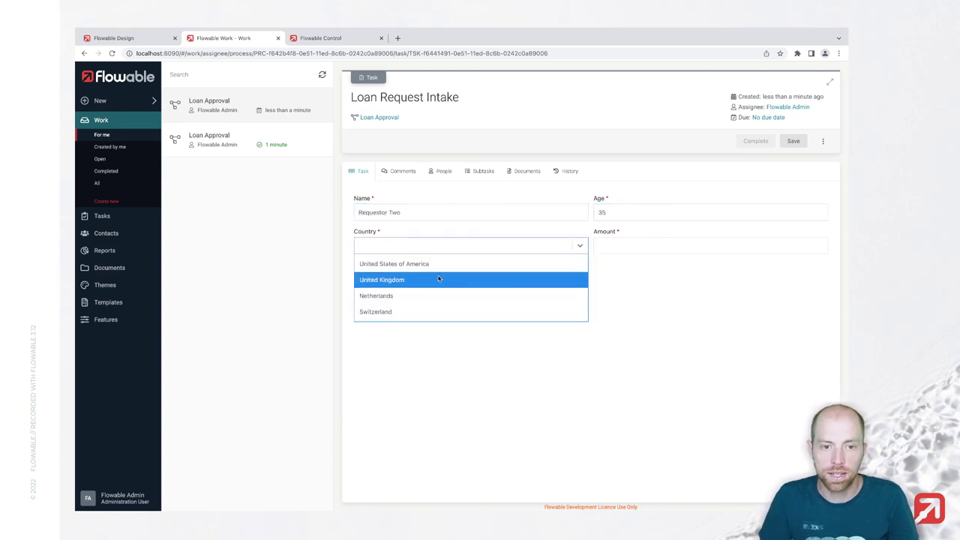
left_click(442, 264)
left_click(630, 250)
type("500")
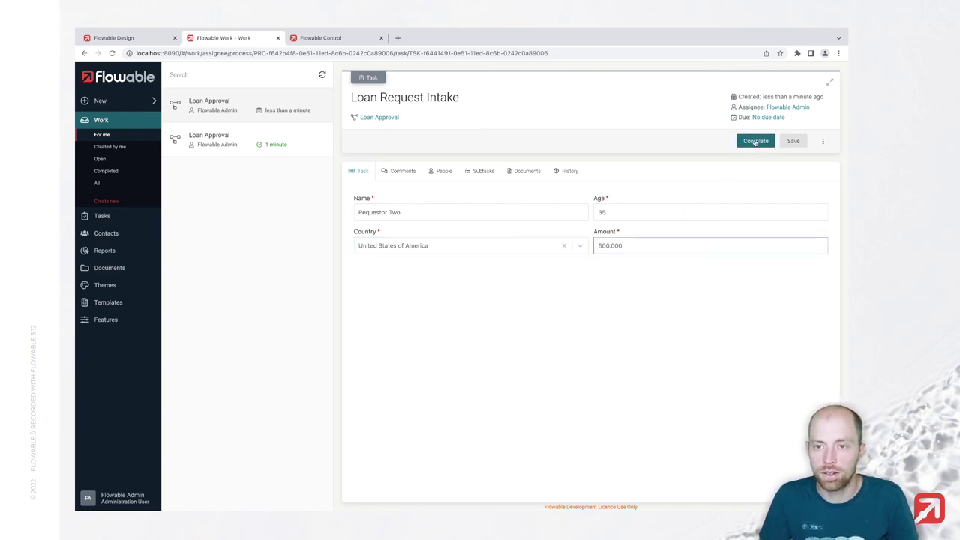
left_click(755, 141)
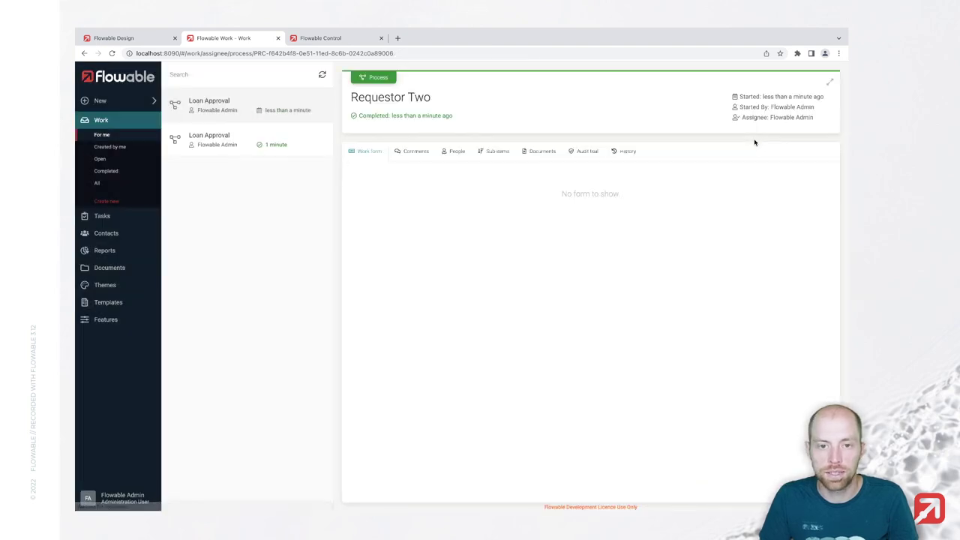
Step: Examine the history diagram and the executed decision rules of the Requestor Two process
left_click(628, 151)
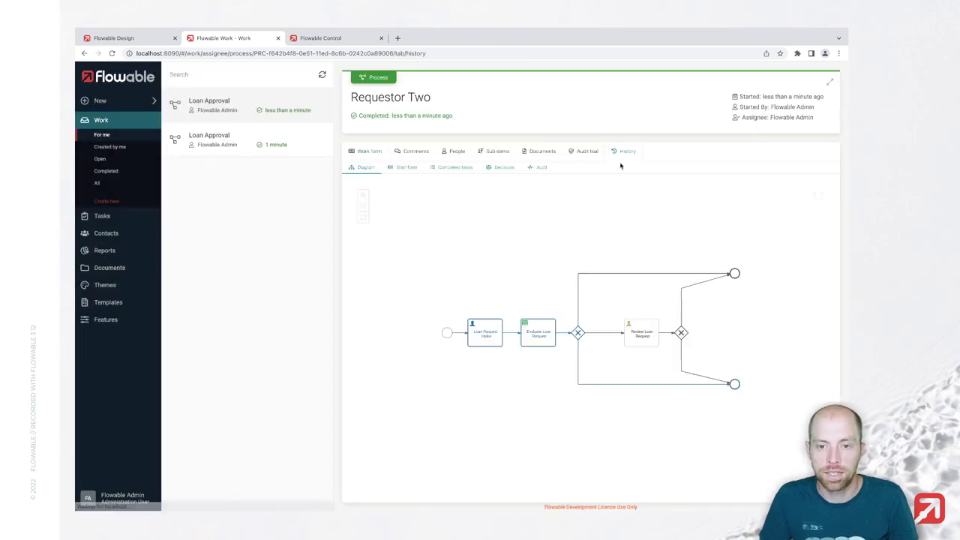
left_click(500, 167)
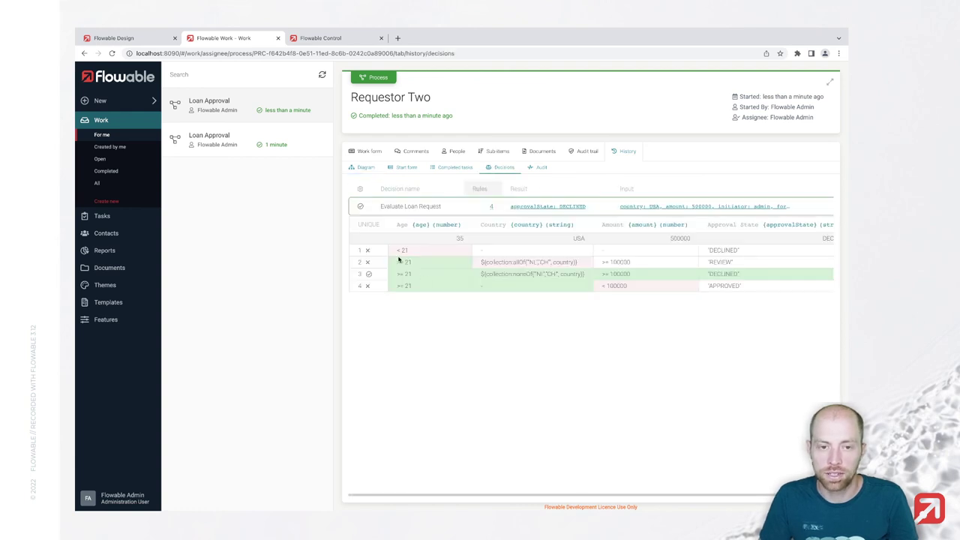
left_click_drag(398, 260, 760, 276)
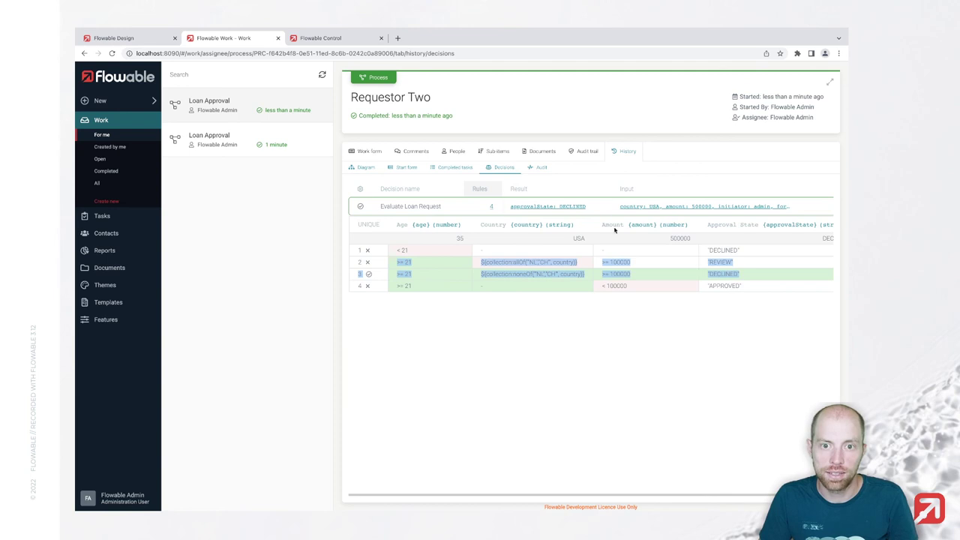
left_click(357, 167)
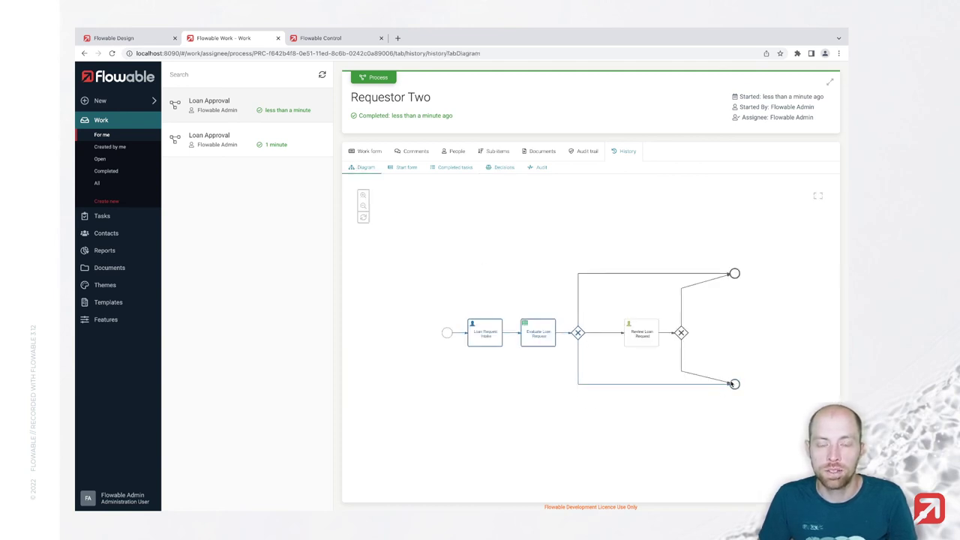
left_click(505, 166)
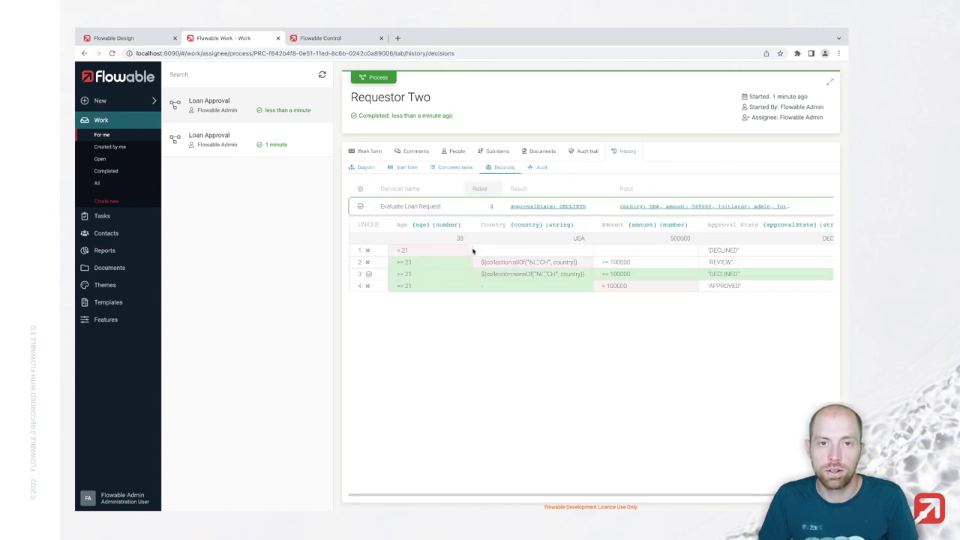